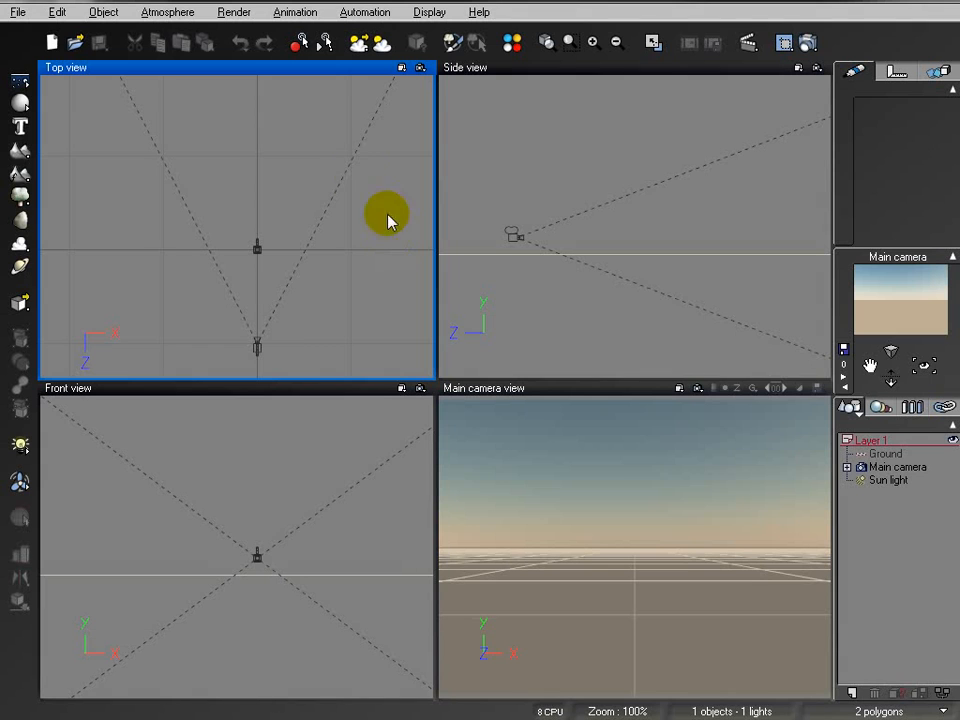
- Add a procedural terrain to the empty scene
{"action": "right_click_drag", "start_coordinate": [317, 176], "coordinate": [291, 178]}
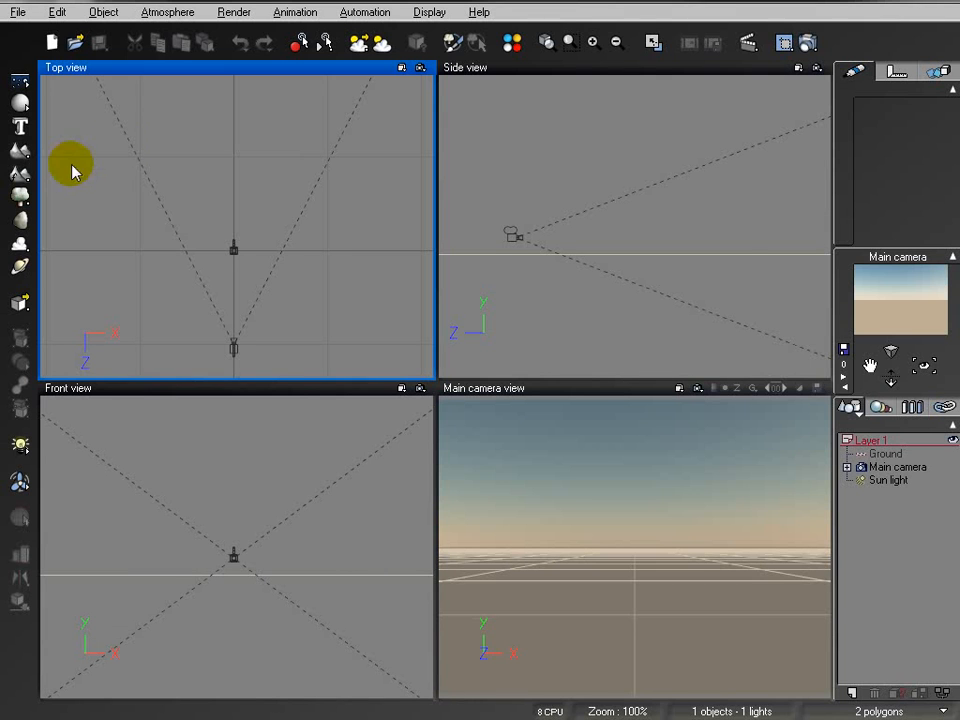
{"action": "left_click", "coordinate": [19, 172]}
{"action": "right_click", "coordinate": [197, 175]}
{"action": "left_click", "coordinate": [92, 160]}
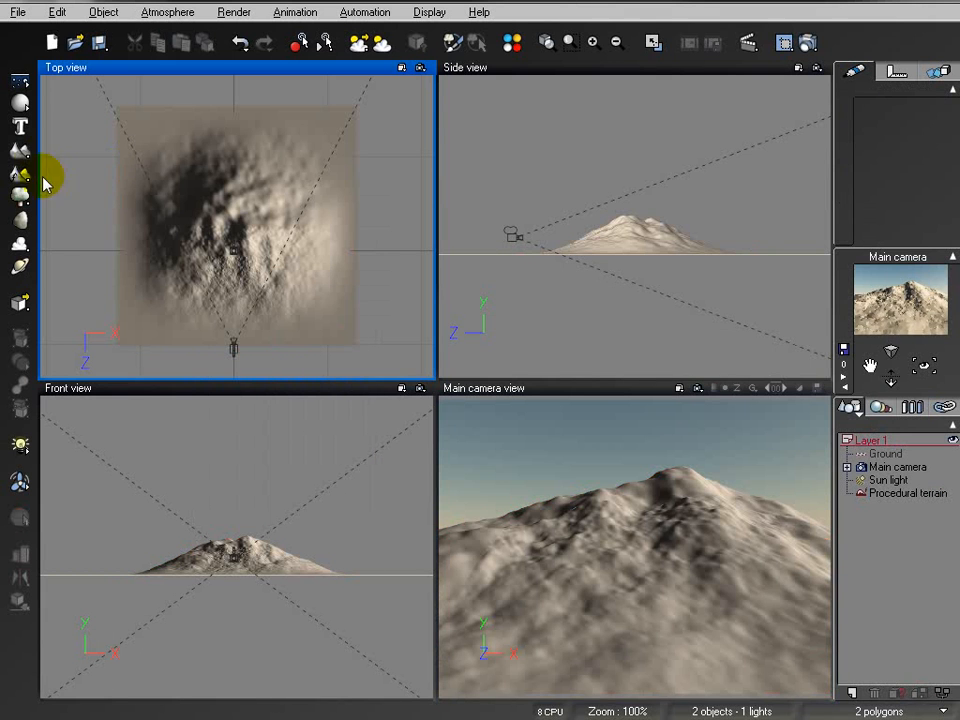
- Move the procedural terrain farther in front of the camera and enlarge it several times over
{"action": "right_click_drag", "start_coordinate": [79, 199], "coordinate": [139, 183]}
{"action": "scroll", "coordinate": [135, 188], "scroll_direction": "down", "scroll_amount": 5}
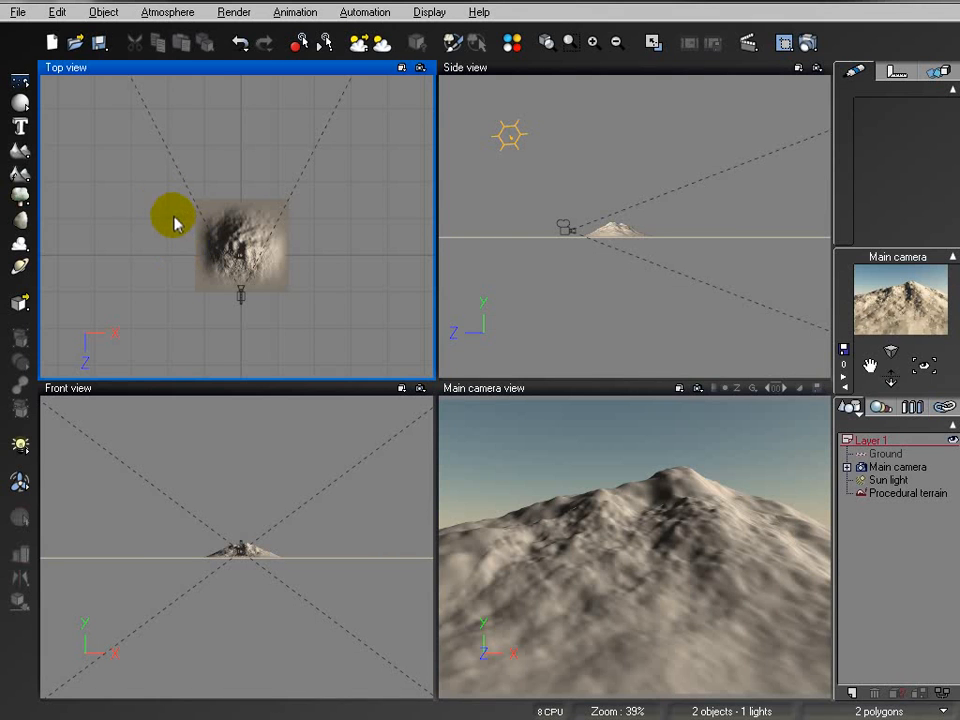
{"action": "right_click", "coordinate": [156, 259]}
{"action": "left_click", "coordinate": [229, 267]}
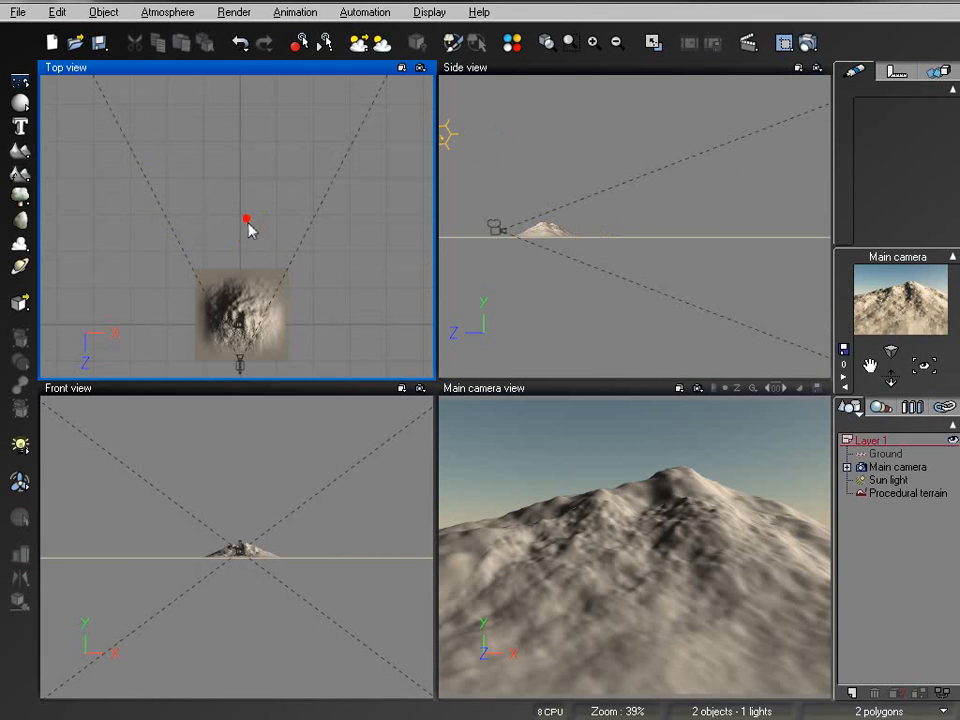
{"action": "left_click", "coordinate": [243, 320]}
{"action": "left_click_drag", "start_coordinate": [243, 318], "coordinate": [326, 88]}
{"action": "scroll", "coordinate": [210, 150], "scroll_direction": "down", "scroll_amount": 4}
{"action": "left_click_drag", "start_coordinate": [209, 206], "coordinate": [148, 264]}
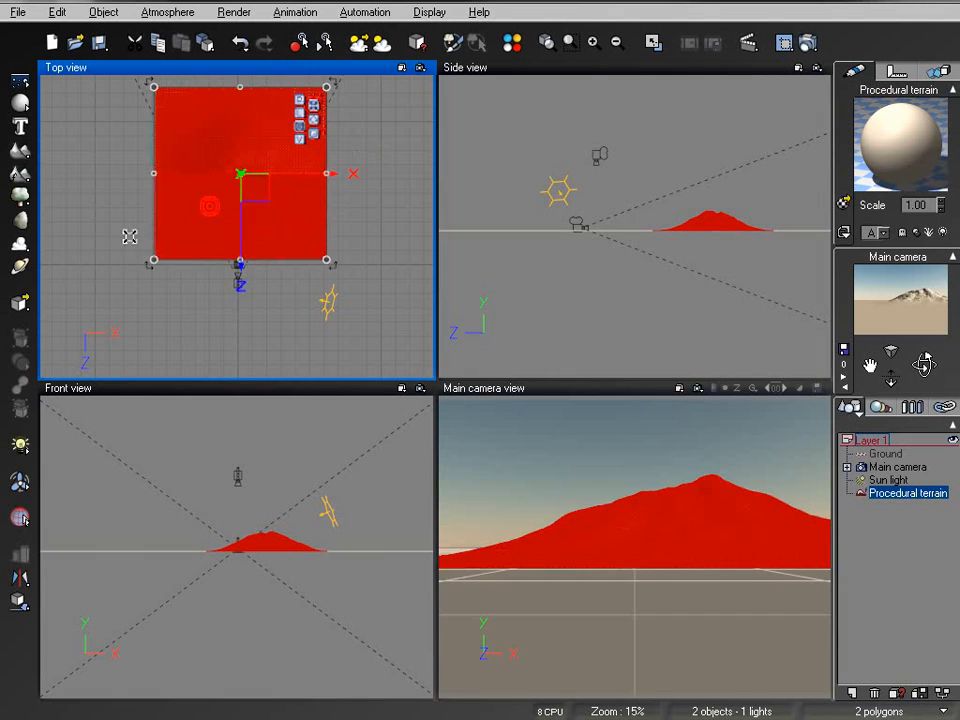
- Scale the terrain up further and stretch its back and side edges to cover a larger, roughly square area
{"action": "right_click_drag", "start_coordinate": [93, 158], "coordinate": [96, 253]}
{"action": "left_click", "coordinate": [149, 180]}
{"action": "left_click_drag", "start_coordinate": [149, 180], "coordinate": [115, 145]}
{"action": "left_click", "coordinate": [224, 145]}
{"action": "left_click_drag", "start_coordinate": [224, 145], "coordinate": [223, 79]}
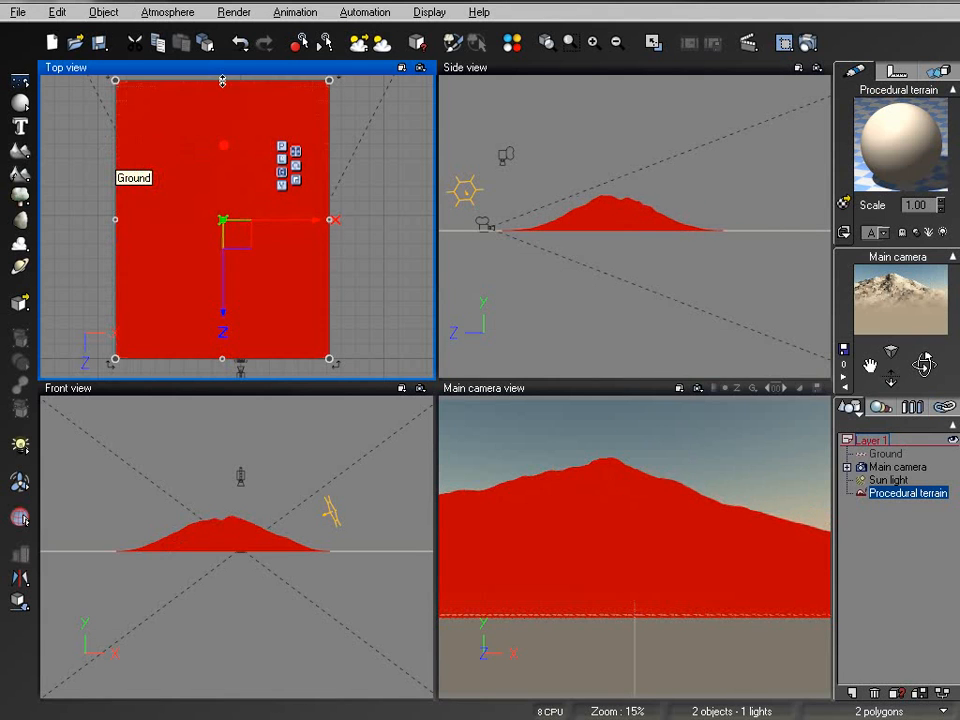
{"action": "left_click_drag", "start_coordinate": [324, 218], "coordinate": [359, 218]}
{"action": "left_click_drag", "start_coordinate": [117, 217], "coordinate": [81, 219]}
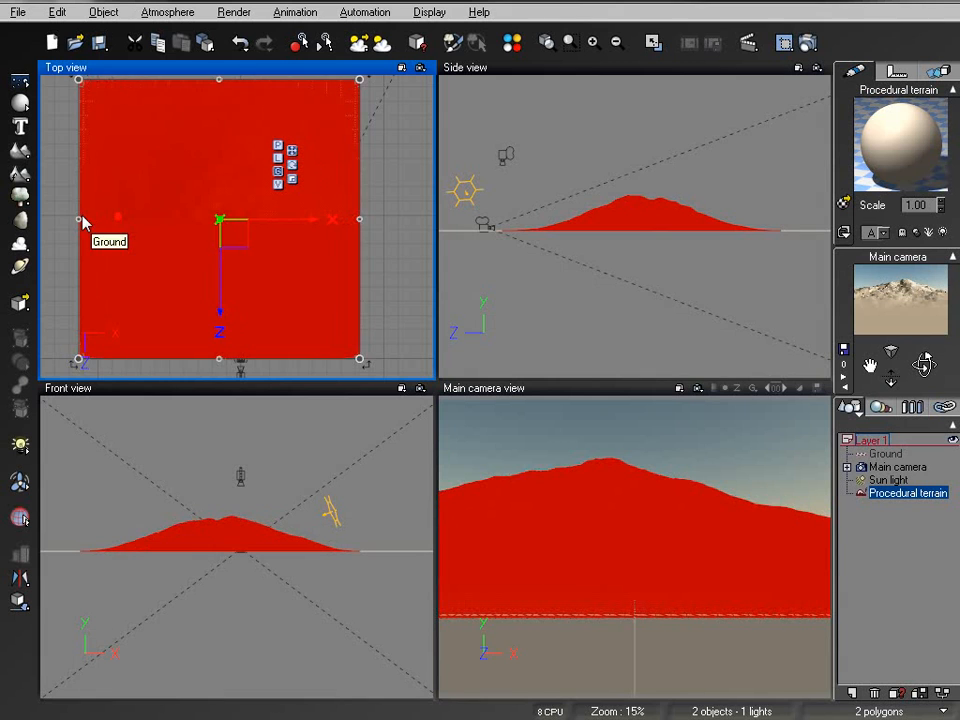
- Shift the enlarged terrain horizontally so it is centred in front of the main camera
{"action": "left_click_drag", "start_coordinate": [396, 268], "coordinate": [421, 187]}
{"action": "right_click_drag", "start_coordinate": [421, 187], "coordinate": [421, 181]}
{"action": "left_click", "coordinate": [254, 150]}
{"action": "left_click_drag", "start_coordinate": [254, 150], "coordinate": [277, 150]}
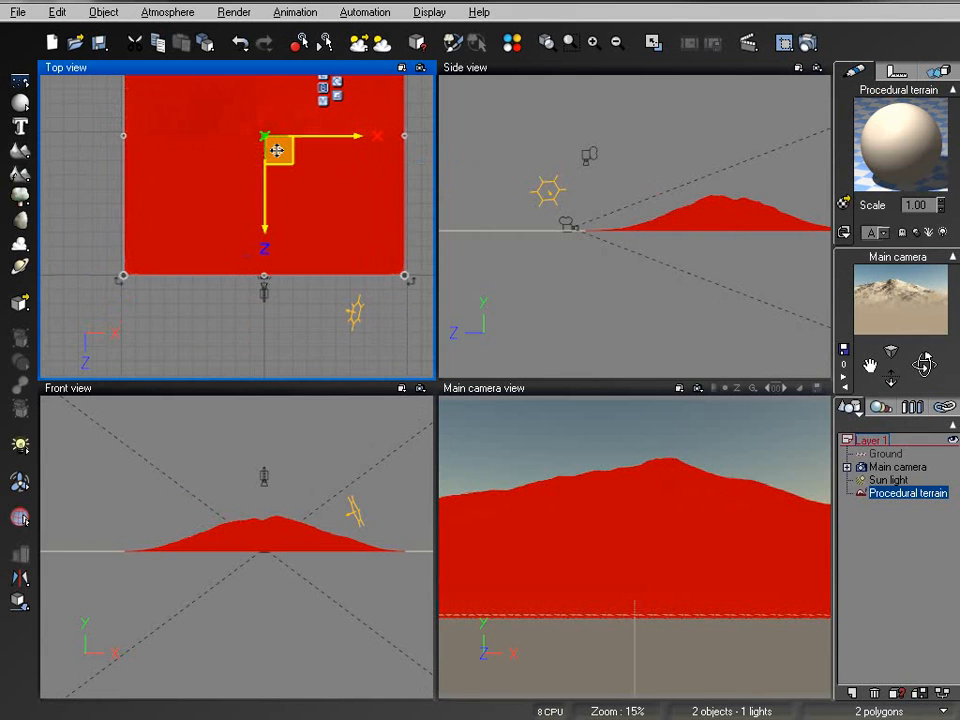
- Add a Red Mangrove 3 - Average tree to the scene
{"action": "left_click", "coordinate": [19, 197]}
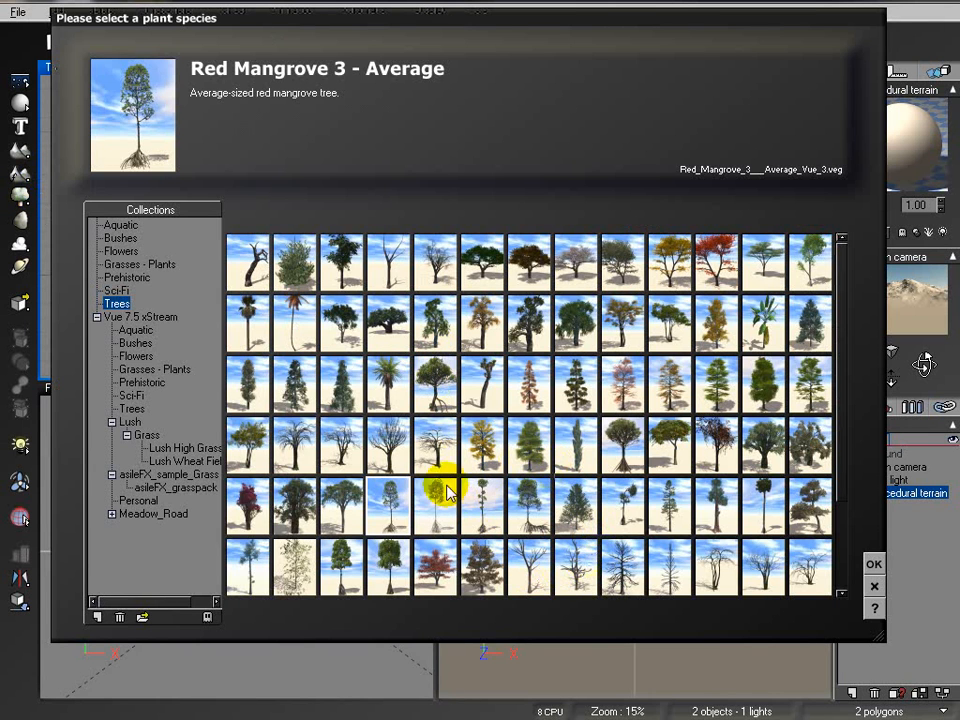
{"action": "left_click", "coordinate": [399, 499]}
{"action": "left_click", "coordinate": [874, 564]}
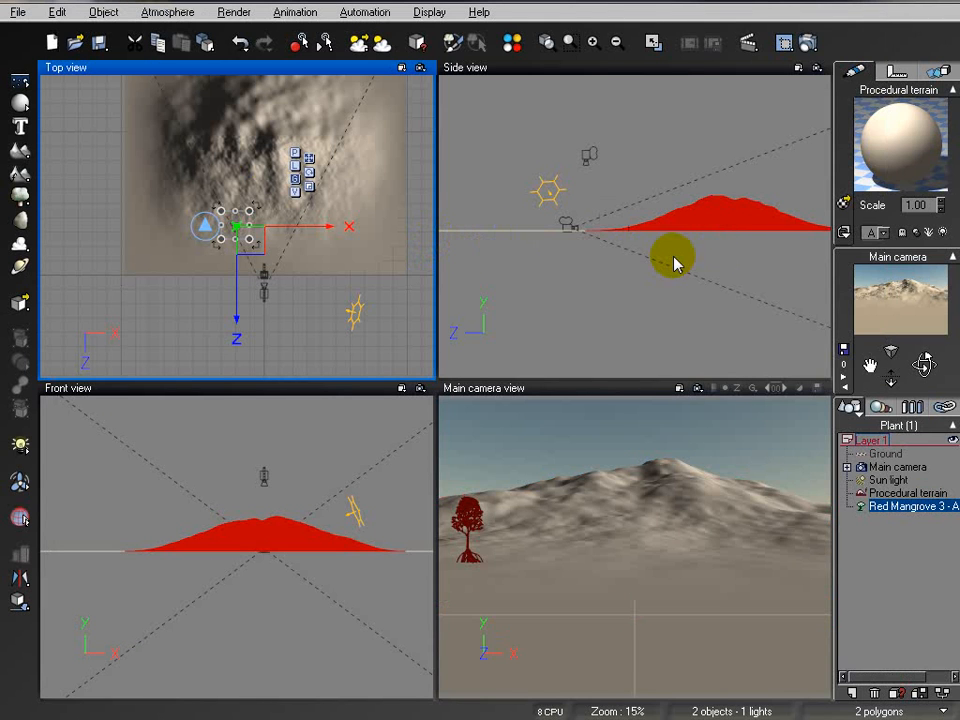
- Try moving the mangrove tree above the terrain's front slope, and delete the tree
{"action": "right_click_drag", "start_coordinate": [668, 243], "coordinate": [594, 292]}
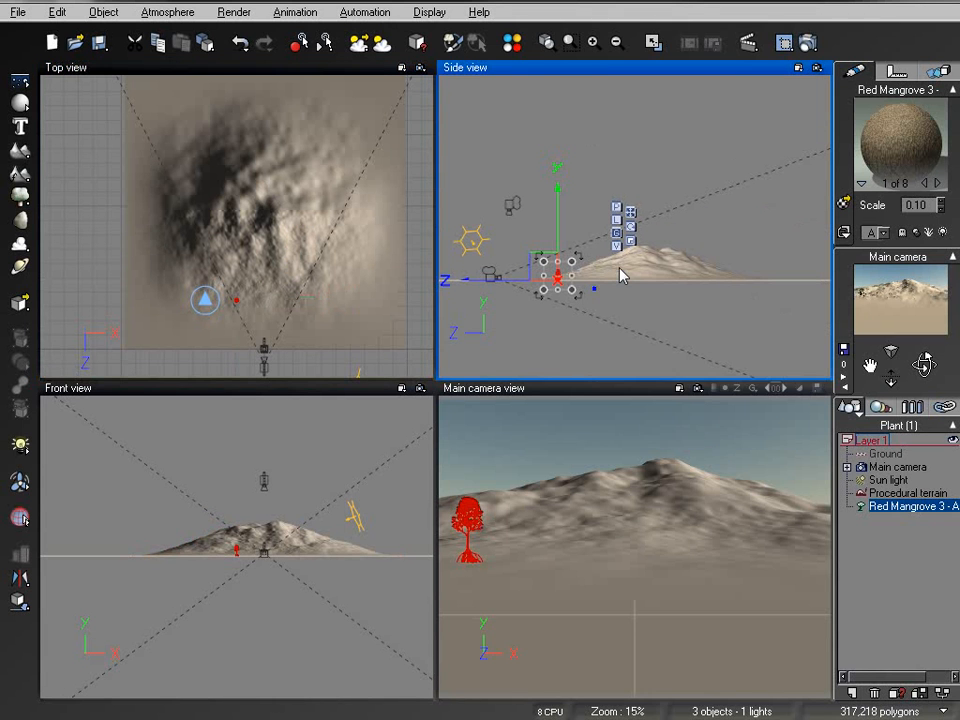
{"action": "right_click", "coordinate": [595, 288]}
{"action": "left_click", "coordinate": [585, 195]}
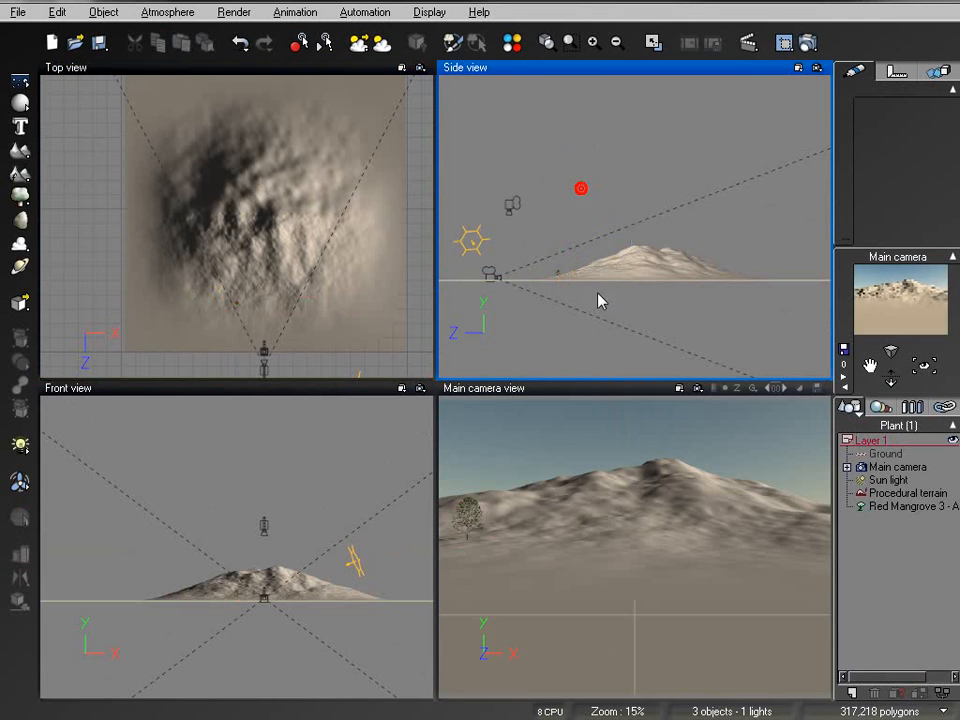
{"action": "scroll", "coordinate": [598, 295], "scroll_direction": "up", "scroll_amount": 5}
{"action": "right_click_drag", "start_coordinate": [523, 309], "coordinate": [714, 143]}
{"action": "scroll", "coordinate": [657, 190], "scroll_direction": "up", "scroll_amount": 5}
{"action": "right_click_drag", "start_coordinate": [629, 178], "coordinate": [629, 275]}
{"action": "left_click", "coordinate": [616, 201]}
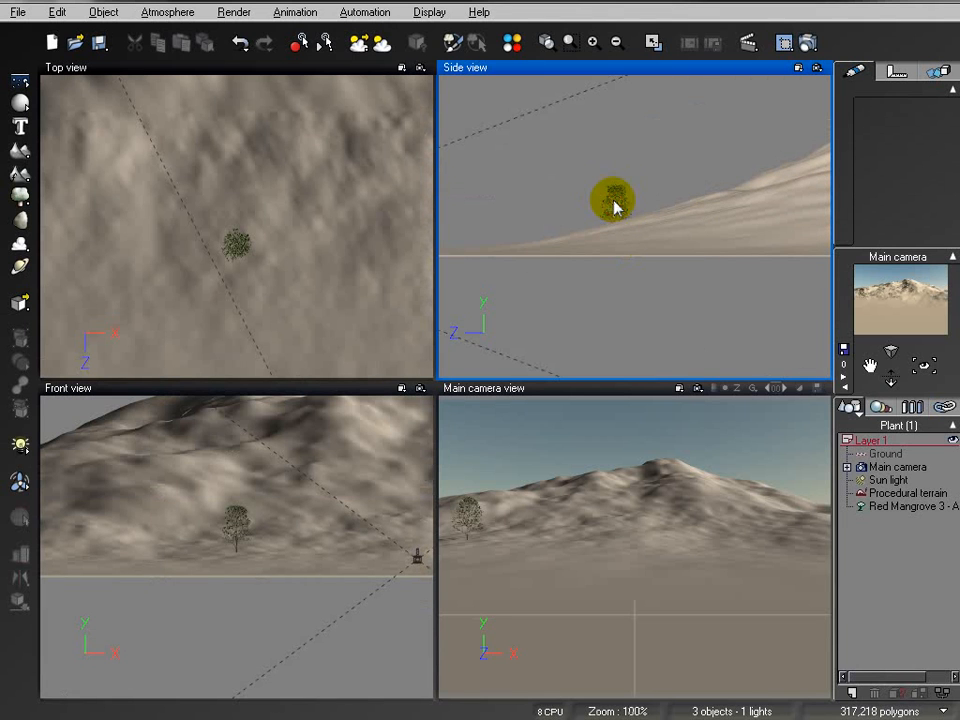
{"action": "mouse_move", "coordinate": [627, 172]}
{"action": "left_mouse_down"}
{"action": "mouse_move", "coordinate": [611, 195]}
{"action": "mouse_move", "coordinate": [621, 182]}
{"action": "left_mouse_up"}
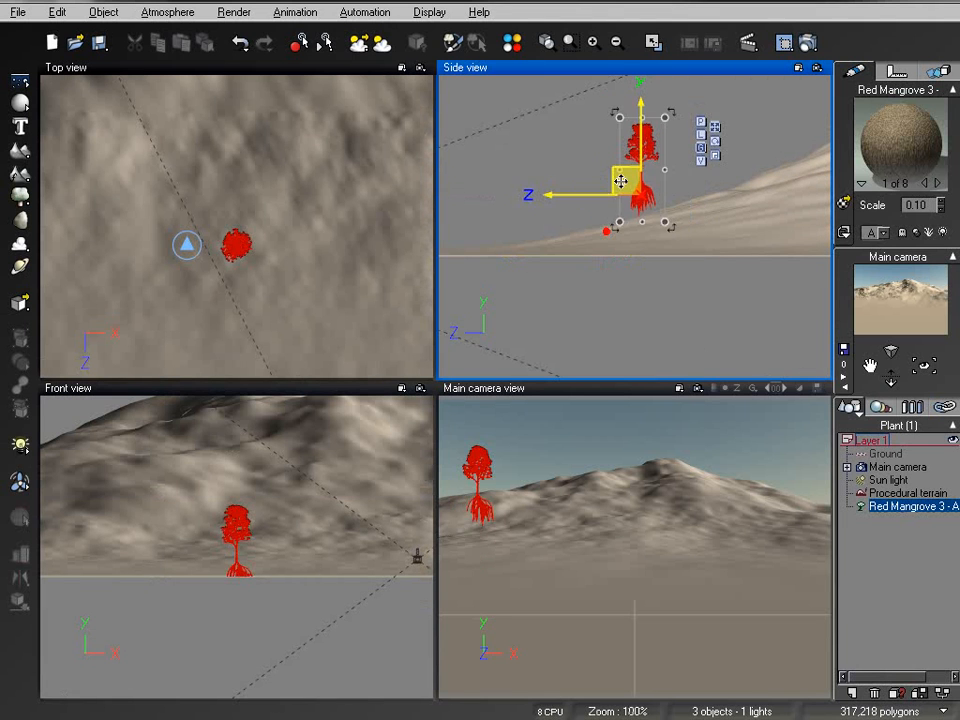
{"action": "key", "text": "Delete"}
- Open the procedural terrain for editing in the terrain editor
{"action": "left_click", "coordinate": [292, 220]}
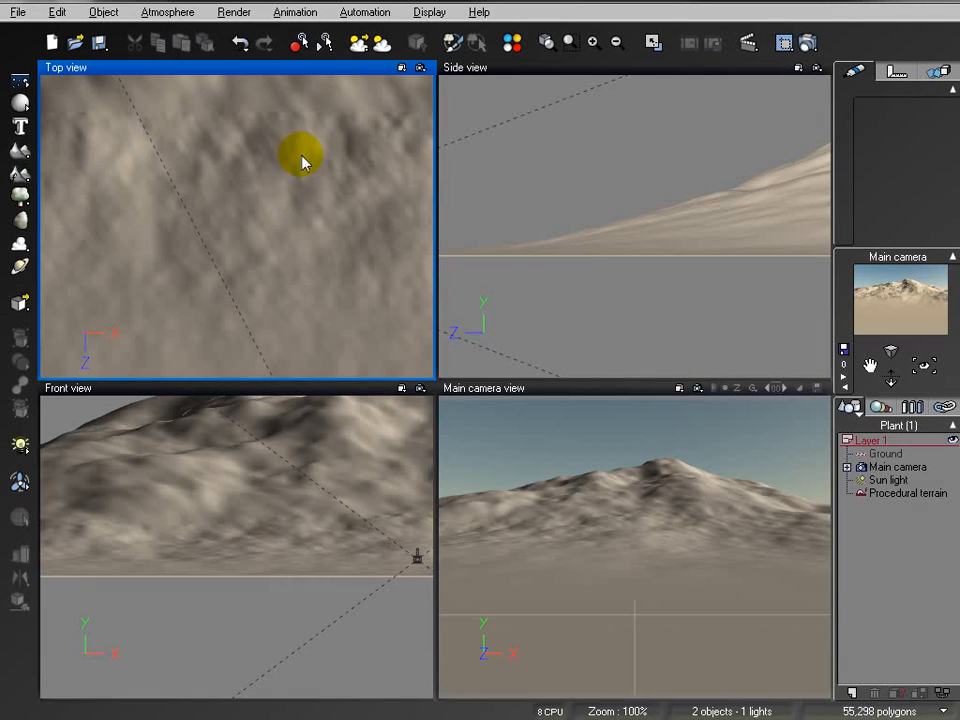
{"action": "left_click", "coordinate": [303, 163]}
{"action": "right_click", "coordinate": [274, 206]}
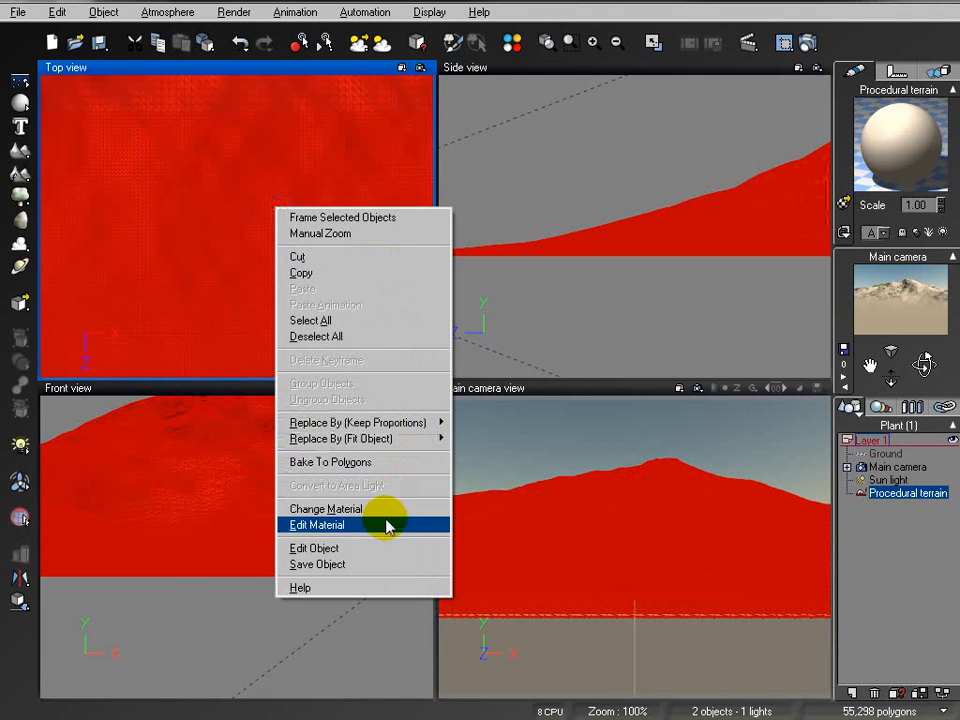
{"action": "left_click", "coordinate": [377, 548]}
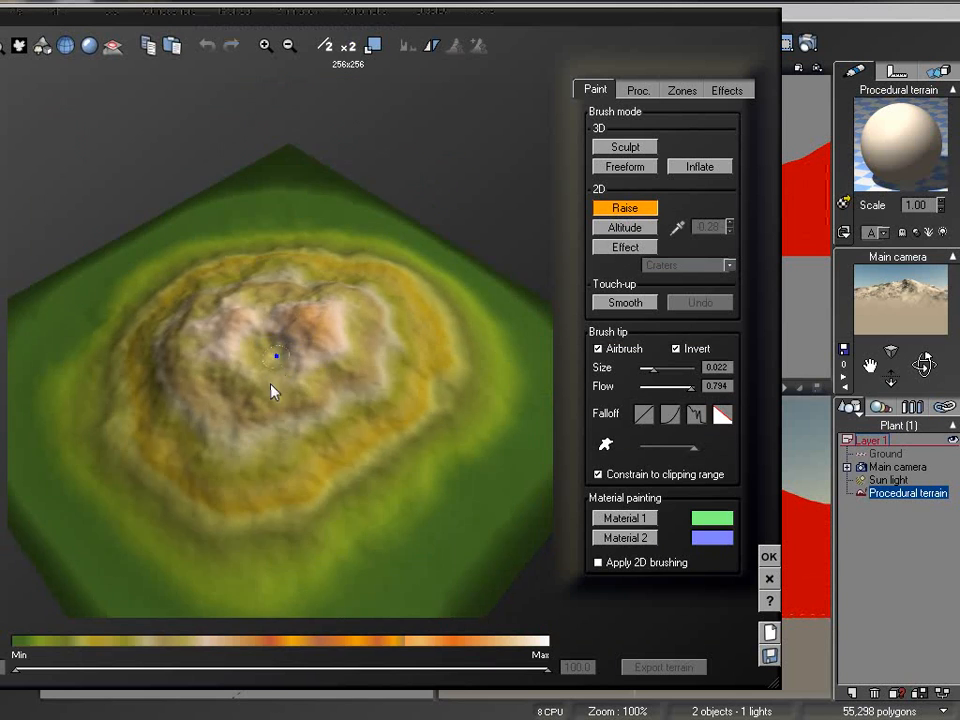
- Carve a narrow channel across the middle of the terrain with the inverted Raise brush at size 0.030 and flow 0.794
{"action": "right_click_drag", "start_coordinate": [276, 391], "coordinate": [178, 450]}
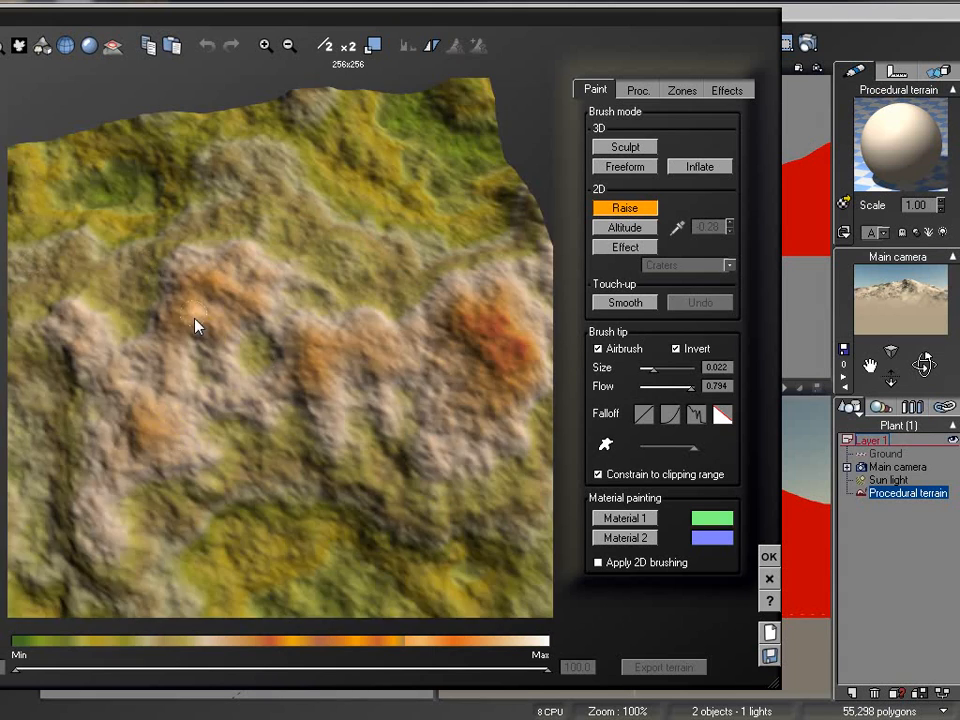
{"action": "right_click_drag", "start_coordinate": [195, 320], "coordinate": [176, 335]}
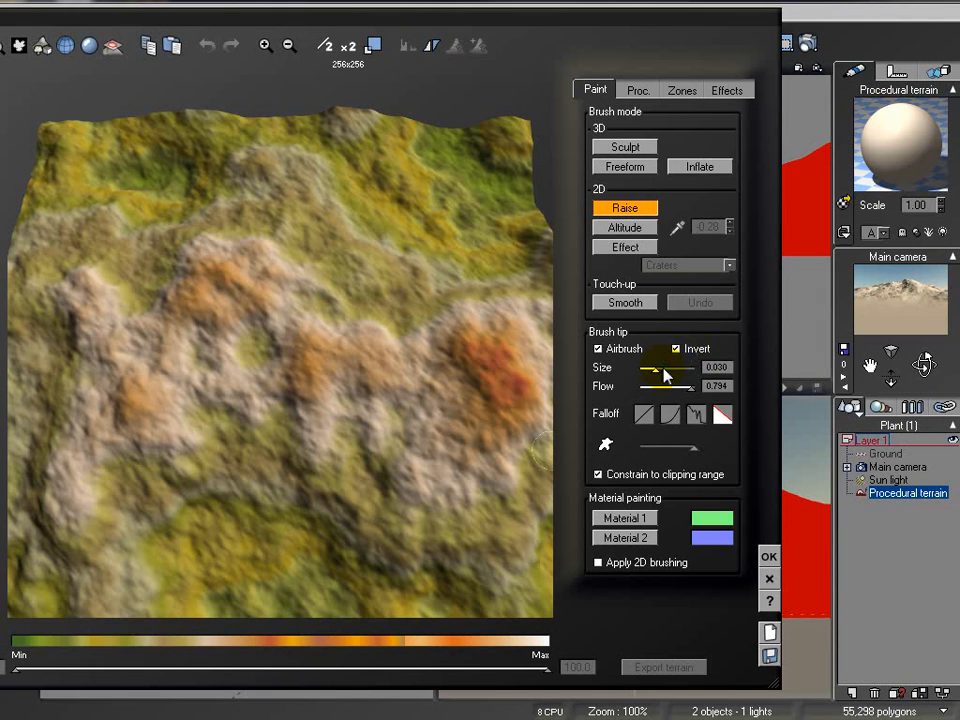
{"action": "left_click", "coordinate": [295, 128]}
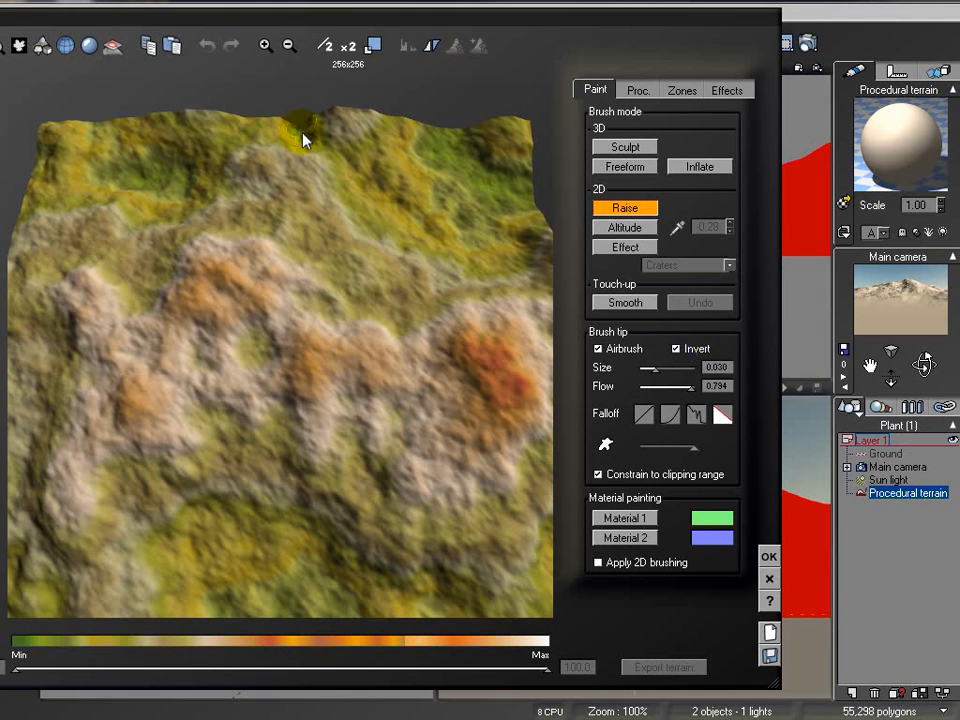
{"action": "mouse_move", "coordinate": [318, 168]}
{"action": "left_mouse_down"}
{"action": "mouse_move", "coordinate": [313, 146]}
{"action": "mouse_move", "coordinate": [326, 178]}
{"action": "left_mouse_up"}
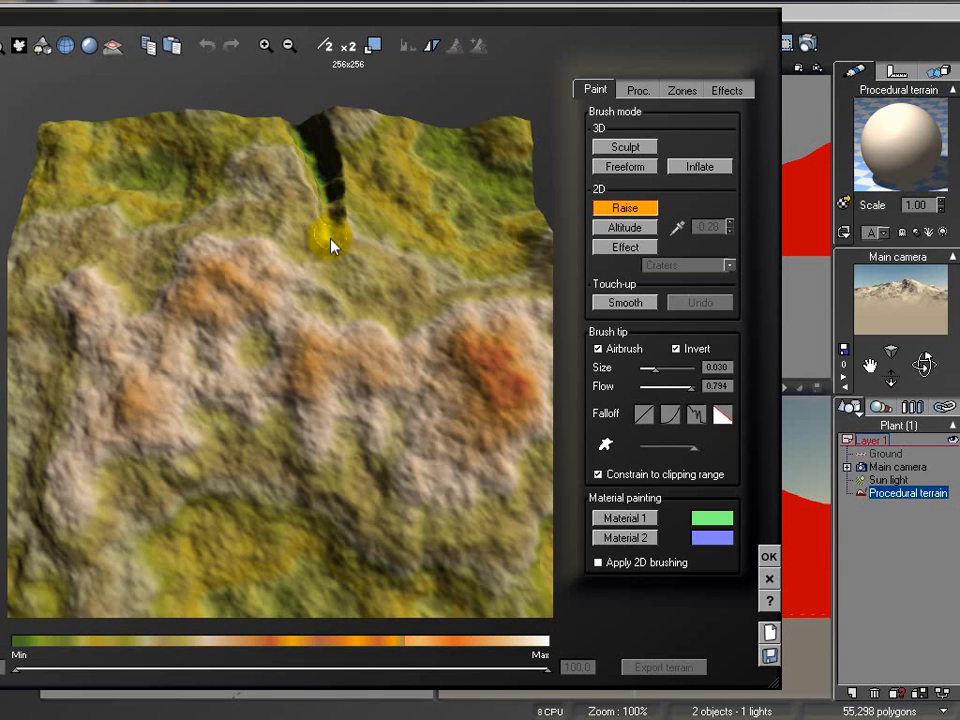
{"action": "mouse_move", "coordinate": [325, 303]}
{"action": "left_mouse_down"}
{"action": "mouse_move", "coordinate": [306, 381]}
{"action": "mouse_move", "coordinate": [305, 458]}
{"action": "left_mouse_up"}
{"action": "left_click_drag", "start_coordinate": [338, 624], "coordinate": [300, 546]}
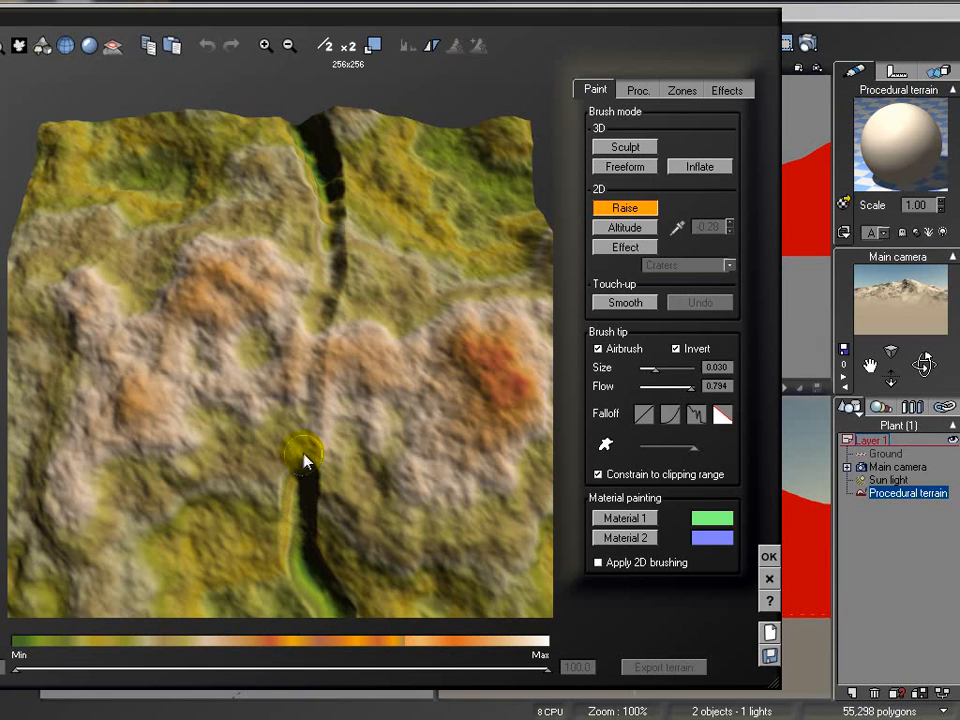
{"action": "mouse_move", "coordinate": [313, 418]}
{"action": "left_mouse_down"}
{"action": "mouse_move", "coordinate": [317, 343]}
{"action": "mouse_move", "coordinate": [305, 485]}
{"action": "left_mouse_up"}
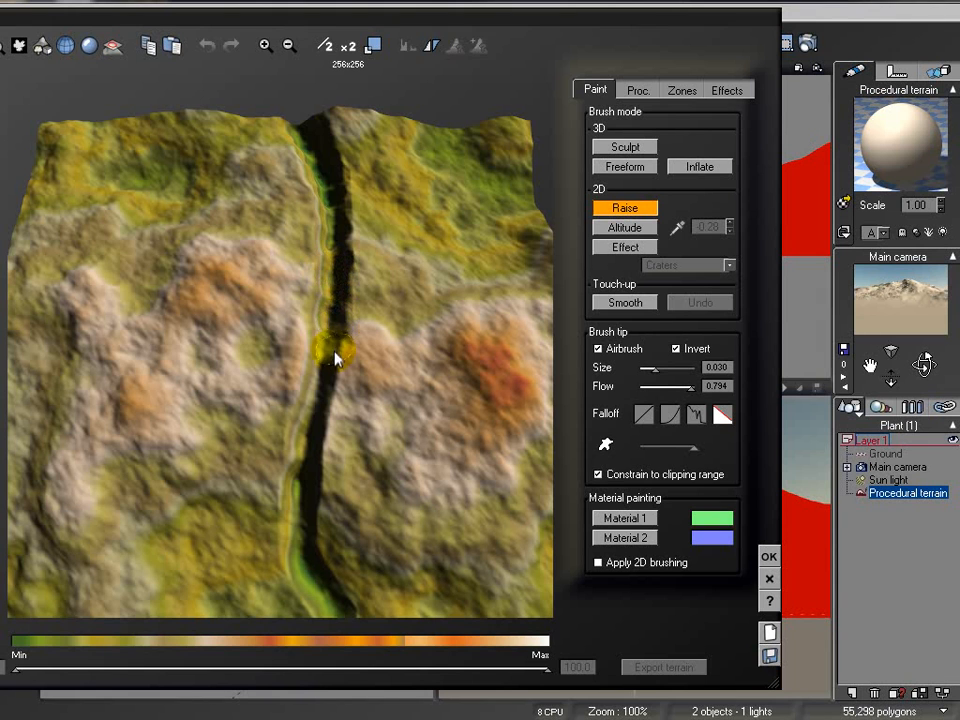
- Deepen and widen the middle and front stretches of the channel with further inverted Raise strokes
{"action": "left_click_drag", "start_coordinate": [332, 370], "coordinate": [329, 404]}
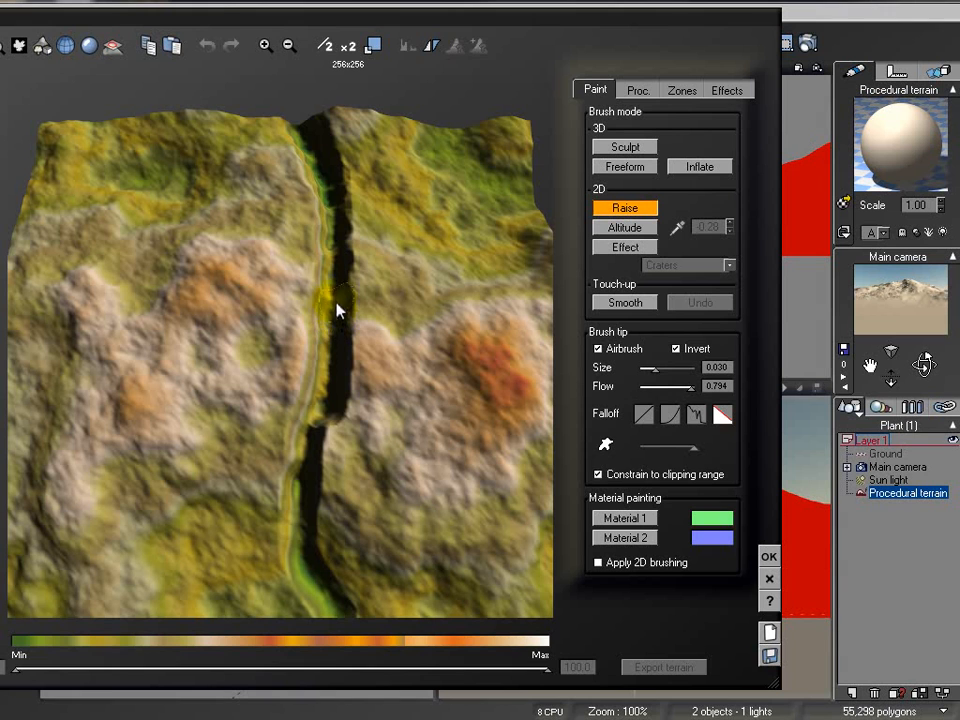
{"action": "mouse_move", "coordinate": [336, 218]}
{"action": "left_mouse_down"}
{"action": "mouse_move", "coordinate": [306, 144]}
{"action": "mouse_move", "coordinate": [324, 232]}
{"action": "left_mouse_up"}
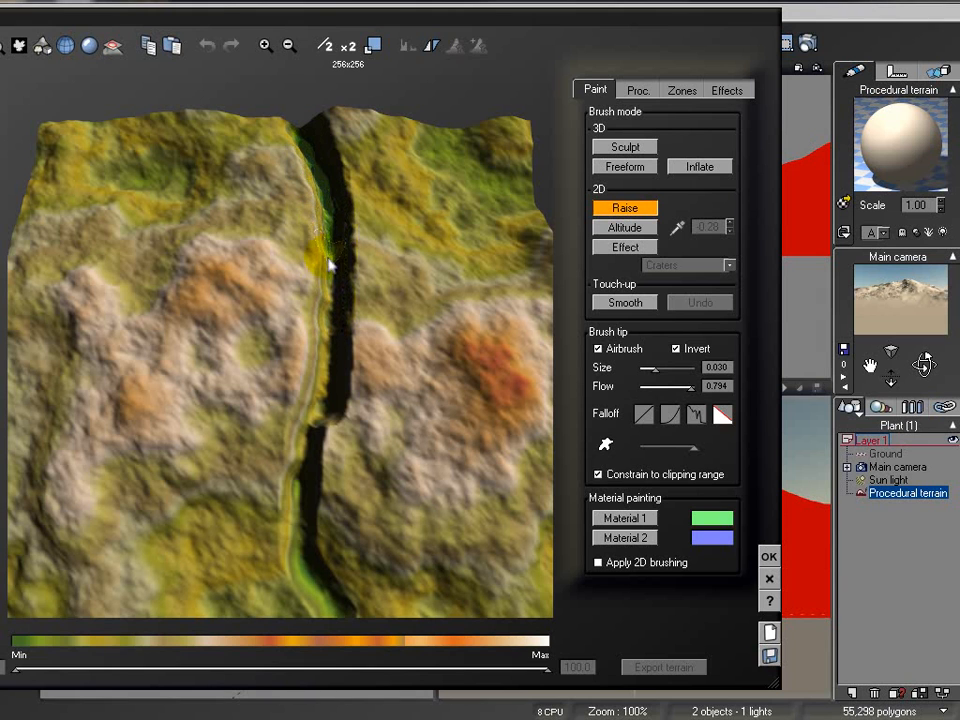
{"action": "left_click_drag", "start_coordinate": [334, 409], "coordinate": [321, 500]}
{"action": "left_click_drag", "start_coordinate": [323, 439], "coordinate": [315, 508]}
- Carve the channel's side walls from rotated viewpoints to widen its bed along the whole length
{"action": "mouse_move", "coordinate": [315, 508]}
{"action": "right_mouse_down"}
{"action": "mouse_move", "coordinate": [450, 512]}
{"action": "mouse_move", "coordinate": [466, 454]}
{"action": "right_mouse_up"}
{"action": "mouse_move", "coordinate": [381, 390]}
{"action": "left_mouse_down"}
{"action": "mouse_move", "coordinate": [401, 407]}
{"action": "mouse_move", "coordinate": [360, 375]}
{"action": "mouse_move", "coordinate": [439, 437]}
{"action": "mouse_move", "coordinate": [549, 490]}
{"action": "mouse_move", "coordinate": [514, 467]}
{"action": "mouse_move", "coordinate": [431, 444]}
{"action": "mouse_move", "coordinate": [343, 360]}
{"action": "mouse_move", "coordinate": [305, 340]}
{"action": "left_mouse_up"}
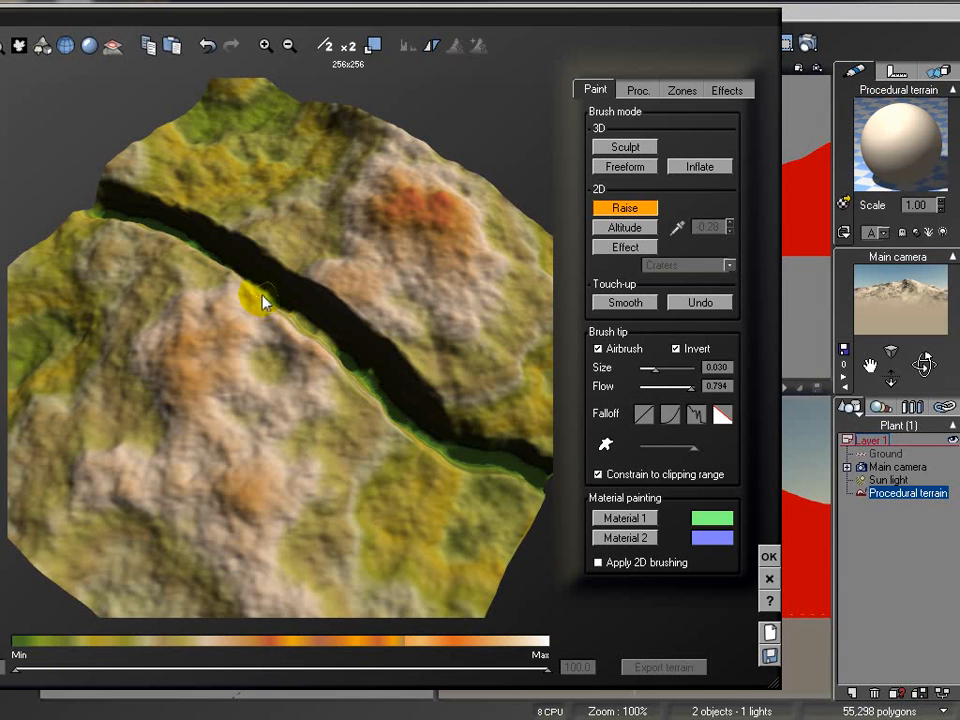
{"action": "right_click_drag", "start_coordinate": [386, 397], "coordinate": [316, 401]}
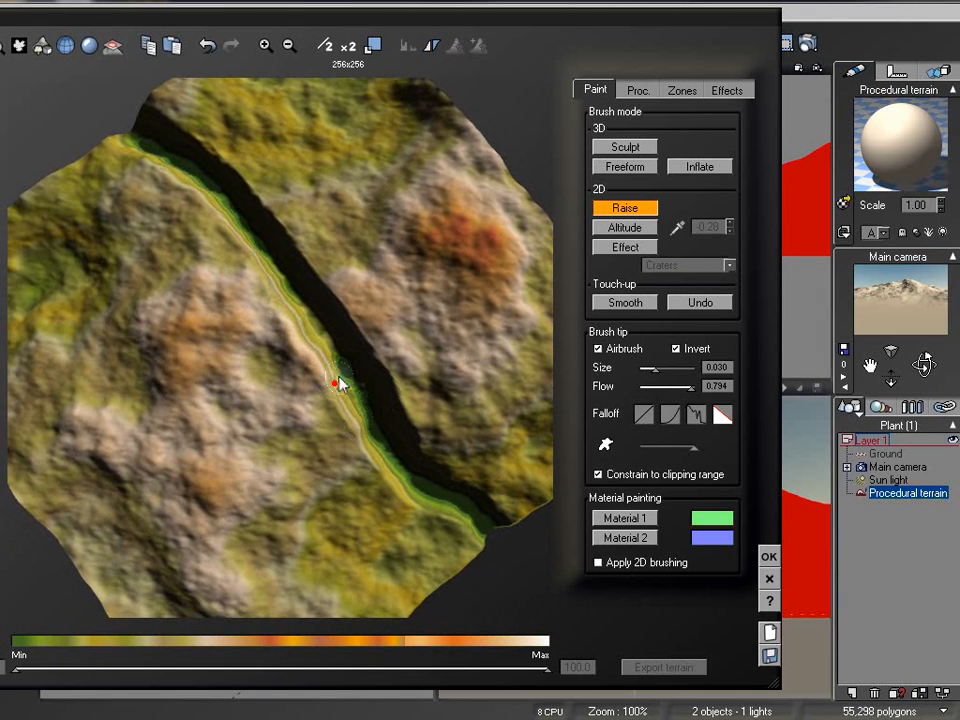
{"action": "mouse_move", "coordinate": [330, 363]}
{"action": "left_mouse_down"}
{"action": "mouse_move", "coordinate": [328, 336]}
{"action": "mouse_move", "coordinate": [357, 400]}
{"action": "left_mouse_up"}
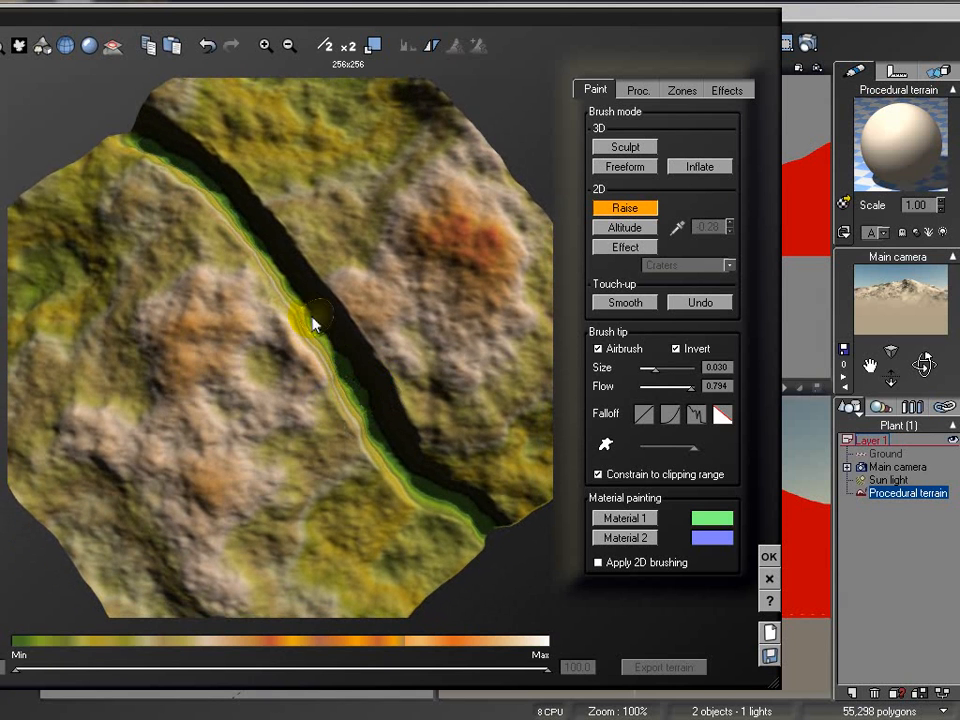
{"action": "right_click_drag", "start_coordinate": [130, 145], "coordinate": [250, 250]}
{"action": "right_click_drag", "start_coordinate": [301, 405], "coordinate": [328, 377]}
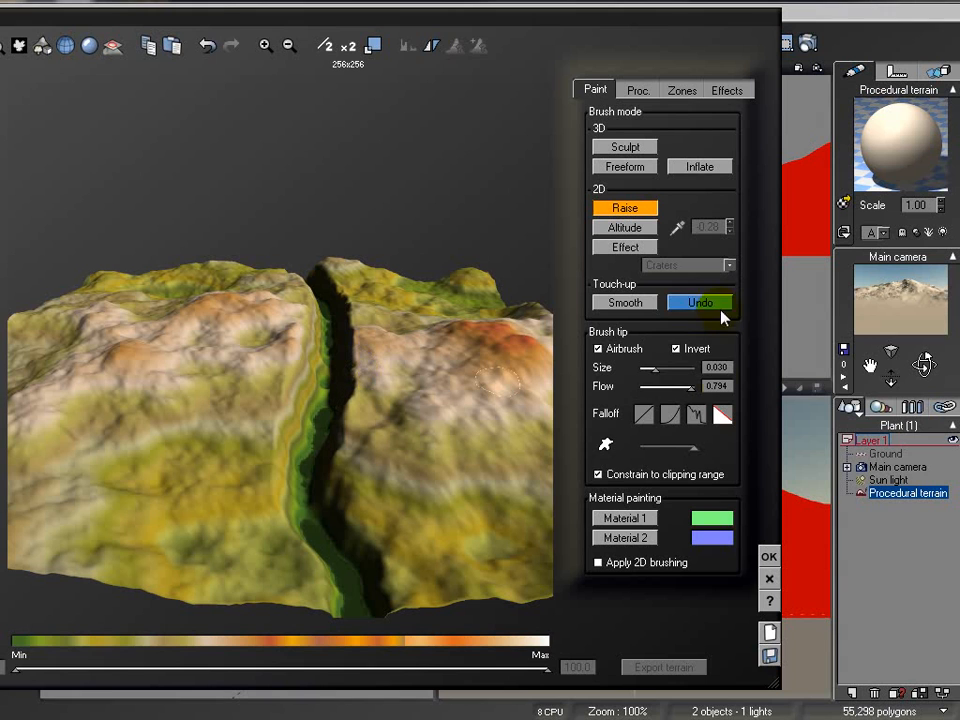
- Set the brush size to 0.083 and flow to about 0.3, and soften the terrain along both channel banks
{"action": "left_click_drag", "start_coordinate": [660, 368], "coordinate": [679, 374]}
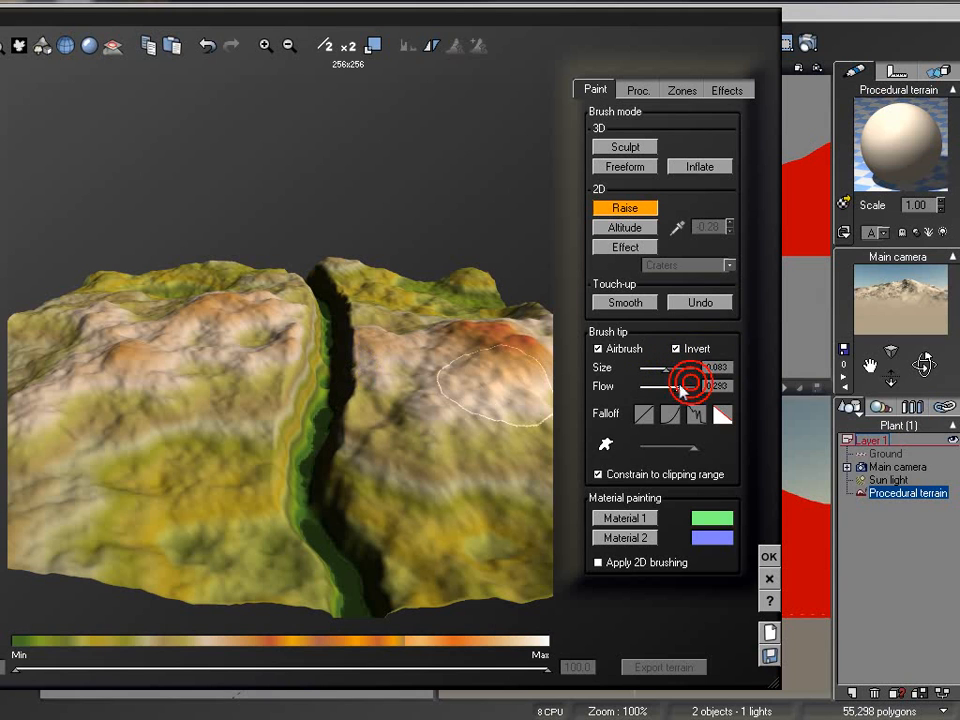
{"action": "right_click_drag", "start_coordinate": [336, 430], "coordinate": [353, 508]}
{"action": "mouse_move", "coordinate": [339, 515]}
{"action": "left_mouse_down"}
{"action": "mouse_move", "coordinate": [319, 475]}
{"action": "mouse_move", "coordinate": [326, 420]}
{"action": "mouse_move", "coordinate": [283, 346]}
{"action": "mouse_move", "coordinate": [270, 420]}
{"action": "mouse_move", "coordinate": [283, 508]}
{"action": "mouse_move", "coordinate": [297, 356]}
{"action": "mouse_move", "coordinate": [285, 285]}
{"action": "mouse_move", "coordinate": [343, 296]}
{"action": "mouse_move", "coordinate": [369, 343]}
{"action": "mouse_move", "coordinate": [372, 408]}
{"action": "mouse_move", "coordinate": [403, 521]}
{"action": "mouse_move", "coordinate": [375, 467]}
{"action": "mouse_move", "coordinate": [370, 288]}
{"action": "mouse_move", "coordinate": [318, 240]}
{"action": "mouse_move", "coordinate": [324, 222]}
{"action": "mouse_move", "coordinate": [286, 232]}
{"action": "left_mouse_up"}
{"action": "mouse_move", "coordinate": [286, 232]}
{"action": "right_mouse_down"}
{"action": "mouse_move", "coordinate": [310, 347]}
{"action": "mouse_move", "coordinate": [229, 446]}
{"action": "right_mouse_up"}
{"action": "mouse_move", "coordinate": [372, 330]}
{"action": "left_mouse_down"}
{"action": "mouse_move", "coordinate": [414, 182]}
{"action": "mouse_move", "coordinate": [398, 240]}
{"action": "mouse_move", "coordinate": [283, 396]}
{"action": "mouse_move", "coordinate": [246, 497]}
{"action": "mouse_move", "coordinate": [325, 333]}
{"action": "mouse_move", "coordinate": [274, 440]}
{"action": "mouse_move", "coordinate": [350, 328]}
{"action": "left_mouse_up"}
{"action": "mouse_move", "coordinate": [353, 463]}
{"action": "right_mouse_down"}
{"action": "mouse_move", "coordinate": [438, 370]}
{"action": "mouse_move", "coordinate": [454, 292]}
{"action": "mouse_move", "coordinate": [443, 303]}
{"action": "right_mouse_up"}
{"action": "mouse_move", "coordinate": [379, 343]}
{"action": "left_mouse_down"}
{"action": "mouse_move", "coordinate": [380, 354]}
{"action": "mouse_move", "coordinate": [372, 335]}
{"action": "mouse_move", "coordinate": [377, 476]}
{"action": "mouse_move", "coordinate": [356, 311]}
{"action": "mouse_move", "coordinate": [347, 407]}
{"action": "mouse_move", "coordinate": [321, 363]}
{"action": "left_mouse_up"}
{"action": "left_click_drag", "start_coordinate": [323, 318], "coordinate": [399, 461]}
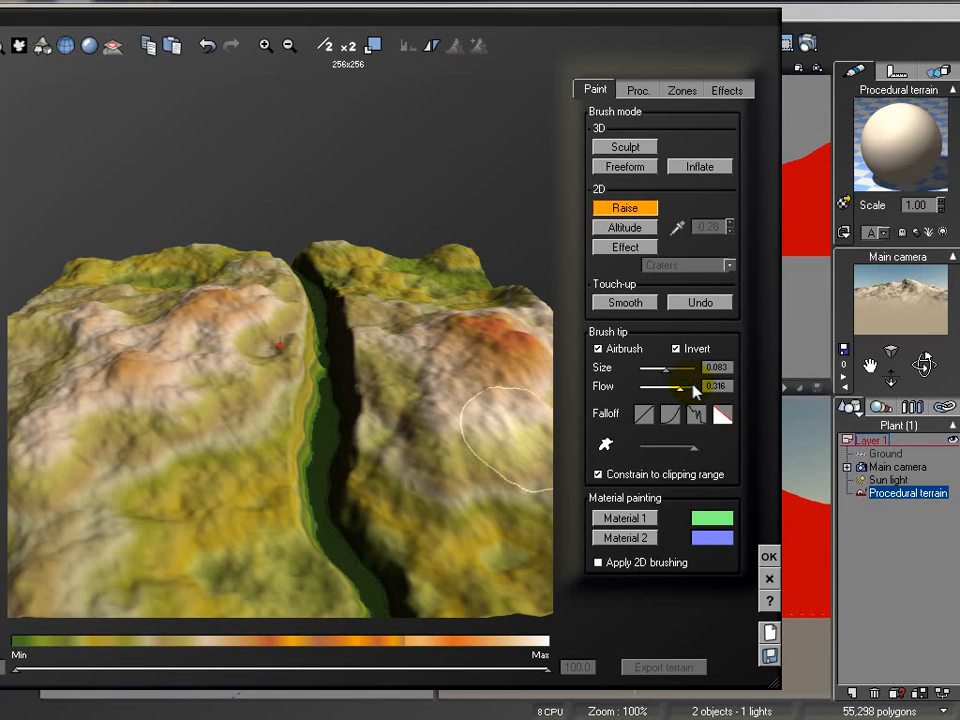
- Lower the hills beside both banks of the channel with broad inverted Raise strokes at a flow of 0.398
{"action": "mouse_move", "coordinate": [314, 325]}
{"action": "left_mouse_down"}
{"action": "mouse_move", "coordinate": [300, 280]}
{"action": "mouse_move", "coordinate": [285, 400]}
{"action": "mouse_move", "coordinate": [304, 568]}
{"action": "mouse_move", "coordinate": [269, 394]}
{"action": "mouse_move", "coordinate": [282, 273]}
{"action": "mouse_move", "coordinate": [262, 362]}
{"action": "mouse_move", "coordinate": [272, 395]}
{"action": "left_mouse_up"}
{"action": "left_click", "coordinate": [323, 257]}
{"action": "mouse_move", "coordinate": [352, 320]}
{"action": "left_mouse_down"}
{"action": "mouse_move", "coordinate": [388, 476]}
{"action": "mouse_move", "coordinate": [441, 540]}
{"action": "mouse_move", "coordinate": [480, 472]}
{"action": "mouse_move", "coordinate": [458, 501]}
{"action": "left_mouse_up"}
{"action": "mouse_move", "coordinate": [395, 398]}
{"action": "left_mouse_down"}
{"action": "mouse_move", "coordinate": [372, 322]}
{"action": "mouse_move", "coordinate": [369, 446]}
{"action": "mouse_move", "coordinate": [429, 568]}
{"action": "left_mouse_up"}
{"action": "mouse_move", "coordinate": [304, 324]}
{"action": "left_mouse_down"}
{"action": "mouse_move", "coordinate": [282, 282]}
{"action": "mouse_move", "coordinate": [251, 422]}
{"action": "mouse_move", "coordinate": [264, 591]}
{"action": "left_mouse_up"}
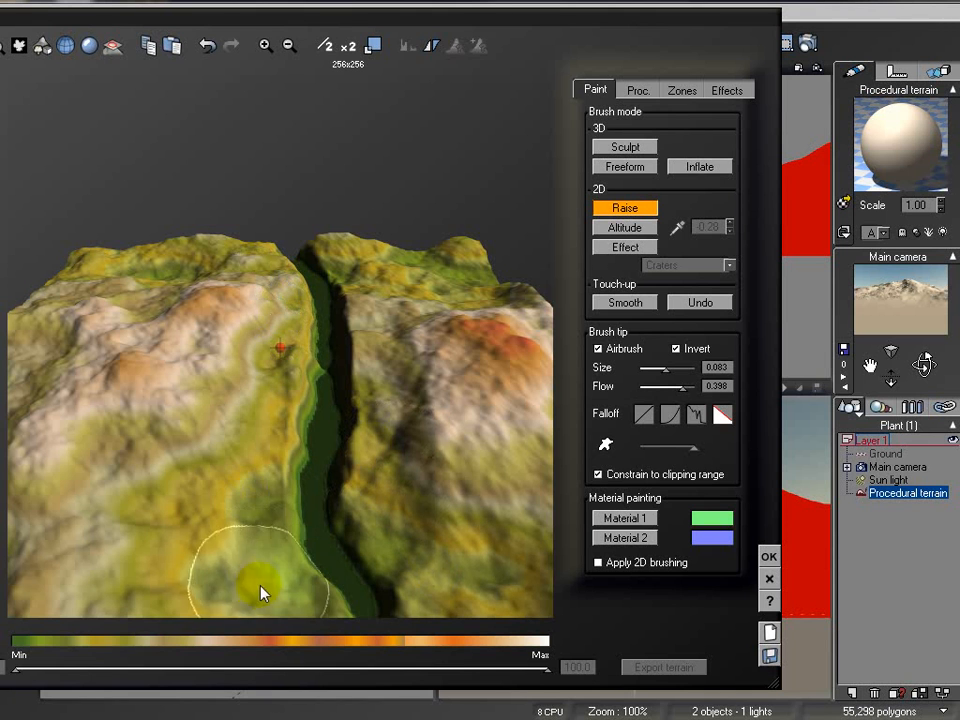
{"action": "left_click_drag", "start_coordinate": [384, 468], "coordinate": [378, 392]}
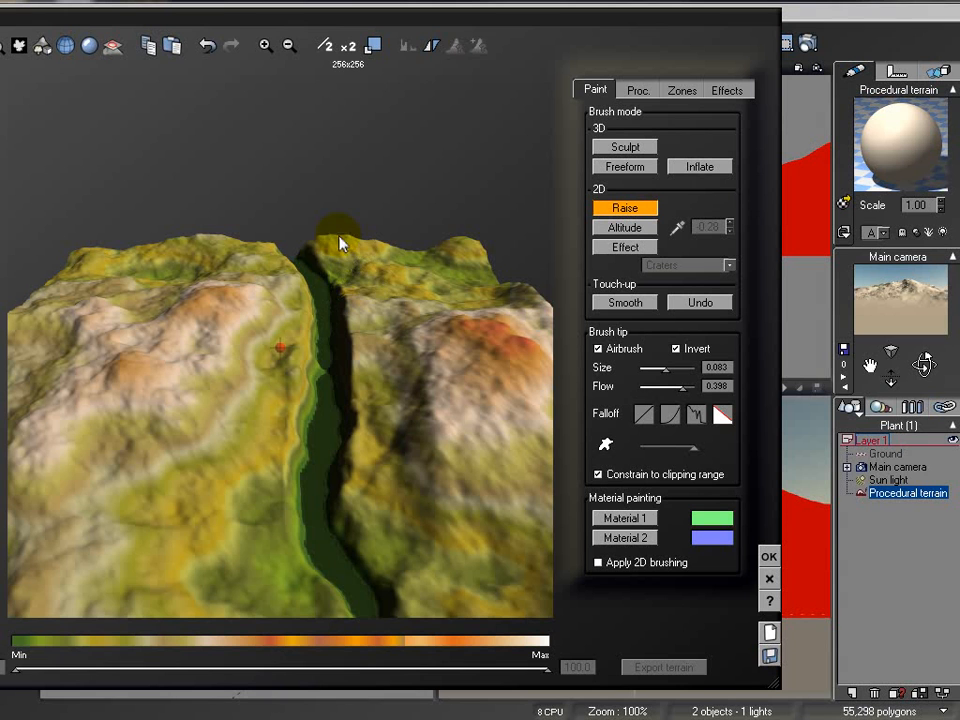
- Wear down the channel's banks lengthwise from a side-on viewpoint using the 0.083 inverted Raise brush
{"action": "mouse_move", "coordinate": [365, 295]}
{"action": "right_mouse_down"}
{"action": "mouse_move", "coordinate": [171, 401]}
{"action": "mouse_move", "coordinate": [165, 414]}
{"action": "right_mouse_up"}
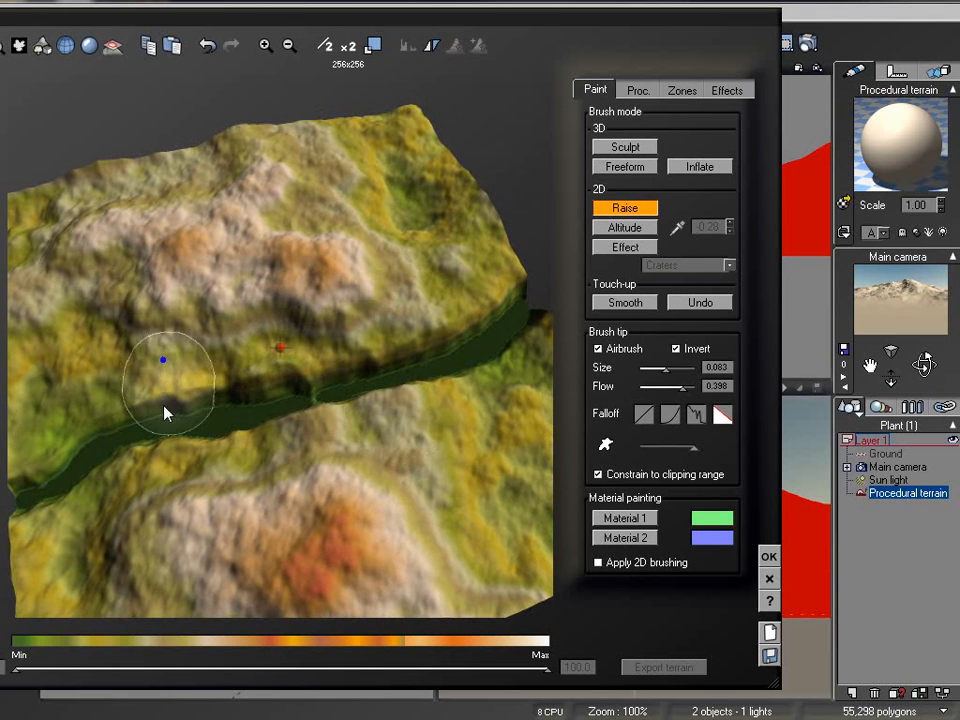
{"action": "left_click_drag", "start_coordinate": [333, 420], "coordinate": [446, 376]}
{"action": "mouse_move", "coordinate": [436, 330]}
{"action": "left_mouse_down"}
{"action": "mouse_move", "coordinate": [319, 375]}
{"action": "mouse_move", "coordinate": [369, 364]}
{"action": "mouse_move", "coordinate": [139, 422]}
{"action": "mouse_move", "coordinate": [309, 381]}
{"action": "mouse_move", "coordinate": [480, 302]}
{"action": "mouse_move", "coordinate": [497, 351]}
{"action": "mouse_move", "coordinate": [394, 407]}
{"action": "mouse_move", "coordinate": [285, 429]}
{"action": "mouse_move", "coordinate": [92, 495]}
{"action": "left_mouse_up"}
{"action": "right_click_drag", "start_coordinate": [230, 460], "coordinate": [471, 332]}
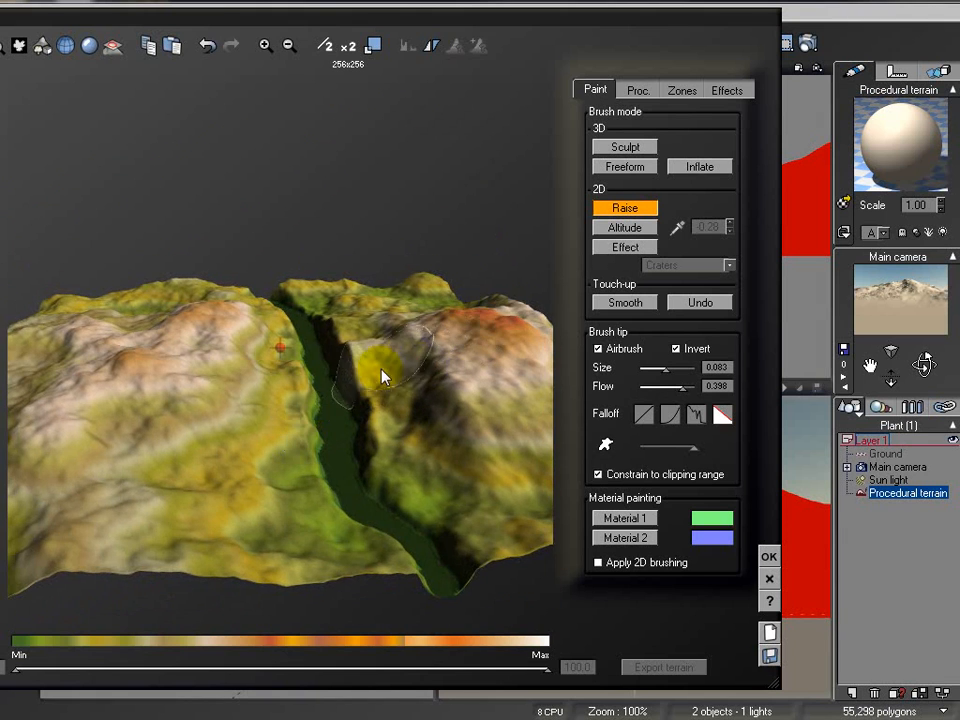
- Lower the terrain on both sides of the channel from several viewpoints with the 0.083 inverted Raise brush
{"action": "scroll", "coordinate": [363, 385], "scroll_direction": "up", "scroll_amount": 5}
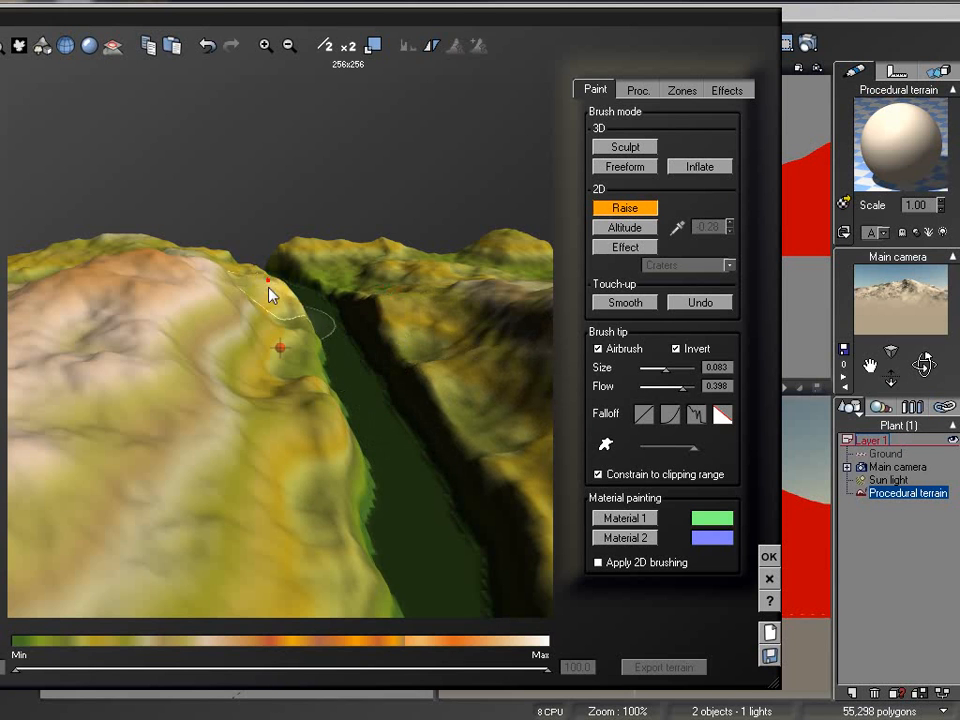
{"action": "mouse_move", "coordinate": [290, 466]}
{"action": "right_mouse_down"}
{"action": "mouse_move", "coordinate": [337, 453]}
{"action": "mouse_move", "coordinate": [322, 460]}
{"action": "mouse_move", "coordinate": [340, 457]}
{"action": "mouse_move", "coordinate": [360, 480]}
{"action": "mouse_move", "coordinate": [399, 441]}
{"action": "mouse_move", "coordinate": [384, 502]}
{"action": "right_mouse_up"}
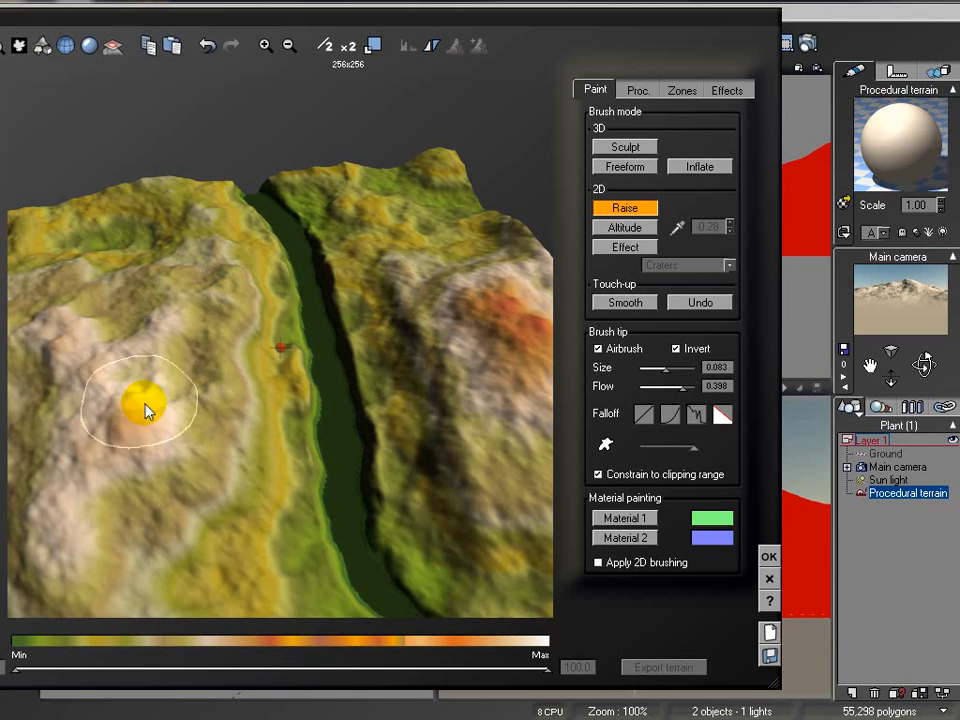
{"action": "mouse_move", "coordinate": [396, 316]}
{"action": "right_mouse_down"}
{"action": "mouse_move", "coordinate": [352, 299]}
{"action": "mouse_move", "coordinate": [307, 257]}
{"action": "right_mouse_up"}
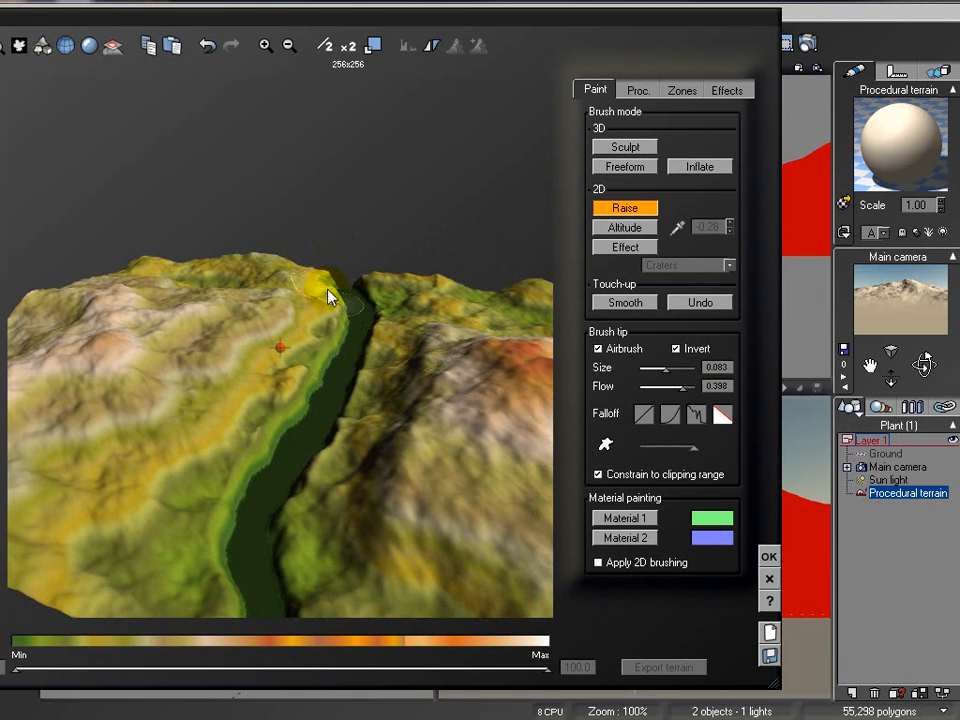
{"action": "mouse_move", "coordinate": [427, 281]}
{"action": "right_mouse_down"}
{"action": "mouse_move", "coordinate": [326, 349]}
{"action": "mouse_move", "coordinate": [339, 300]}
{"action": "mouse_move", "coordinate": [336, 317]}
{"action": "right_mouse_up"}
{"action": "right_click_drag", "start_coordinate": [273, 402], "coordinate": [396, 426]}
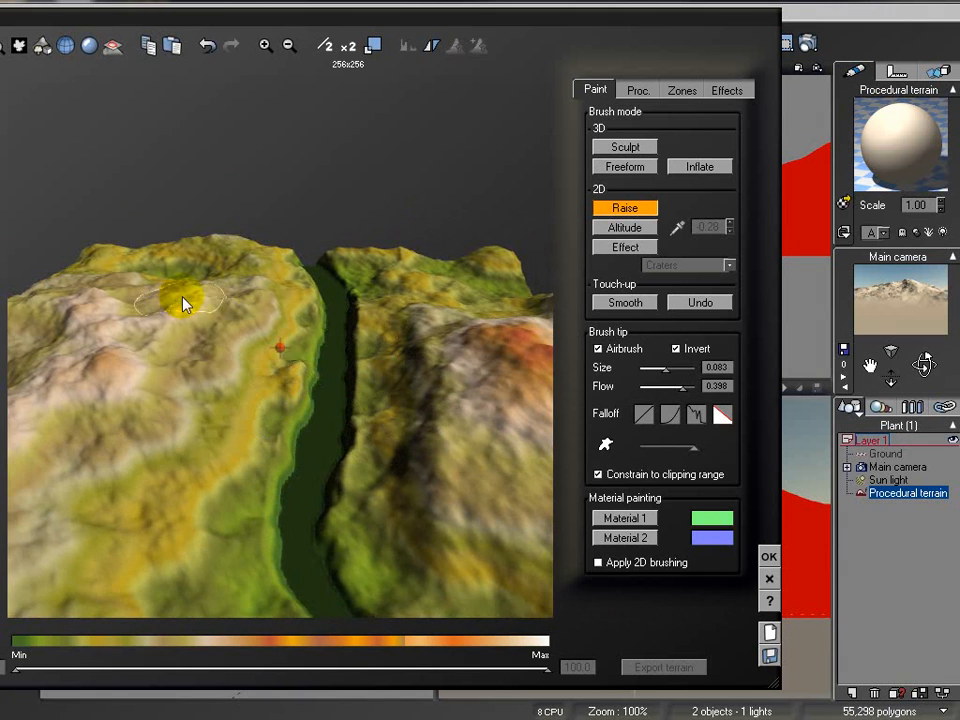
{"action": "right_click_drag", "start_coordinate": [298, 350], "coordinate": [318, 332]}
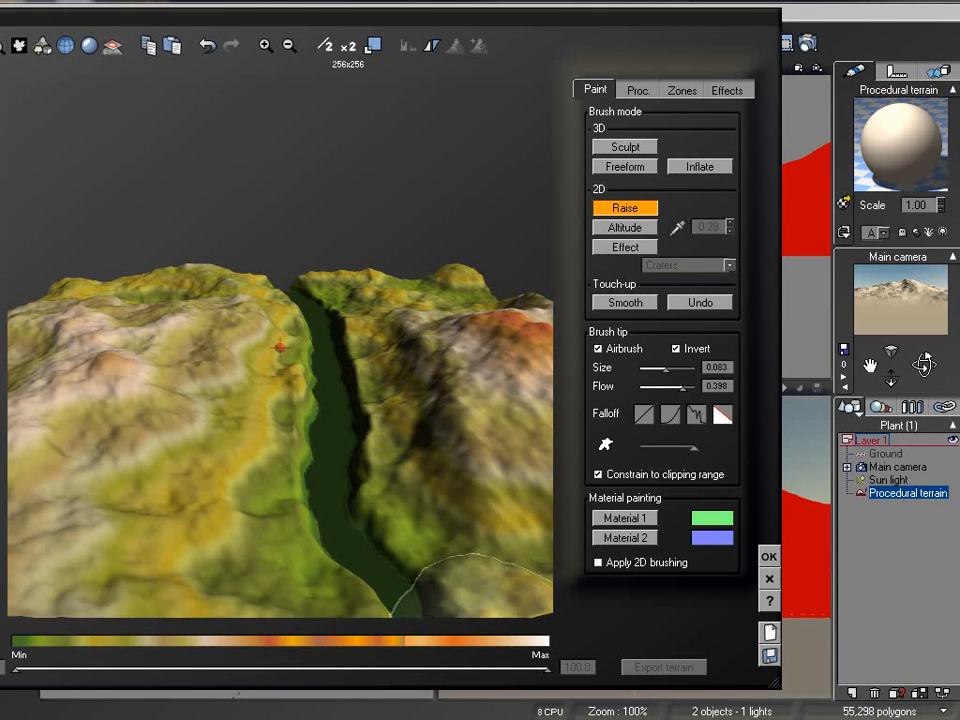
{"action": "mouse_move", "coordinate": [386, 440]}
{"action": "right_mouse_down"}
{"action": "mouse_move", "coordinate": [450, 422]}
{"action": "mouse_move", "coordinate": [452, 535]}
{"action": "mouse_move", "coordinate": [450, 519]}
{"action": "mouse_move", "coordinate": [433, 540]}
{"action": "mouse_move", "coordinate": [435, 516]}
{"action": "mouse_move", "coordinate": [446, 564]}
{"action": "mouse_move", "coordinate": [383, 512]}
{"action": "mouse_move", "coordinate": [381, 480]}
{"action": "mouse_move", "coordinate": [332, 420]}
{"action": "mouse_move", "coordinate": [407, 409]}
{"action": "mouse_move", "coordinate": [338, 540]}
{"action": "mouse_move", "coordinate": [369, 568]}
{"action": "mouse_move", "coordinate": [405, 568]}
{"action": "right_mouse_up"}
{"action": "right_click_drag", "start_coordinate": [465, 550], "coordinate": [456, 574]}
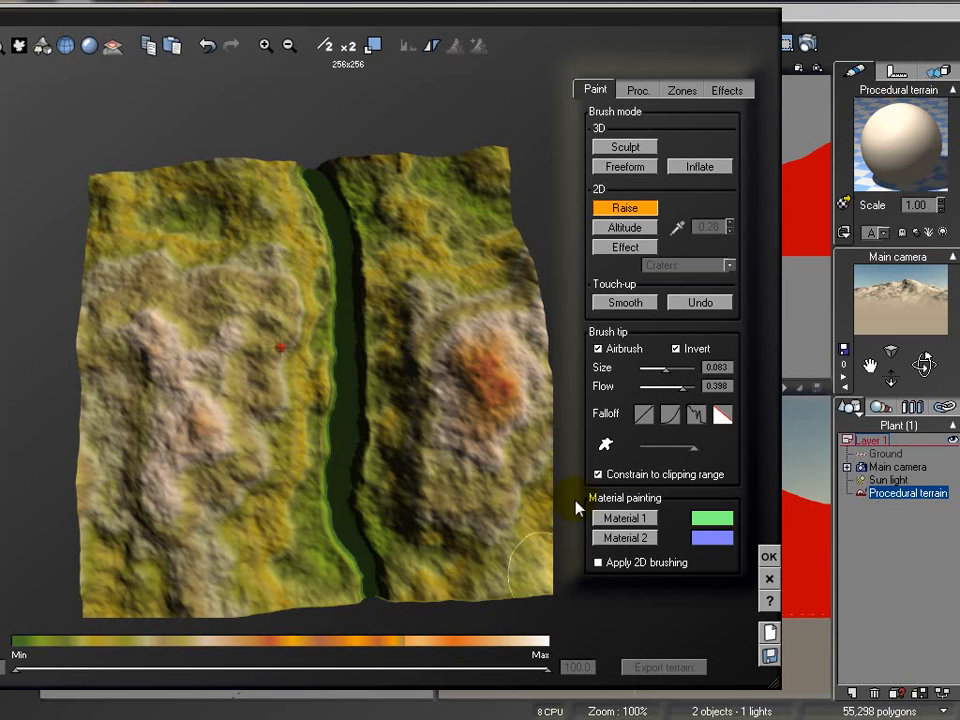
- Load Grass Variations from the Landscapes collection as the terrain's Material 2 for painting
{"action": "left_click", "coordinate": [643, 542]}
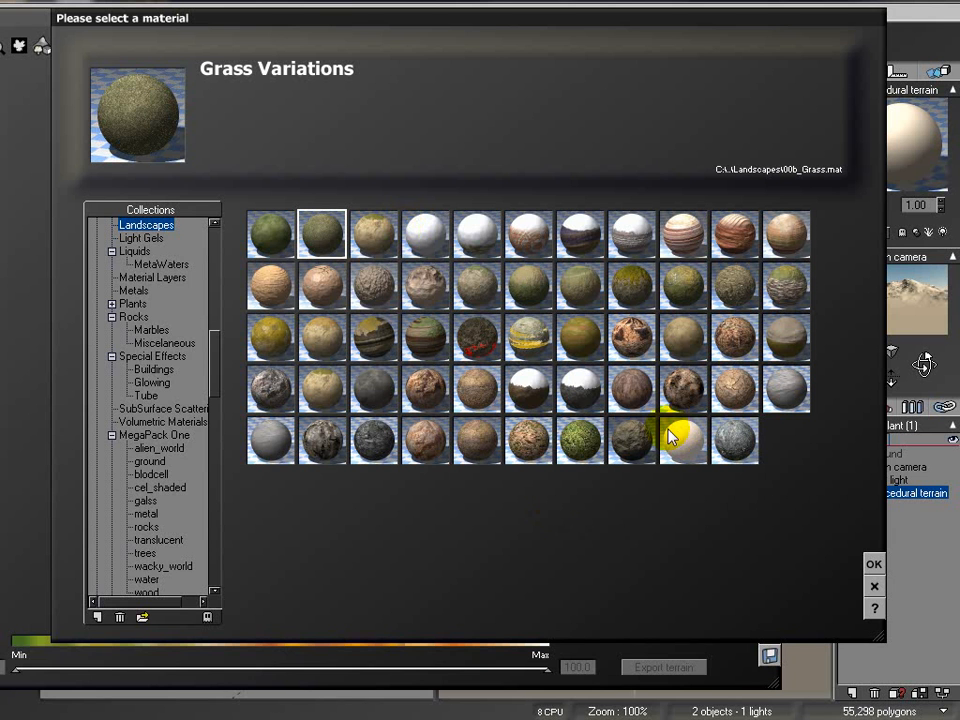
{"action": "left_click", "coordinate": [869, 563]}
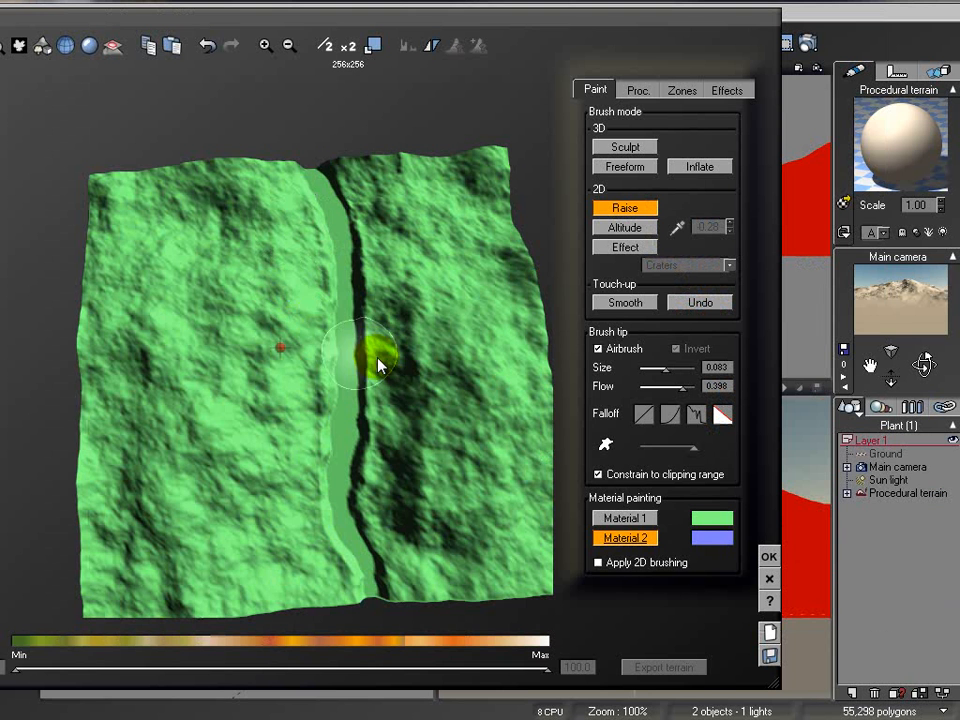
{"action": "left_click", "coordinate": [18, 48]}
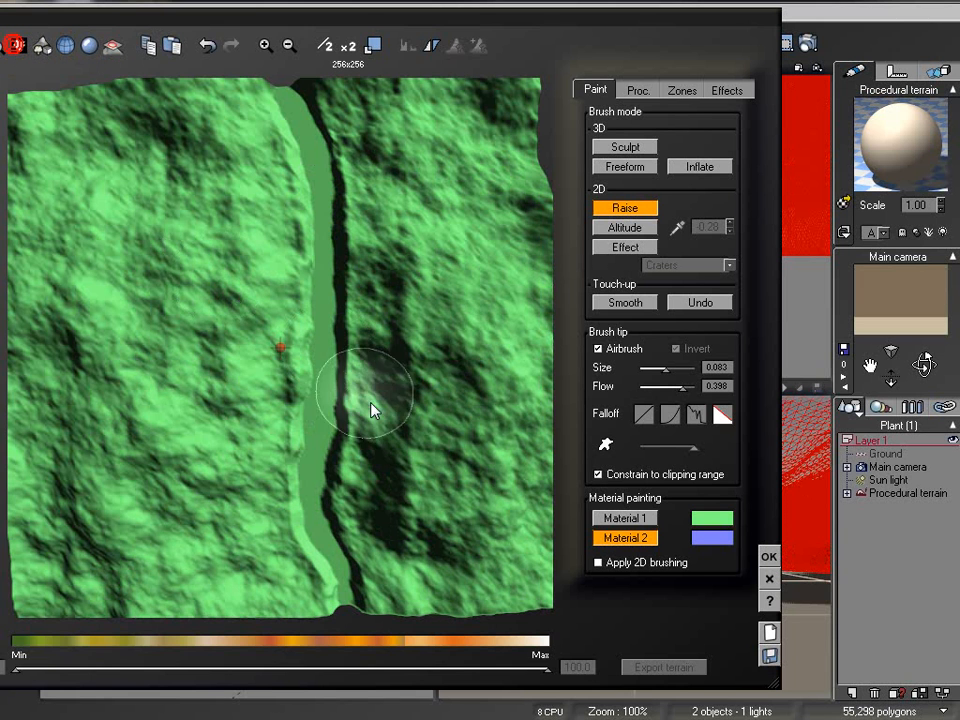
- Set the brush size to 0.022 and start painting Material 2 along one bank of the channel
{"action": "scroll", "coordinate": [409, 420], "scroll_direction": "up", "scroll_amount": 4}
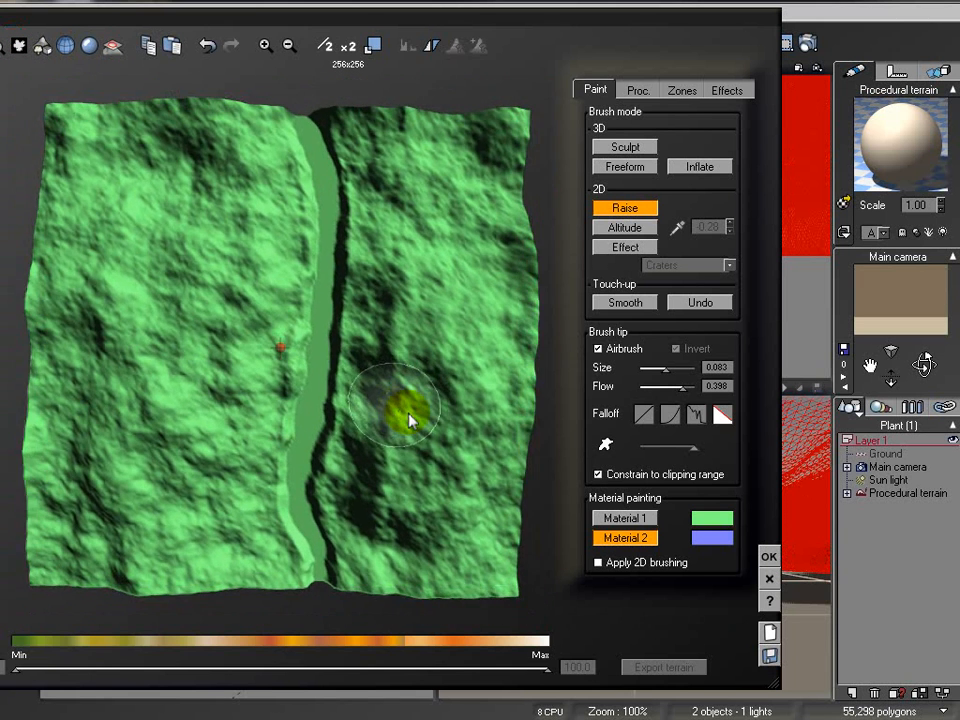
{"action": "scroll", "coordinate": [409, 420], "scroll_direction": "up", "scroll_amount": 2}
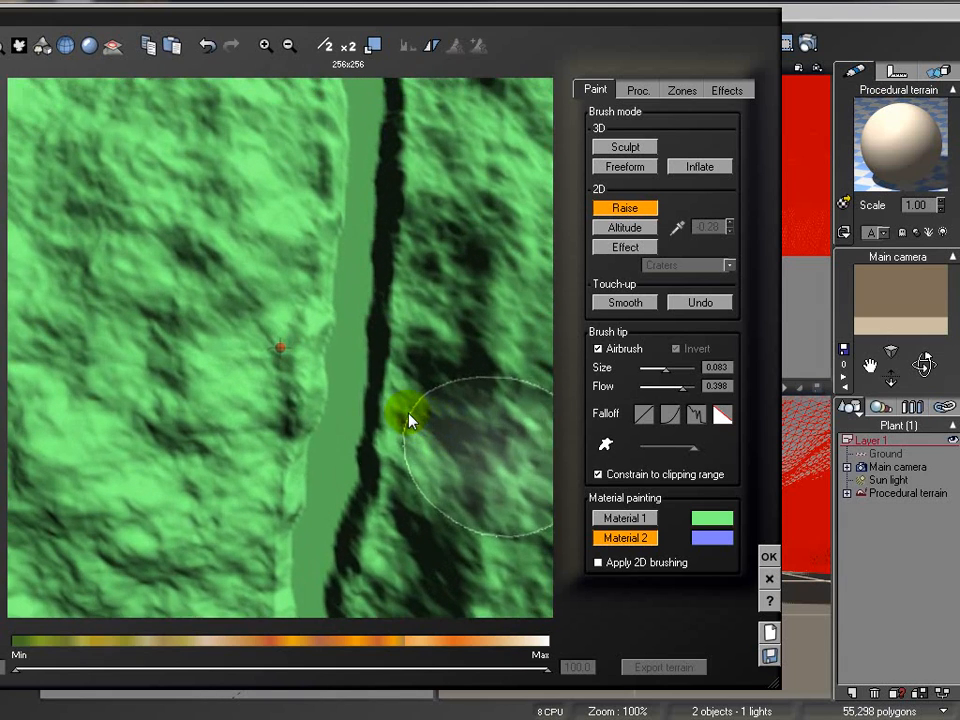
{"action": "scroll", "coordinate": [387, 450], "scroll_direction": "up", "scroll_amount": 3}
{"action": "scroll", "coordinate": [387, 425], "scroll_direction": "down", "scroll_amount": 2}
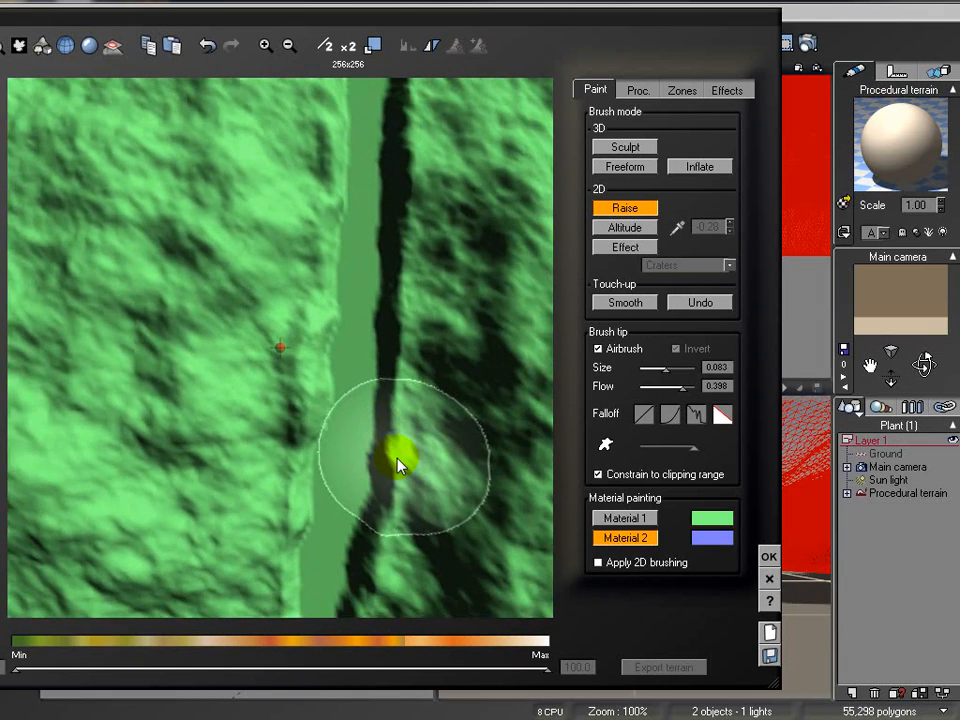
{"action": "scroll", "coordinate": [396, 429], "scroll_direction": "up", "scroll_amount": 5}
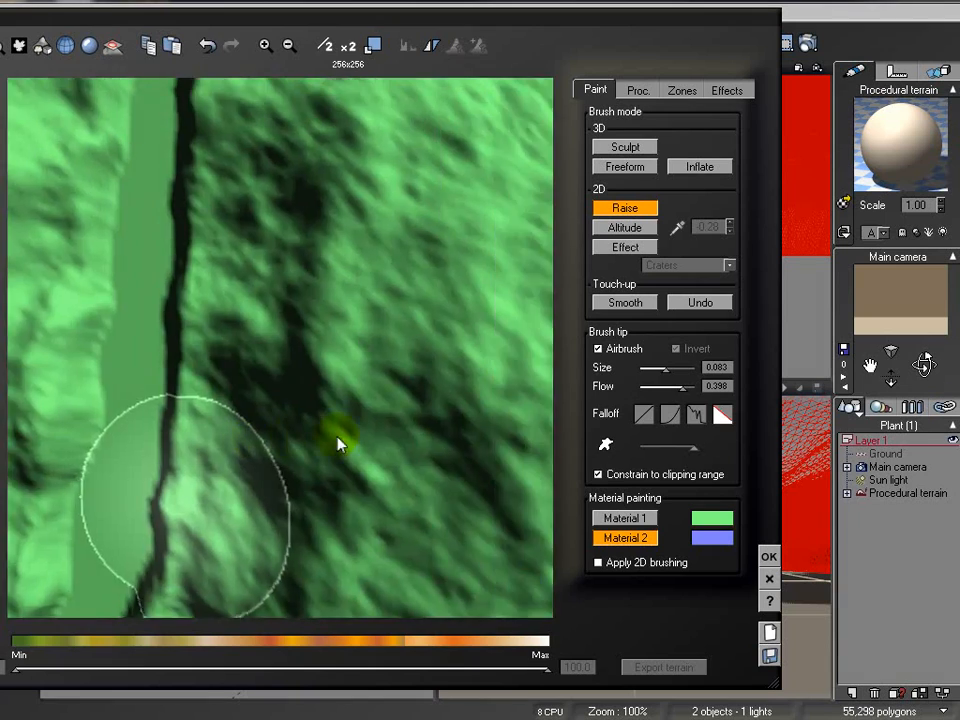
{"action": "scroll", "coordinate": [410, 394], "scroll_direction": "down", "scroll_amount": 5}
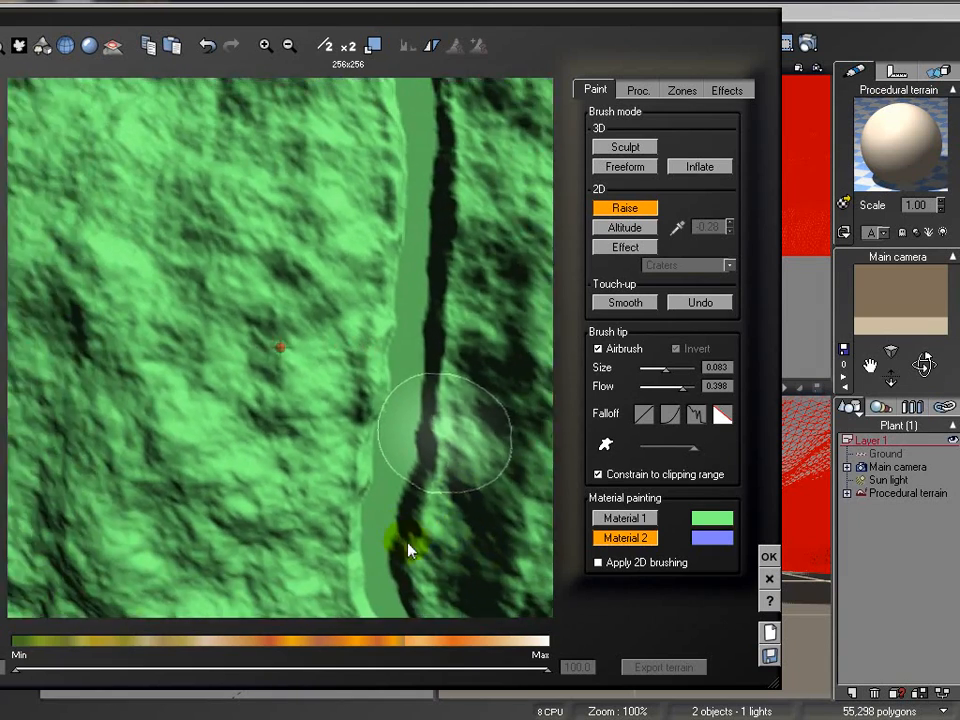
{"action": "mouse_move", "coordinate": [408, 550]}
{"action": "middle_mouse_down"}
{"action": "mouse_move", "coordinate": [293, 540]}
{"action": "mouse_move", "coordinate": [392, 544]}
{"action": "middle_mouse_up"}
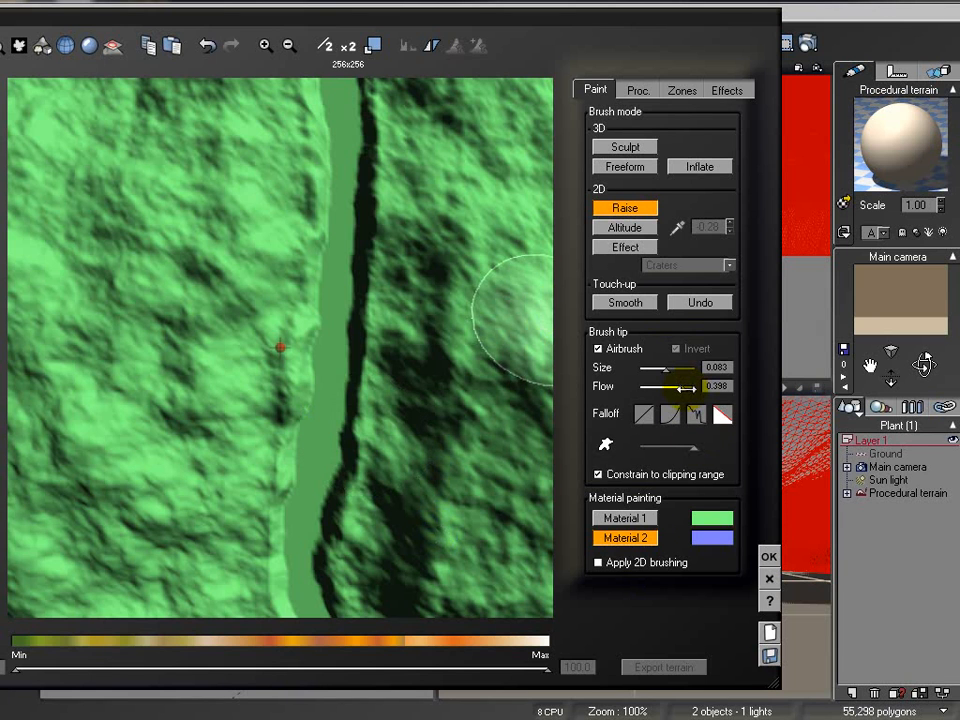
{"action": "left_click_drag", "start_coordinate": [674, 371], "coordinate": [661, 374]}
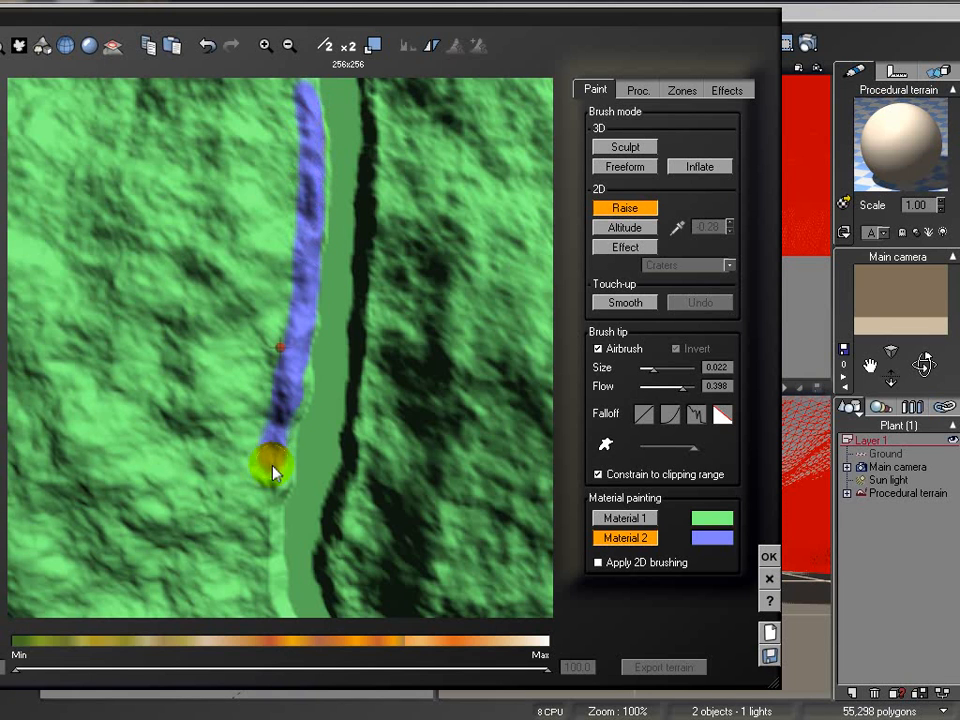
- Paint Material 2 along the rest of both channel banks from end to end and accept the terrain edits
{"action": "mouse_move", "coordinate": [296, 392]}
{"action": "right_mouse_down"}
{"action": "mouse_move", "coordinate": [294, 461]}
{"action": "mouse_move", "coordinate": [274, 401]}
{"action": "mouse_move", "coordinate": [161, 401]}
{"action": "mouse_move", "coordinate": [152, 379]}
{"action": "mouse_move", "coordinate": [233, 383]}
{"action": "mouse_move", "coordinate": [157, 403]}
{"action": "mouse_move", "coordinate": [175, 462]}
{"action": "mouse_move", "coordinate": [189, 450]}
{"action": "mouse_move", "coordinate": [189, 469]}
{"action": "mouse_move", "coordinate": [103, 501]}
{"action": "mouse_move", "coordinate": [137, 505]}
{"action": "mouse_move", "coordinate": [186, 488]}
{"action": "right_mouse_up"}
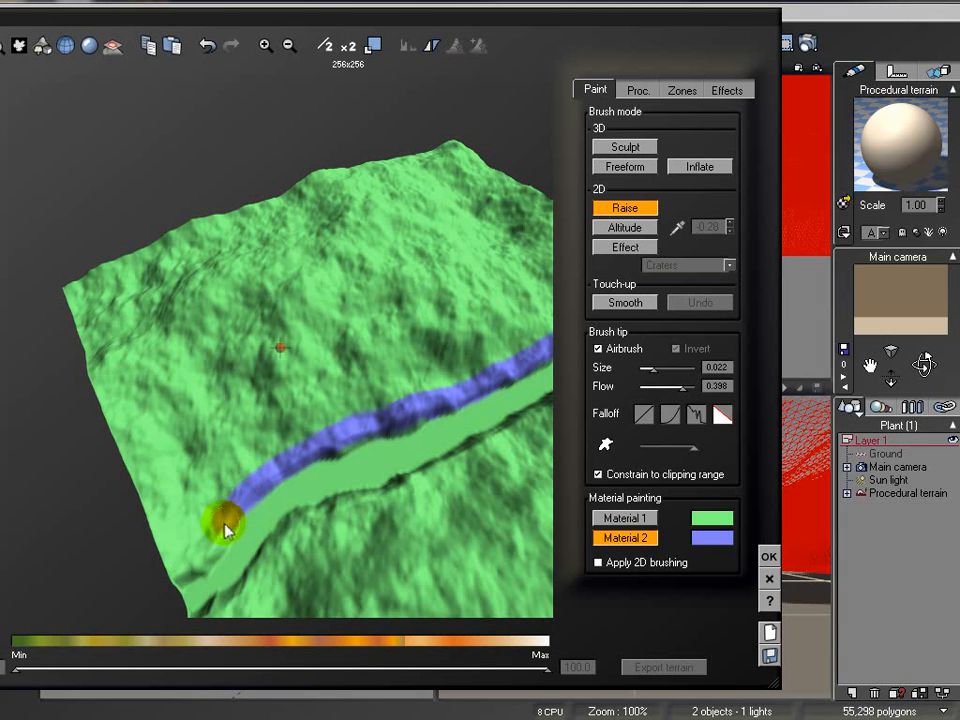
{"action": "mouse_move", "coordinate": [268, 537]}
{"action": "right_mouse_down"}
{"action": "mouse_move", "coordinate": [240, 557]}
{"action": "mouse_move", "coordinate": [259, 564]}
{"action": "mouse_move", "coordinate": [103, 553]}
{"action": "mouse_move", "coordinate": [165, 565]}
{"action": "mouse_move", "coordinate": [73, 574]}
{"action": "mouse_move", "coordinate": [300, 348]}
{"action": "right_mouse_up"}
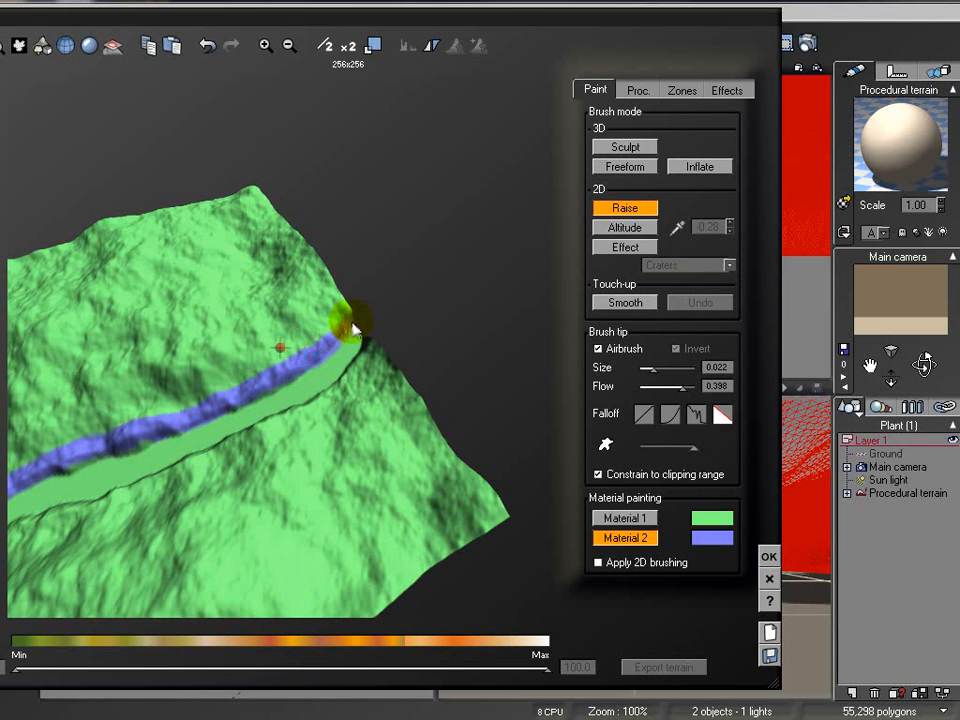
{"action": "mouse_move", "coordinate": [176, 494]}
{"action": "right_mouse_down"}
{"action": "mouse_move", "coordinate": [306, 536]}
{"action": "mouse_move", "coordinate": [512, 458]}
{"action": "mouse_move", "coordinate": [598, 474]}
{"action": "mouse_move", "coordinate": [176, 494]}
{"action": "right_mouse_up"}
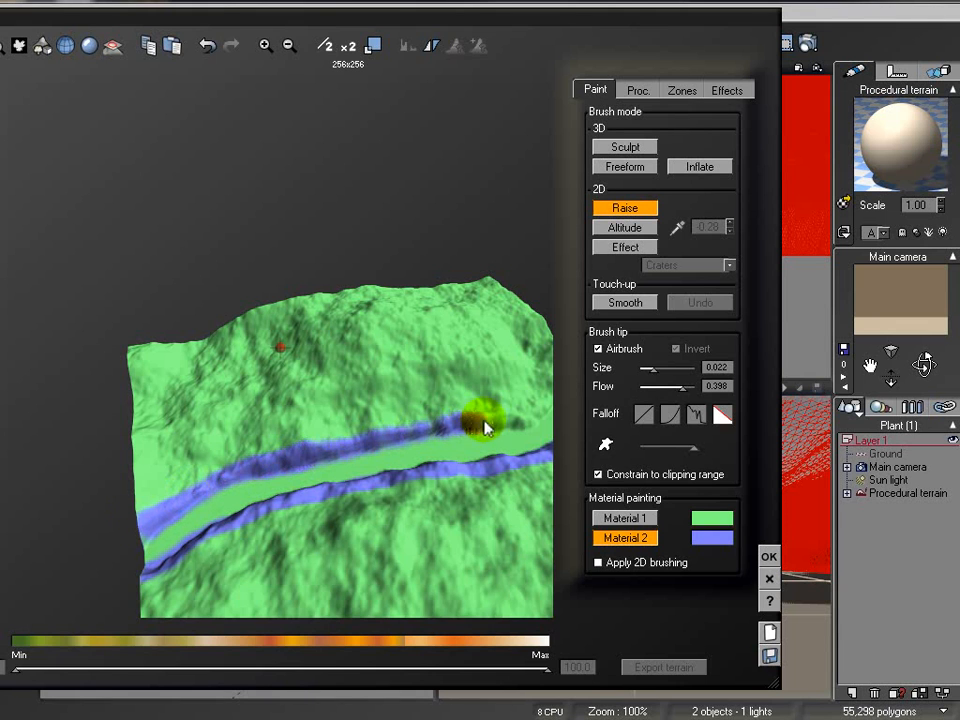
{"action": "mouse_move", "coordinate": [293, 505]}
{"action": "right_mouse_down"}
{"action": "mouse_move", "coordinate": [476, 514]}
{"action": "mouse_move", "coordinate": [506, 491]}
{"action": "mouse_move", "coordinate": [369, 519]}
{"action": "mouse_move", "coordinate": [343, 508]}
{"action": "mouse_move", "coordinate": [281, 559]}
{"action": "mouse_move", "coordinate": [300, 506]}
{"action": "mouse_move", "coordinate": [336, 485]}
{"action": "right_mouse_up"}
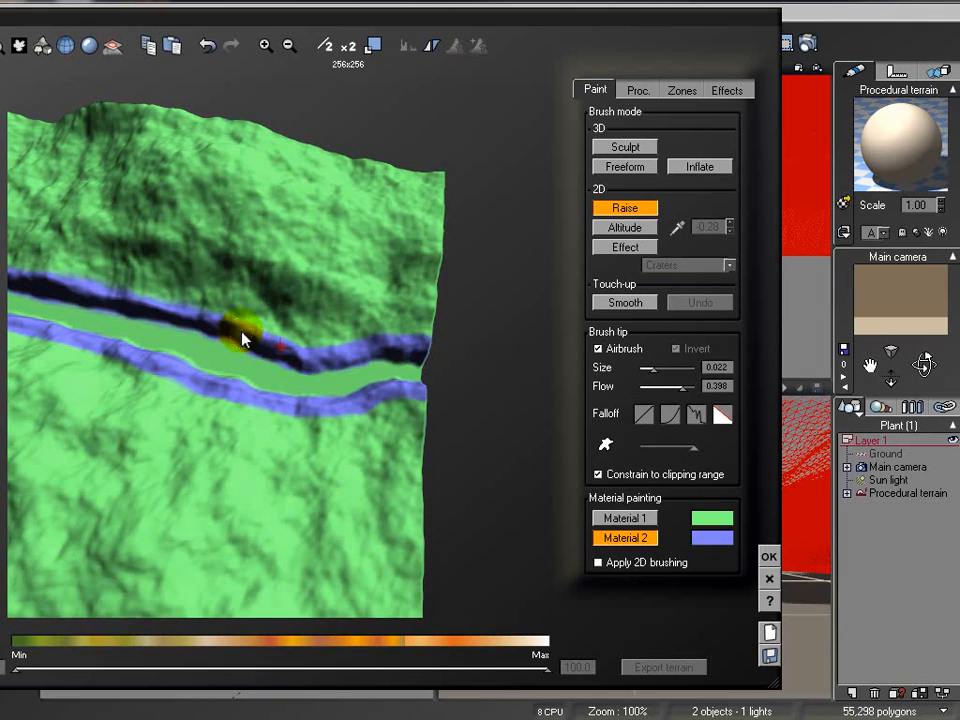
{"action": "mouse_move", "coordinate": [155, 412]}
{"action": "right_mouse_down"}
{"action": "mouse_move", "coordinate": [313, 439]}
{"action": "mouse_move", "coordinate": [90, 480]}
{"action": "mouse_move", "coordinate": [200, 420]}
{"action": "mouse_move", "coordinate": [318, 332]}
{"action": "mouse_move", "coordinate": [185, 152]}
{"action": "right_mouse_up"}
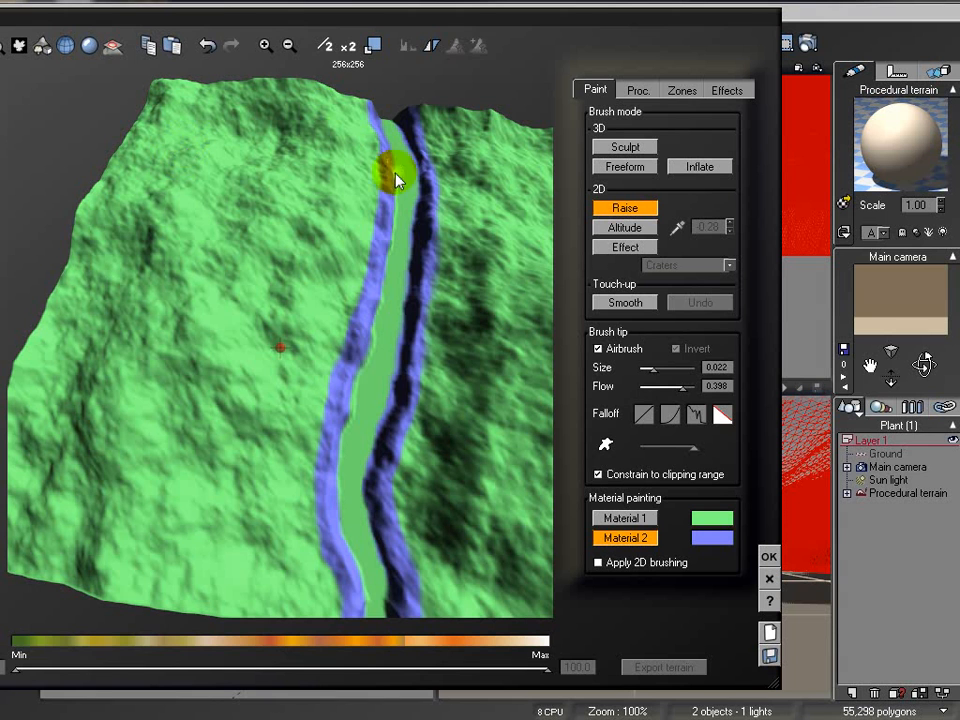
{"action": "left_click", "coordinate": [767, 558]}
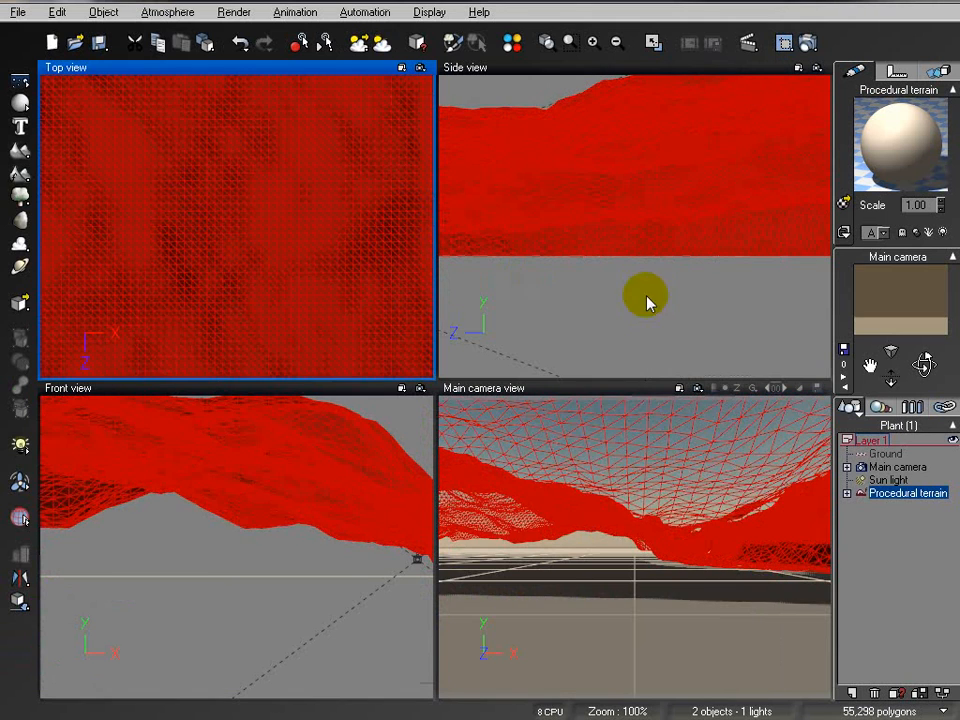
- Raise the main camera to about 15.8 m in the side view
{"action": "left_click", "coordinate": [900, 467]}
{"action": "left_click", "coordinate": [508, 178]}
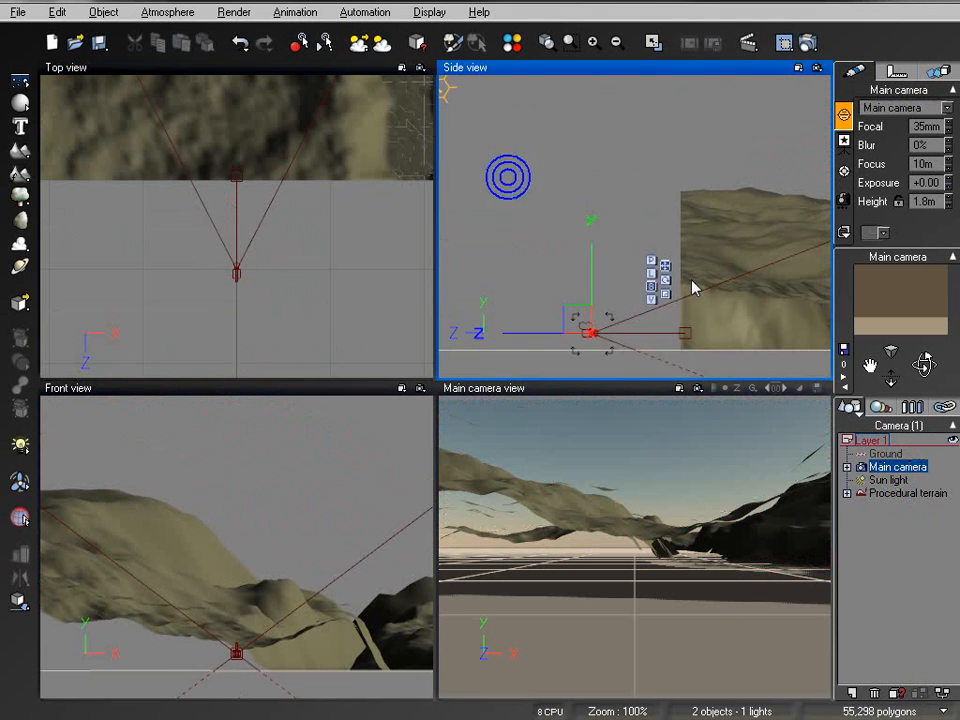
{"action": "left_click_drag", "start_coordinate": [579, 317], "coordinate": [683, 122]}
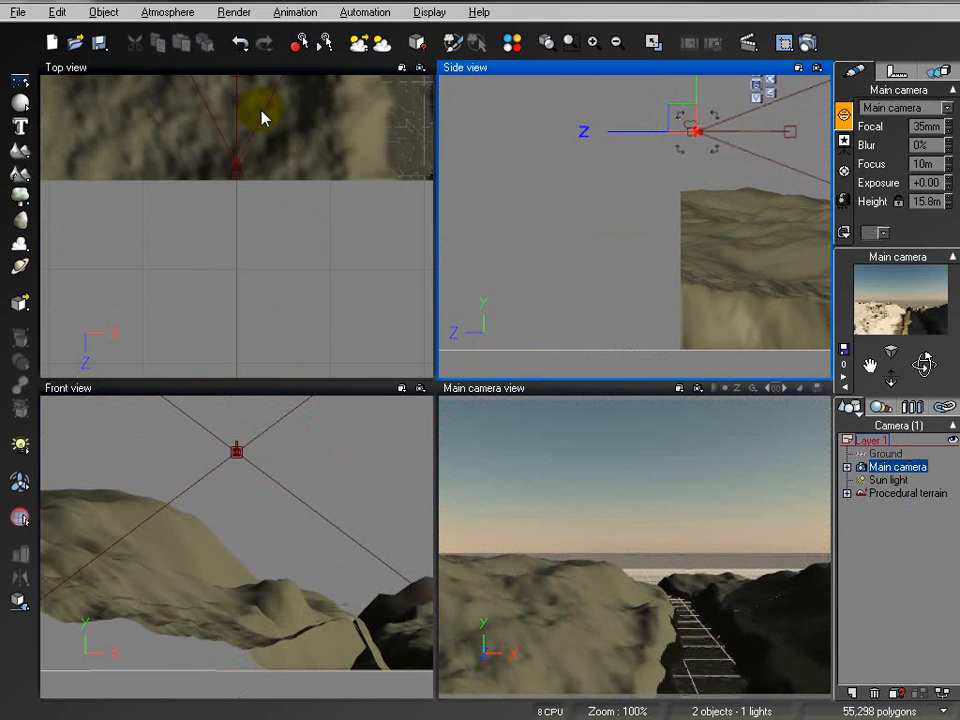
- Place the main camera in front of the channel at a height of about 43.8 m, tilted down along the riverbed
{"action": "left_click", "coordinate": [243, 243]}
{"action": "right_click_drag", "start_coordinate": [243, 243], "coordinate": [240, 249]}
{"action": "scroll", "coordinate": [240, 249], "scroll_direction": "down", "scroll_amount": 2}
{"action": "left_click_drag", "start_coordinate": [240, 268], "coordinate": [284, 287]}
{"action": "right_click_drag", "start_coordinate": [588, 217], "coordinate": [501, 306]}
{"action": "left_click_drag", "start_coordinate": [488, 260], "coordinate": [448, 192]}
{"action": "right_click_drag", "start_coordinate": [604, 268], "coordinate": [618, 195]}
{"action": "mouse_move", "coordinate": [924, 366]}
{"action": "left_mouse_down"}
{"action": "mouse_move", "coordinate": [924, 398]}
{"action": "mouse_move", "coordinate": [924, 386]}
{"action": "left_mouse_up"}
{"action": "right_click_drag", "start_coordinate": [498, 145], "coordinate": [610, 172]}
{"action": "left_click_drag", "start_coordinate": [583, 156], "coordinate": [530, 158]}
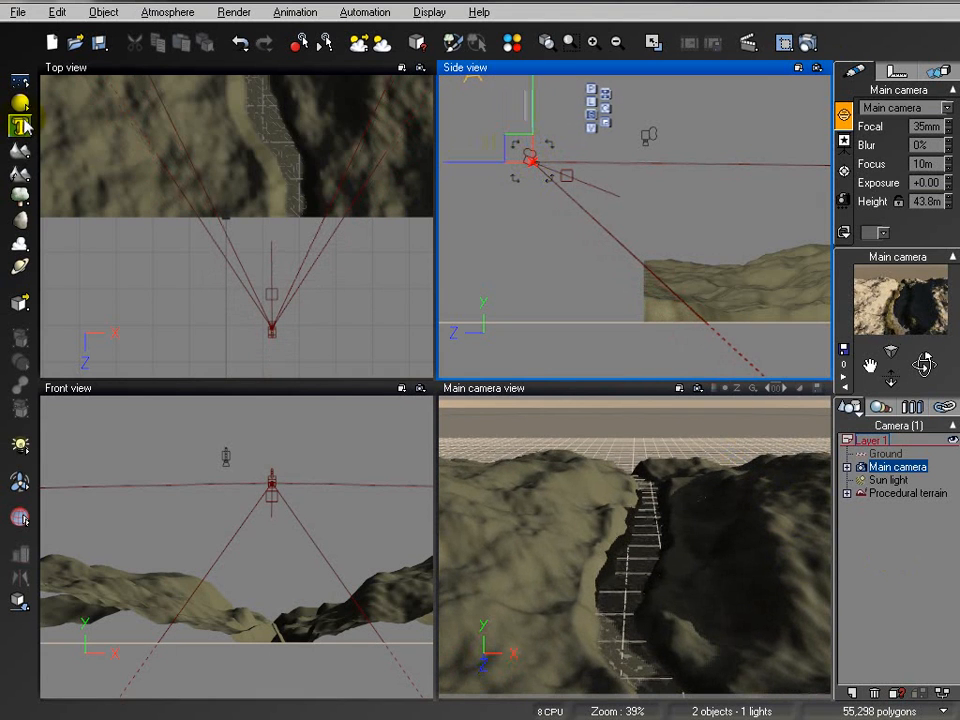
- Add a Sea plane to the scene and render it to screen at Preview quality
{"action": "left_click", "coordinate": [22, 82]}
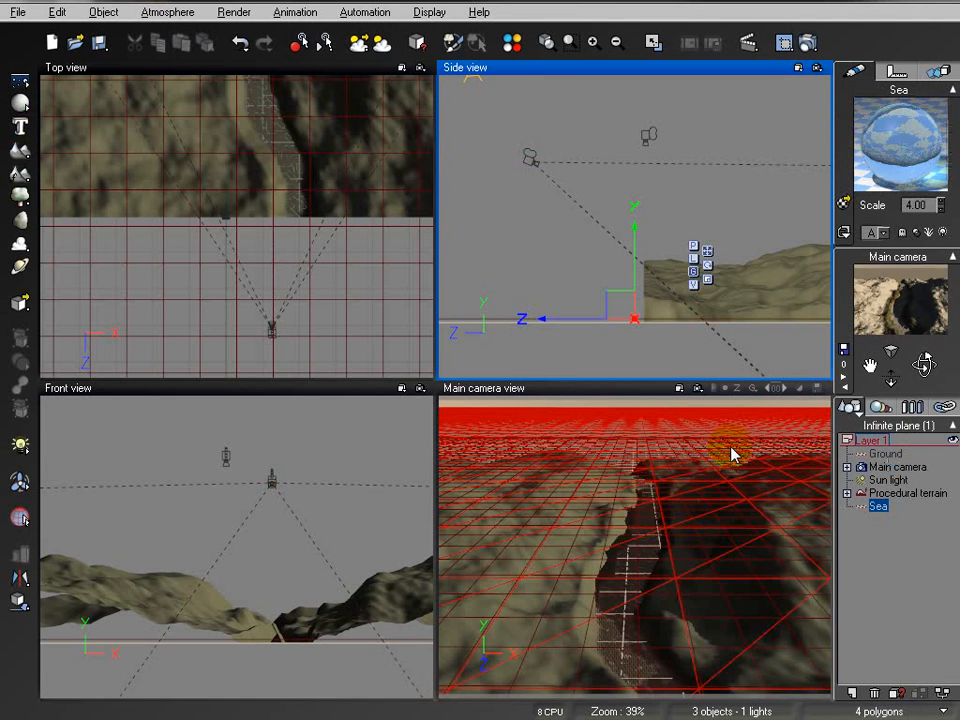
{"action": "left_click", "coordinate": [572, 44]}
{"action": "left_click", "coordinate": [812, 43]}
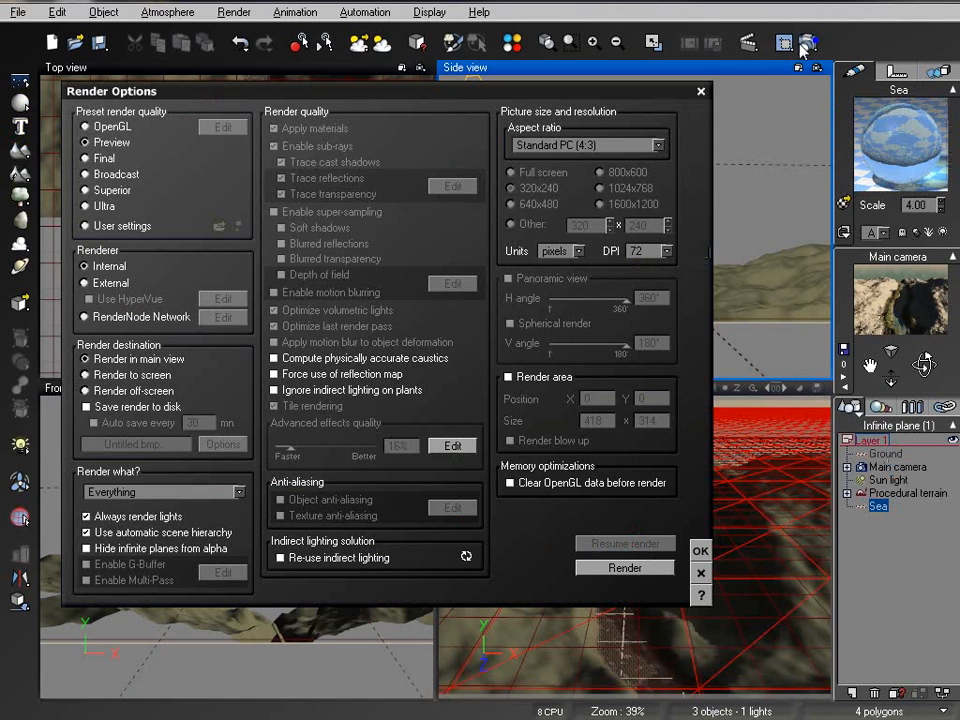
{"action": "left_click", "coordinate": [129, 378]}
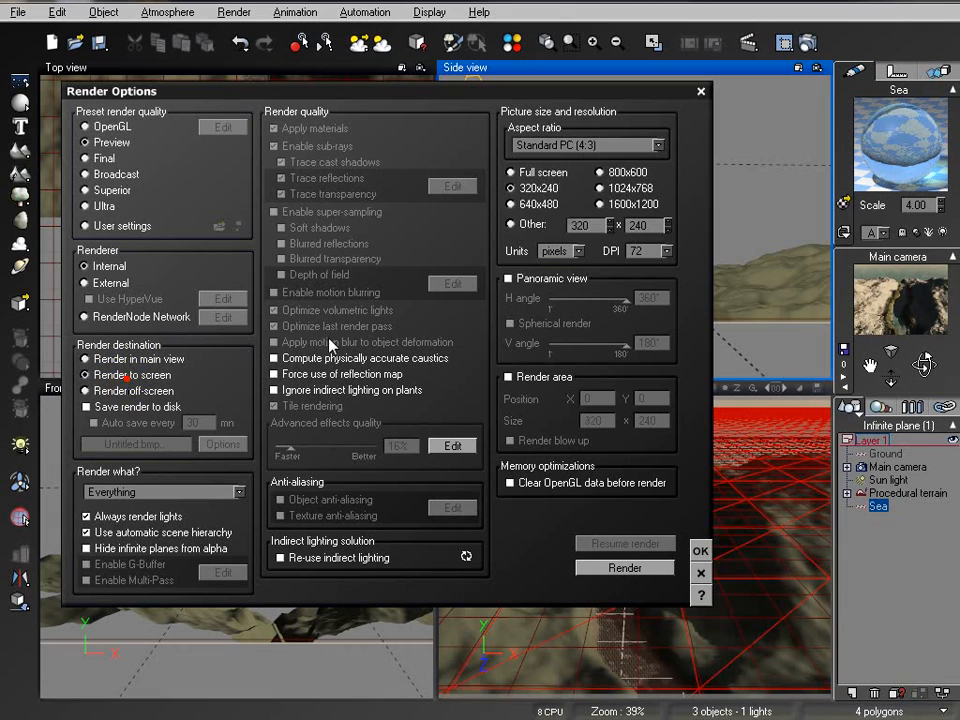
{"action": "left_click", "coordinate": [620, 568]}
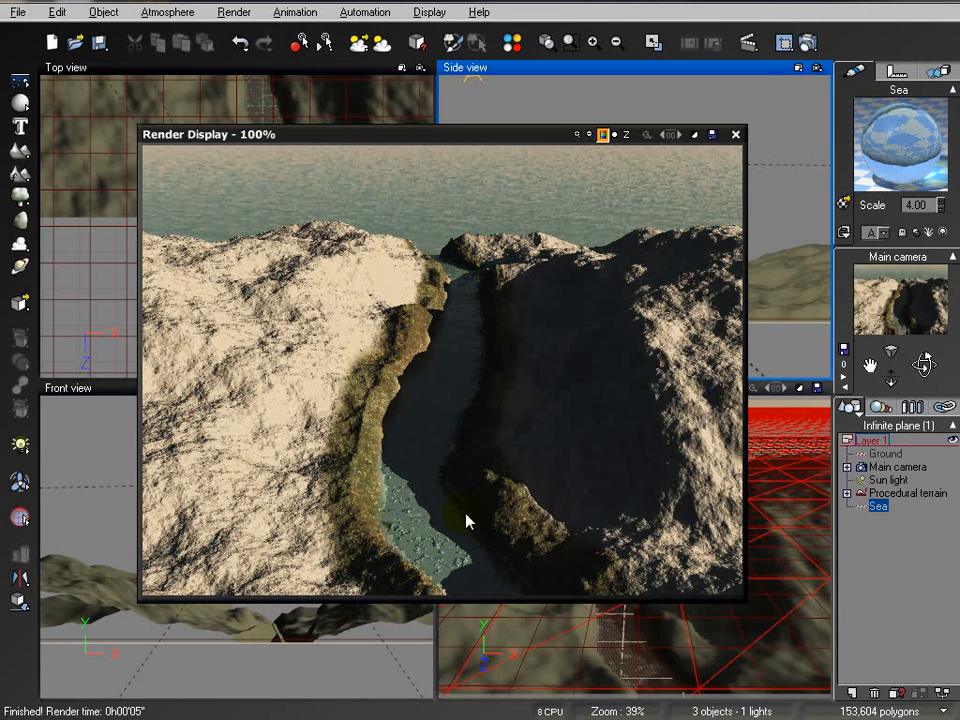
{"action": "left_click", "coordinate": [736, 135]}
- Open the procedural terrain's mixed material in the advanced editor and highlight its Grass Variations layer in green
{"action": "left_click", "coordinate": [912, 494]}
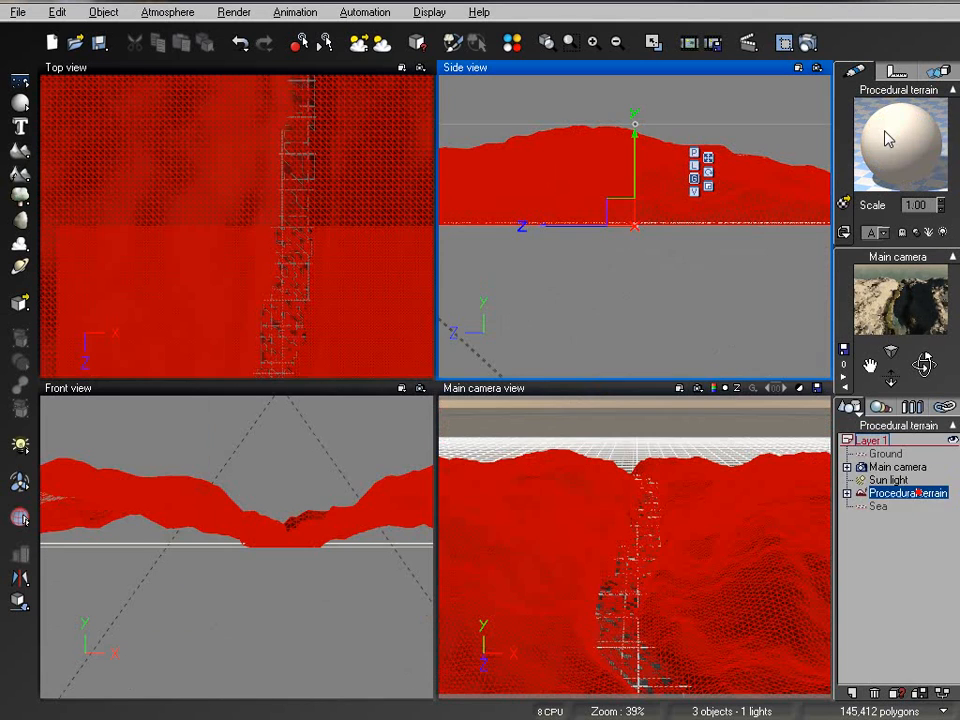
{"action": "double_click", "coordinate": [880, 493]}
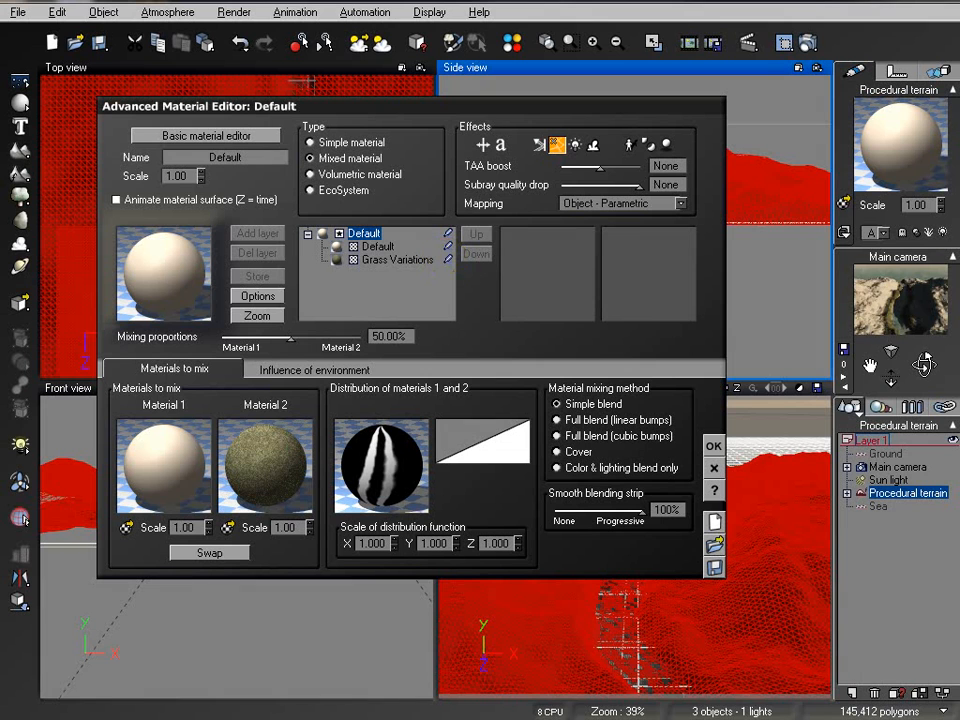
{"action": "left_click", "coordinate": [449, 259]}
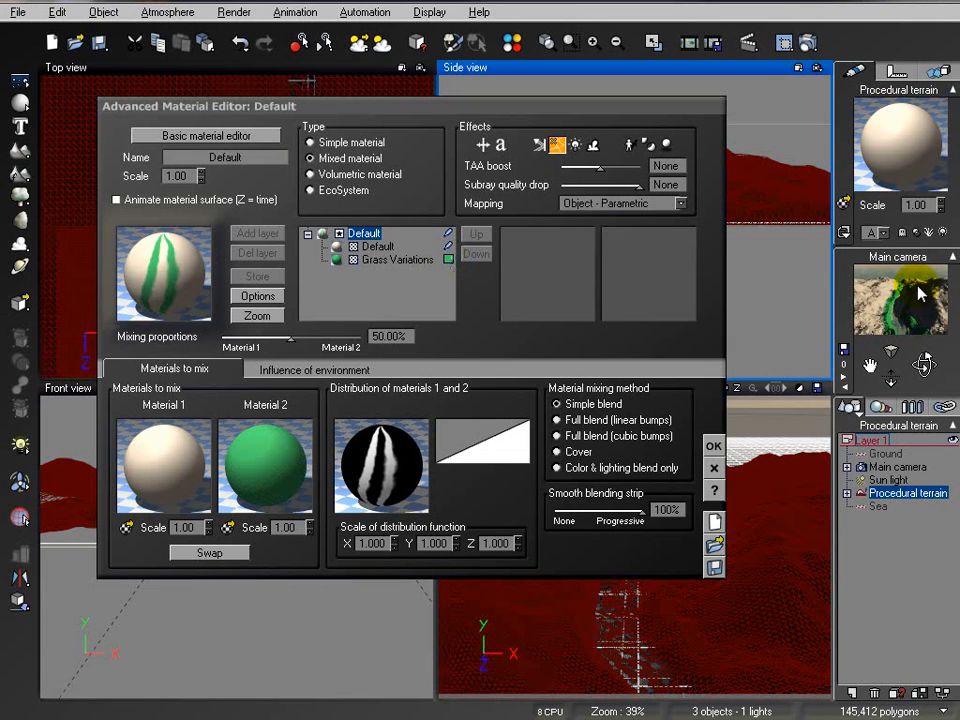
- Change the Grass Variations layer's type to EcoSystem and turn off its green highlight
{"action": "left_click", "coordinate": [402, 260]}
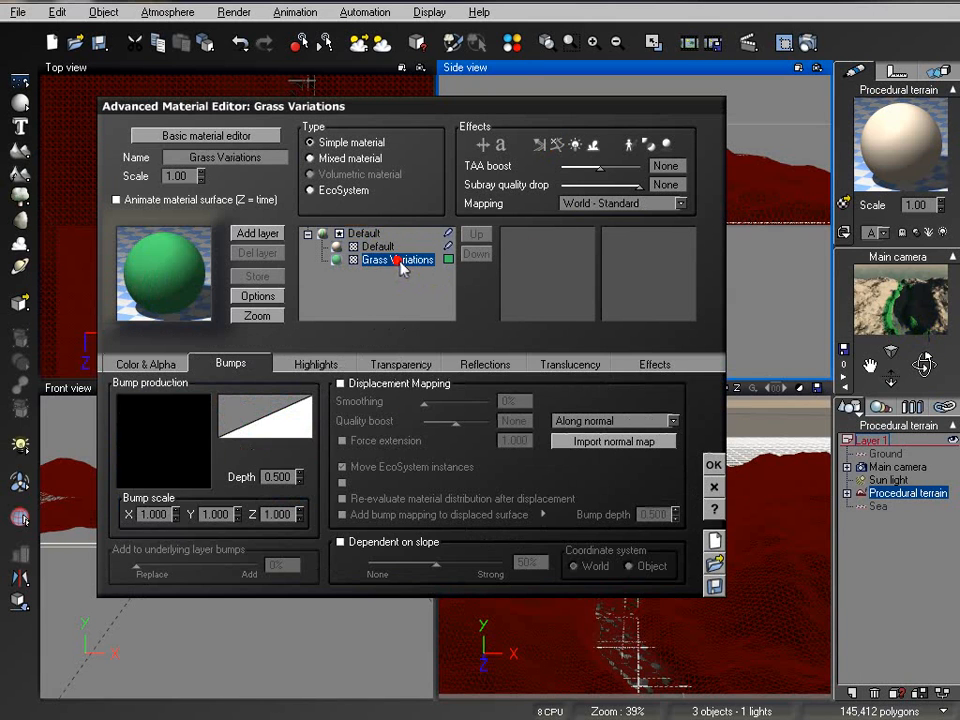
{"action": "left_click", "coordinate": [311, 190]}
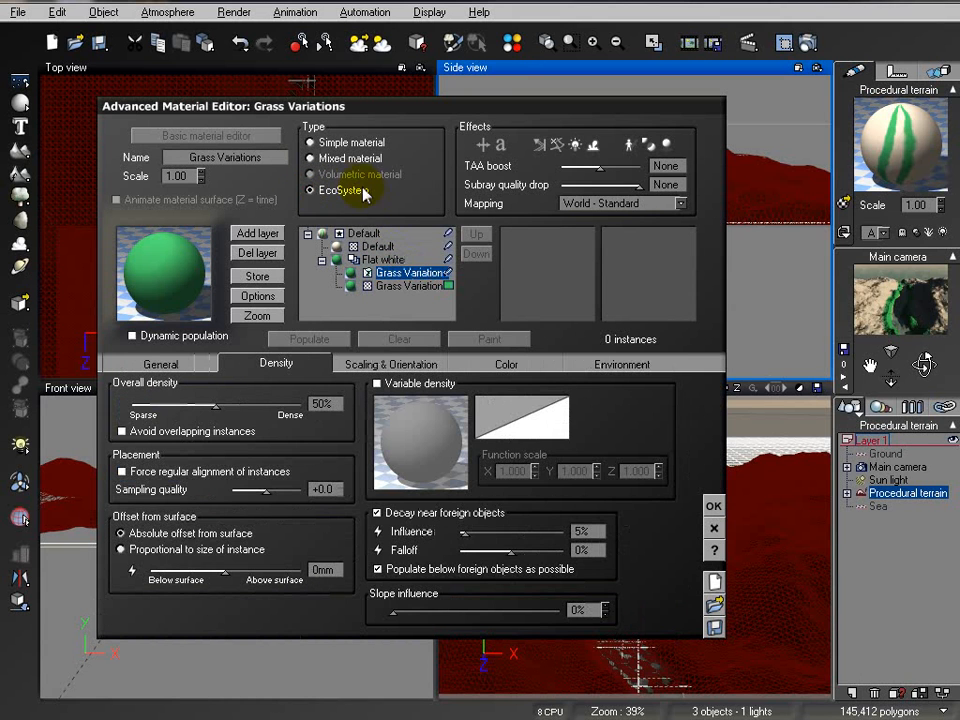
{"action": "left_click", "coordinate": [448, 285]}
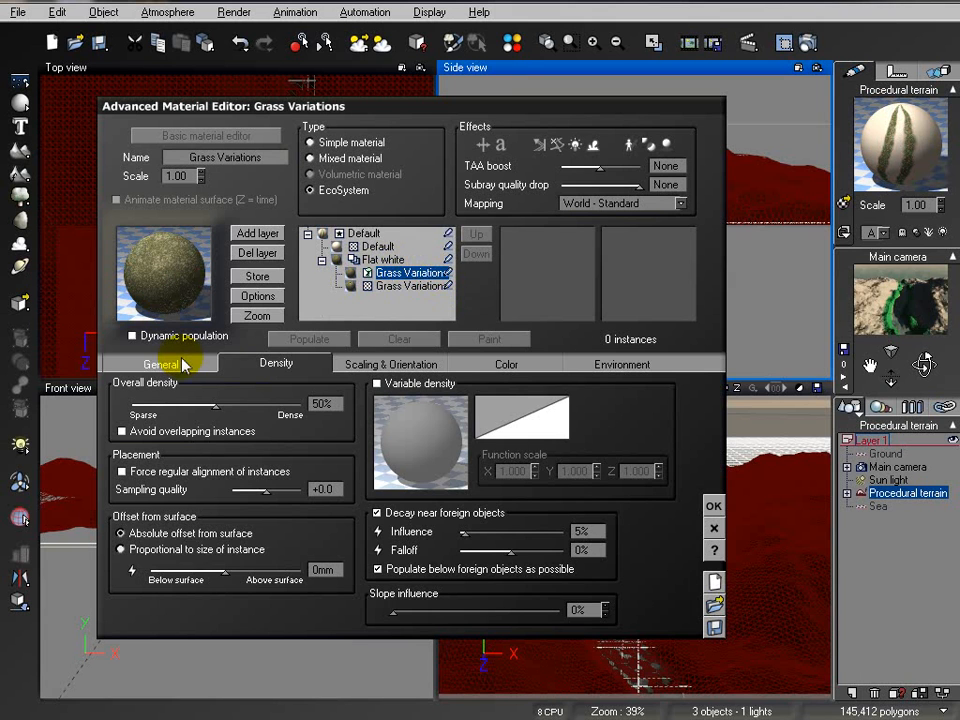
- Add the Florisia tree to the Grass Variations EcoSystem population and populate the terrain with it
{"action": "left_click", "coordinate": [182, 365]}
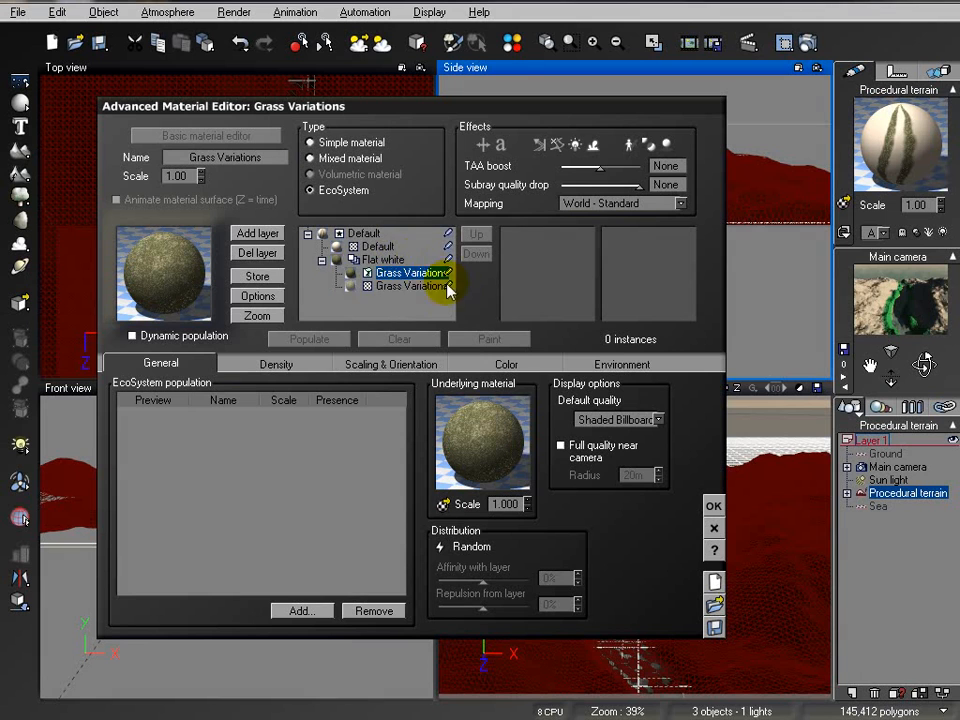
{"action": "left_click", "coordinate": [301, 612]}
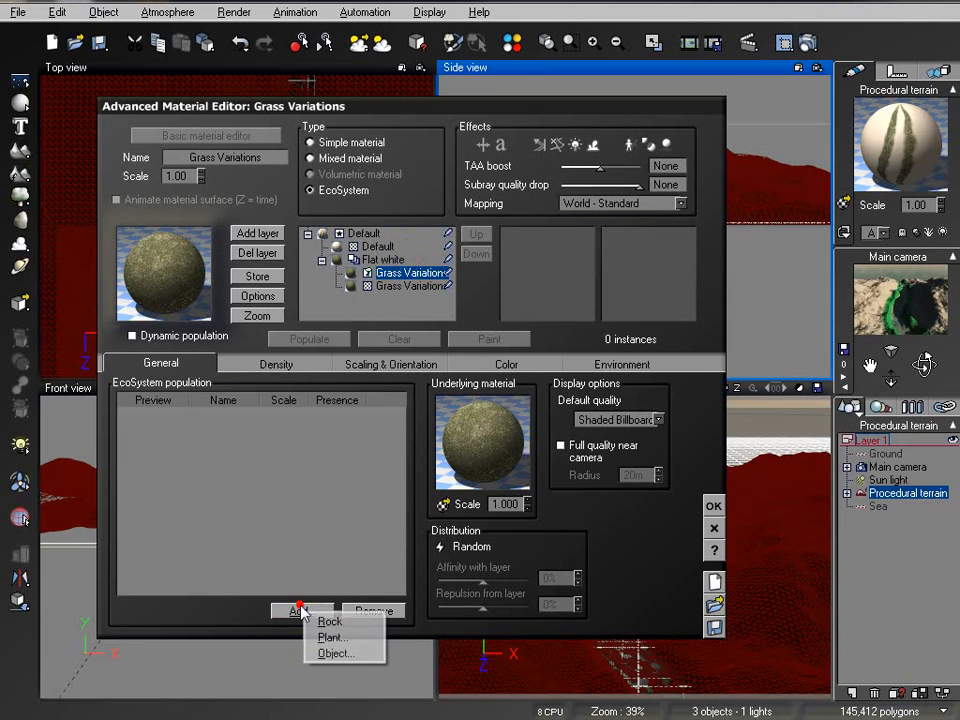
{"action": "left_click", "coordinate": [338, 640]}
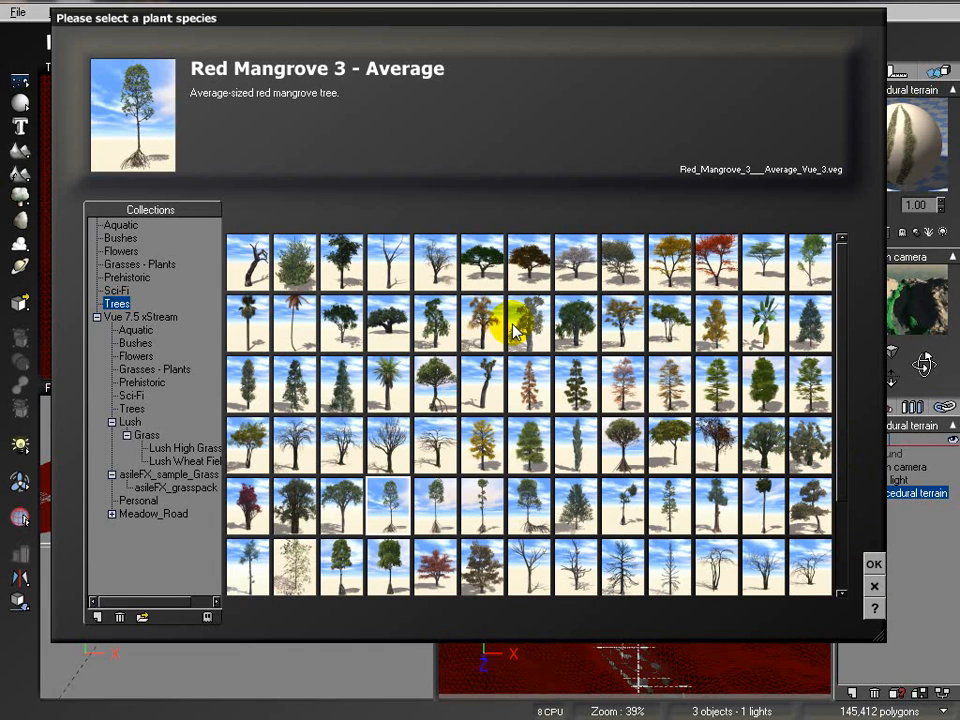
{"action": "left_click", "coordinate": [440, 374]}
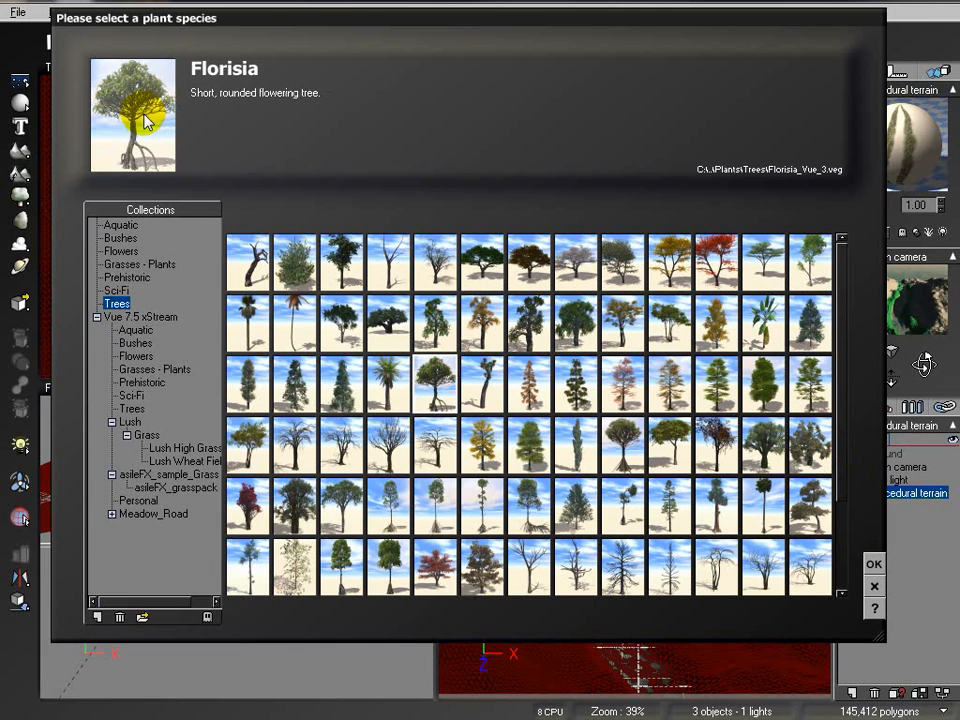
{"action": "left_click", "coordinate": [876, 563]}
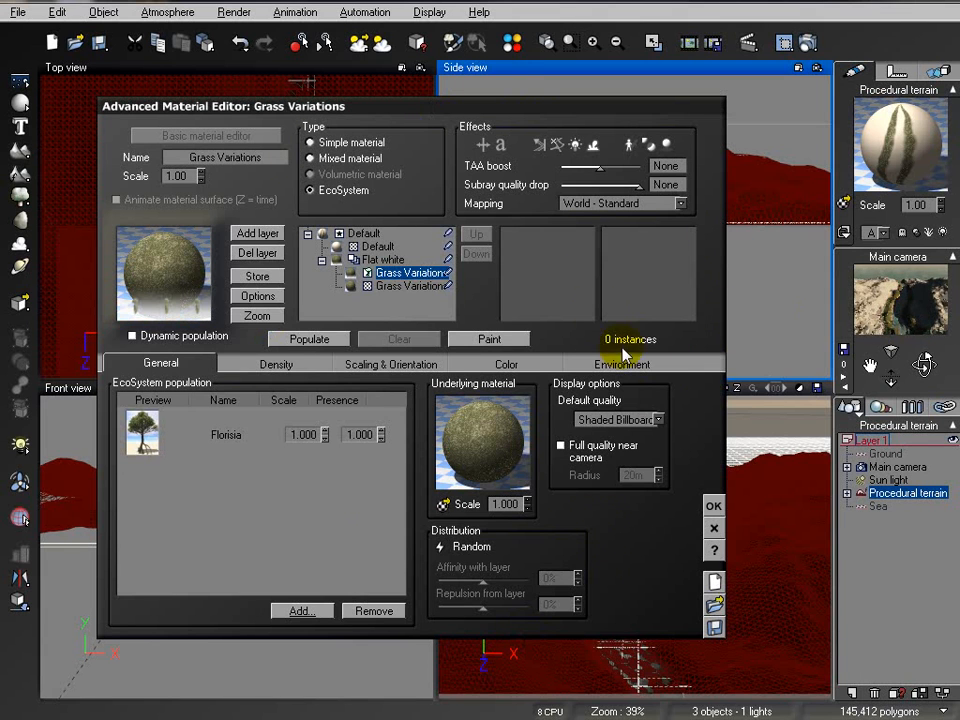
{"action": "left_click", "coordinate": [310, 341]}
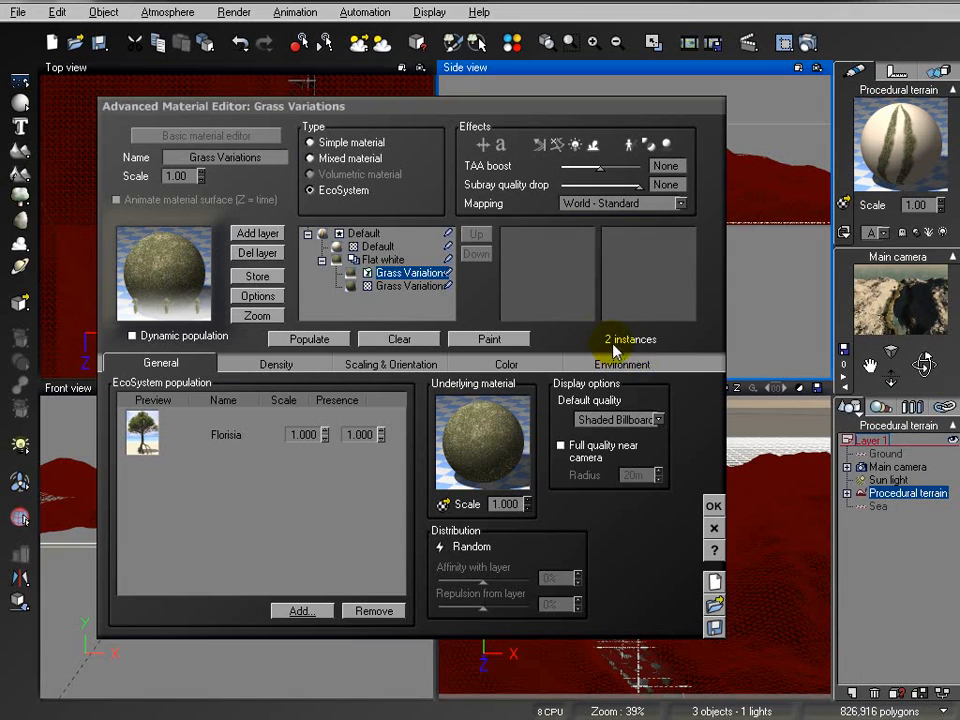
- Repopulate the EcoSystem with 95% overall density and 1% foreign-object decay influence, and render the scene to screen
{"action": "left_click", "coordinate": [280, 366]}
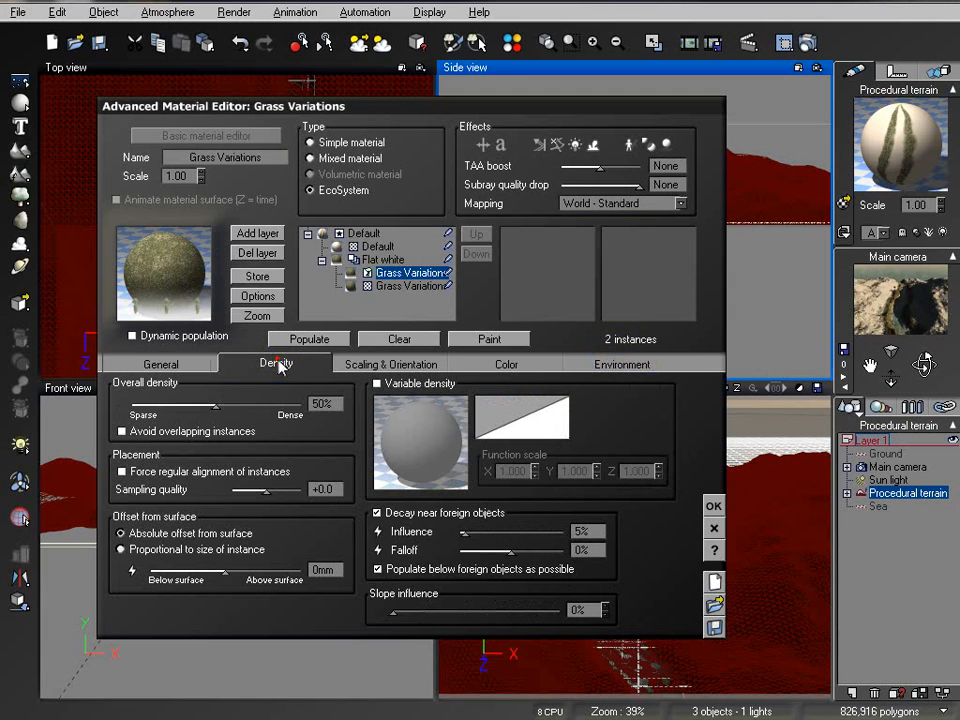
{"action": "left_click_drag", "start_coordinate": [214, 402], "coordinate": [270, 403]}
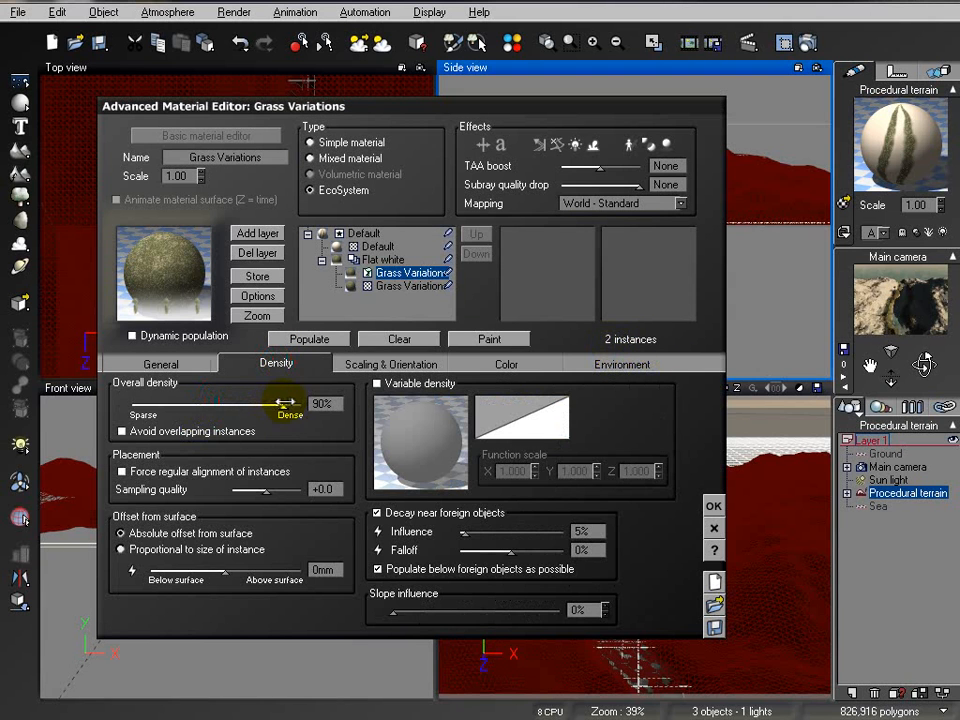
{"action": "left_click", "coordinate": [307, 338]}
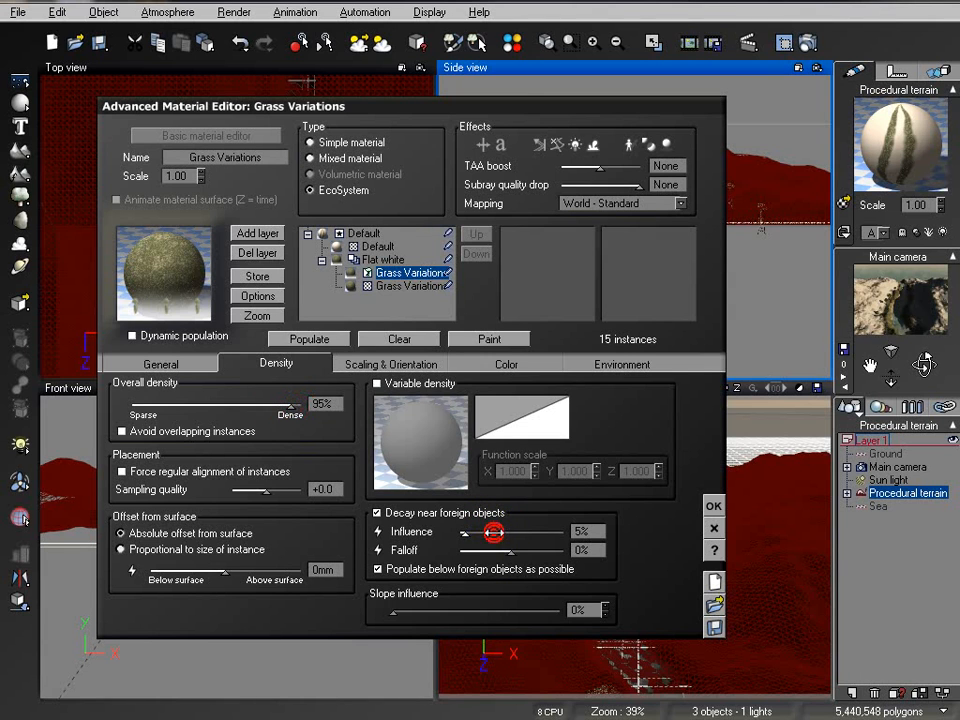
{"action": "left_click", "coordinate": [318, 340]}
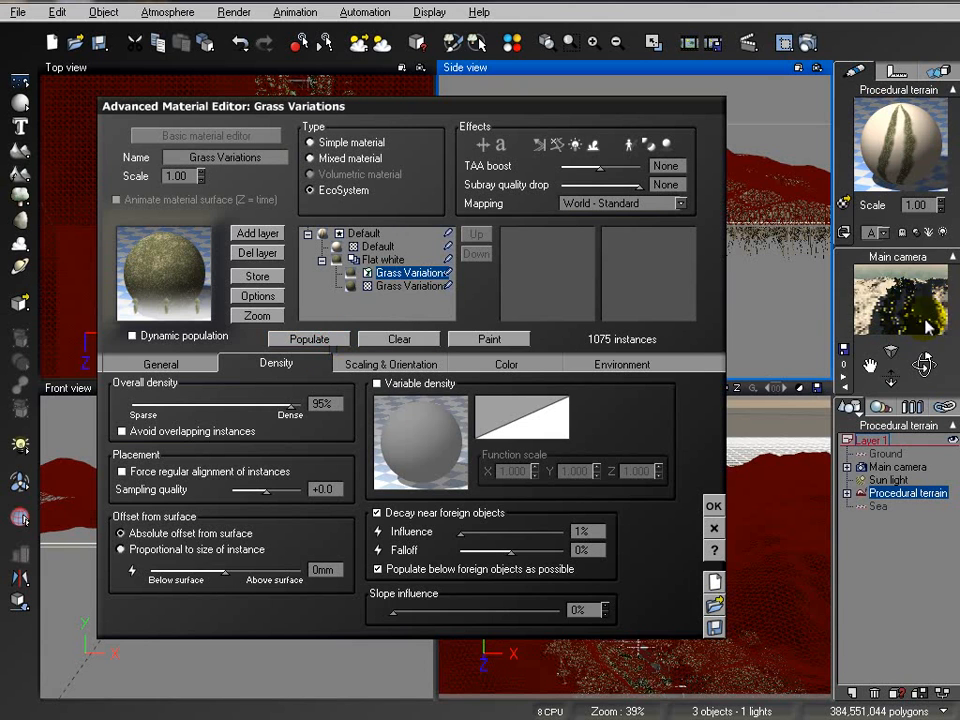
{"action": "left_click", "coordinate": [811, 44]}
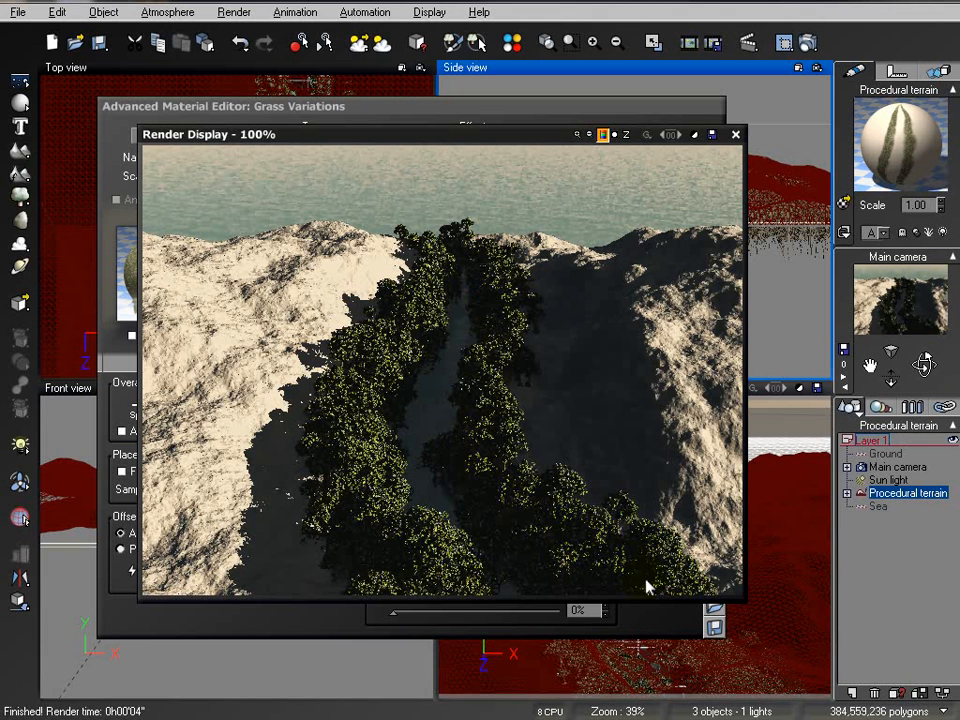
{"action": "left_click", "coordinate": [735, 134]}
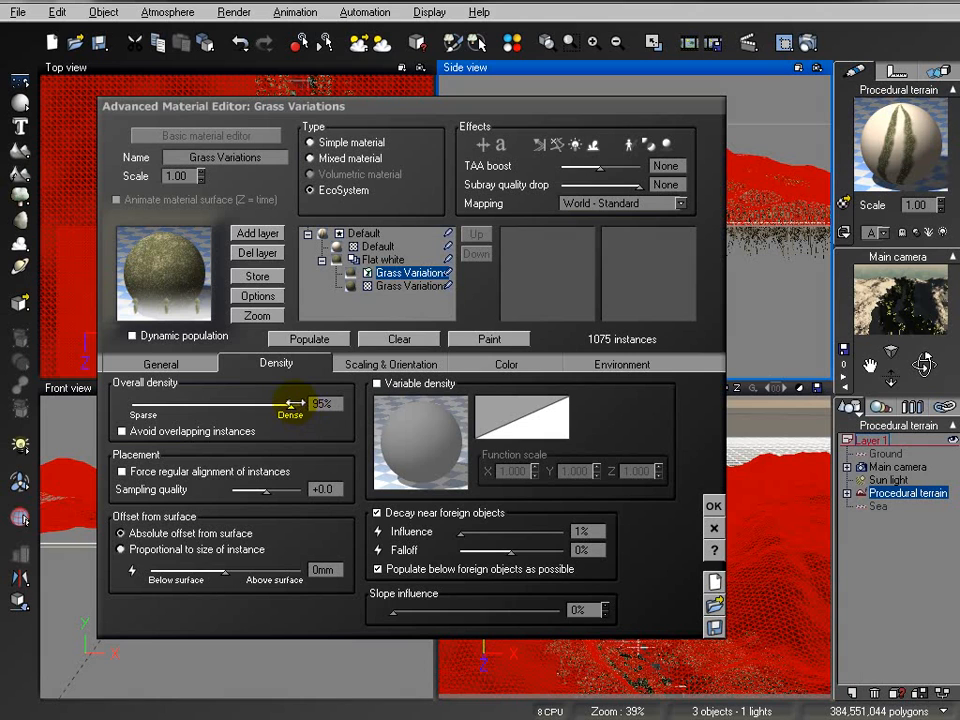
- Thin the trees with 93% overall density and 3% foreign-object decay influence, repopulate, and render the scene to screen
{"action": "left_click_drag", "start_coordinate": [291, 403], "coordinate": [289, 403]}
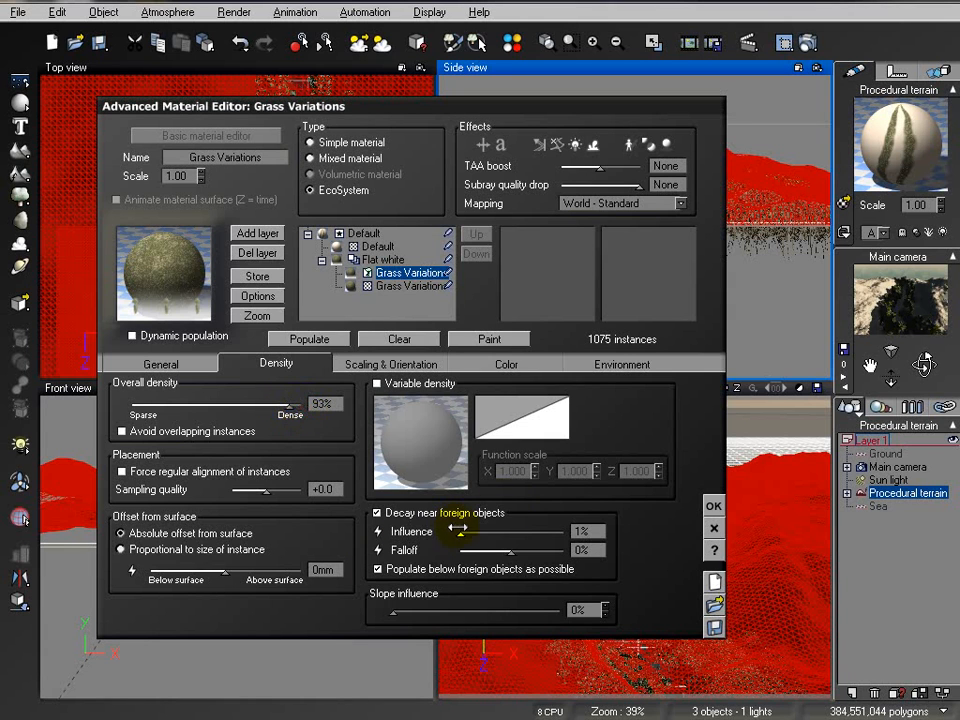
{"action": "left_click", "coordinate": [330, 339]}
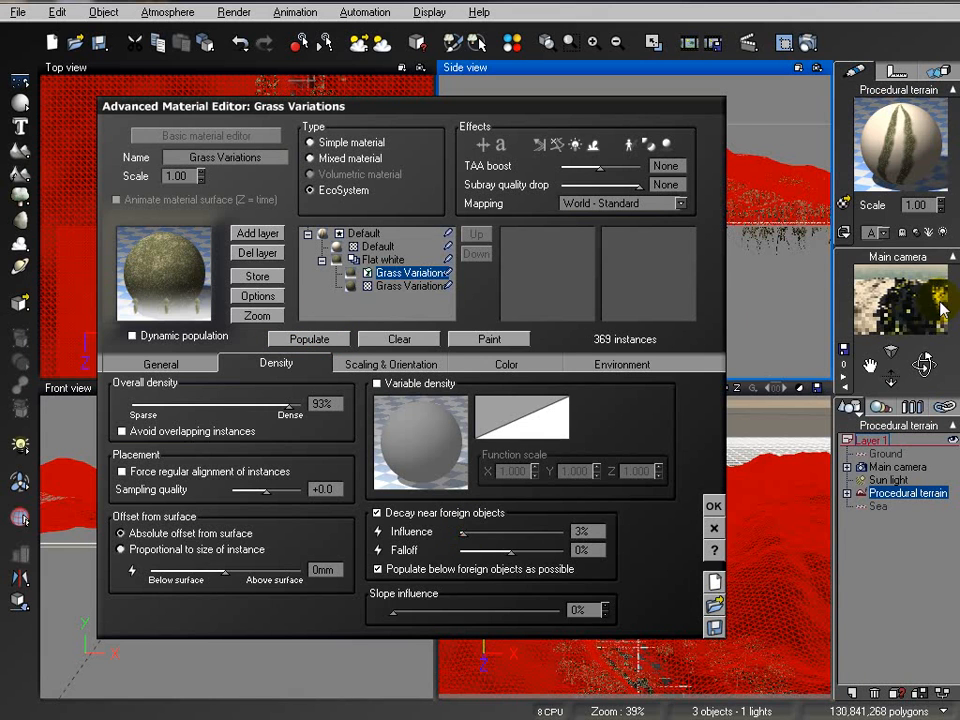
{"action": "left_click", "coordinate": [806, 43]}
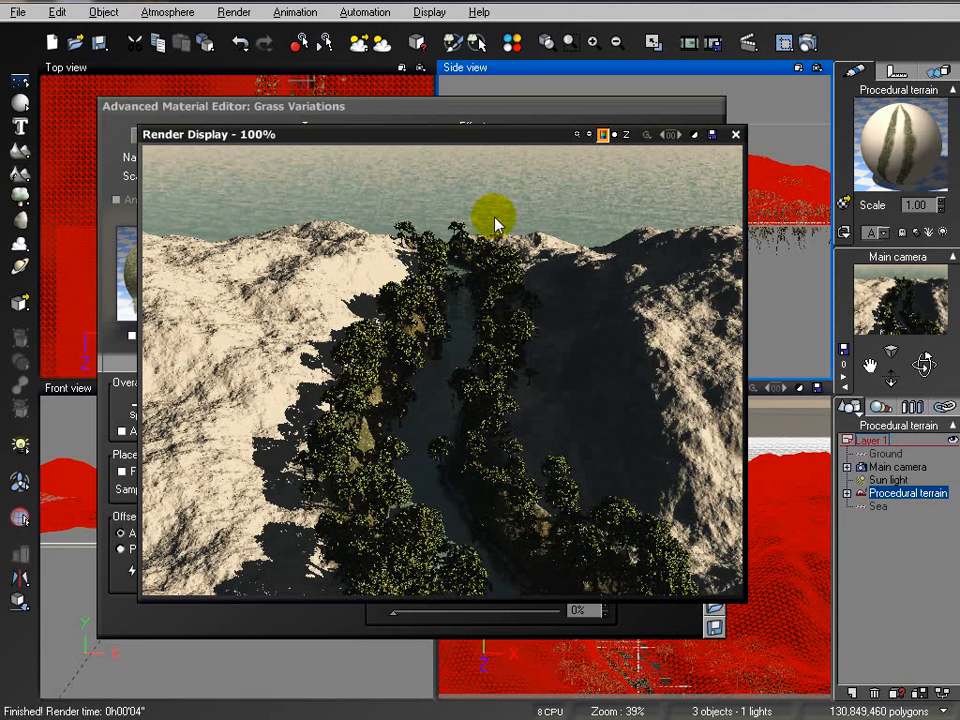
{"action": "left_click", "coordinate": [735, 135]}
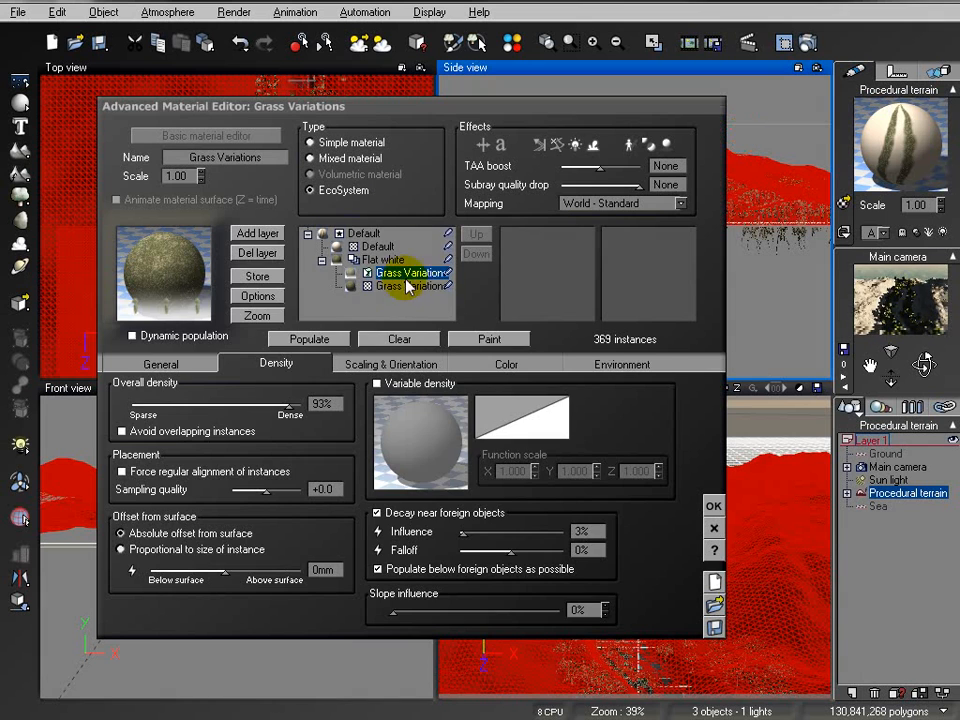
- Try to add the Soft Dunes material as a layer above the simple Grass Variations layer
{"action": "left_click", "coordinate": [430, 286]}
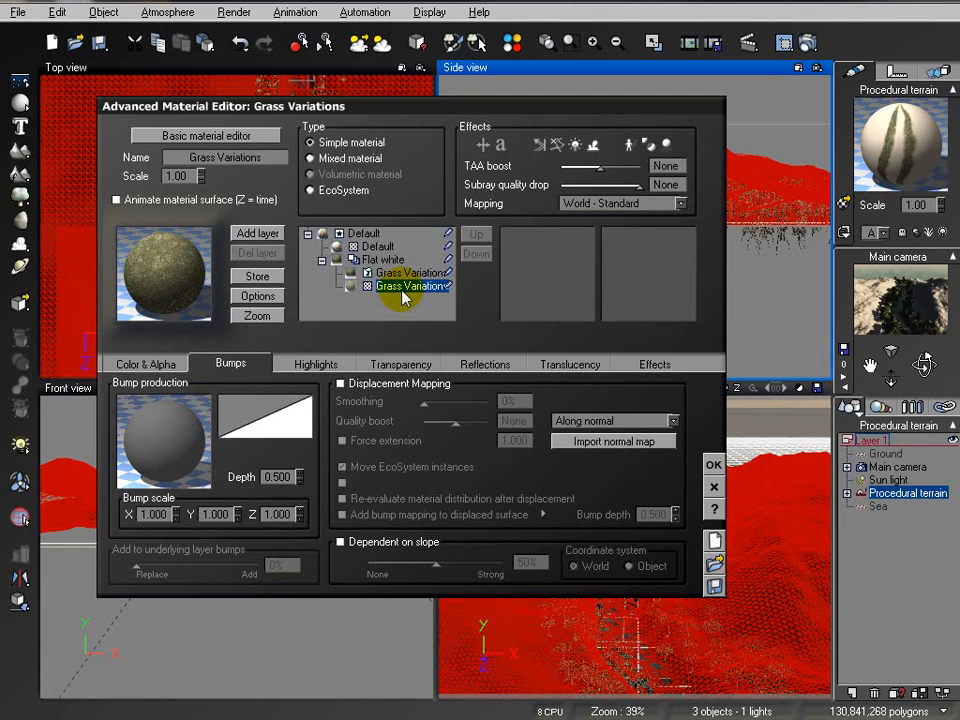
{"action": "left_click", "coordinate": [257, 234]}
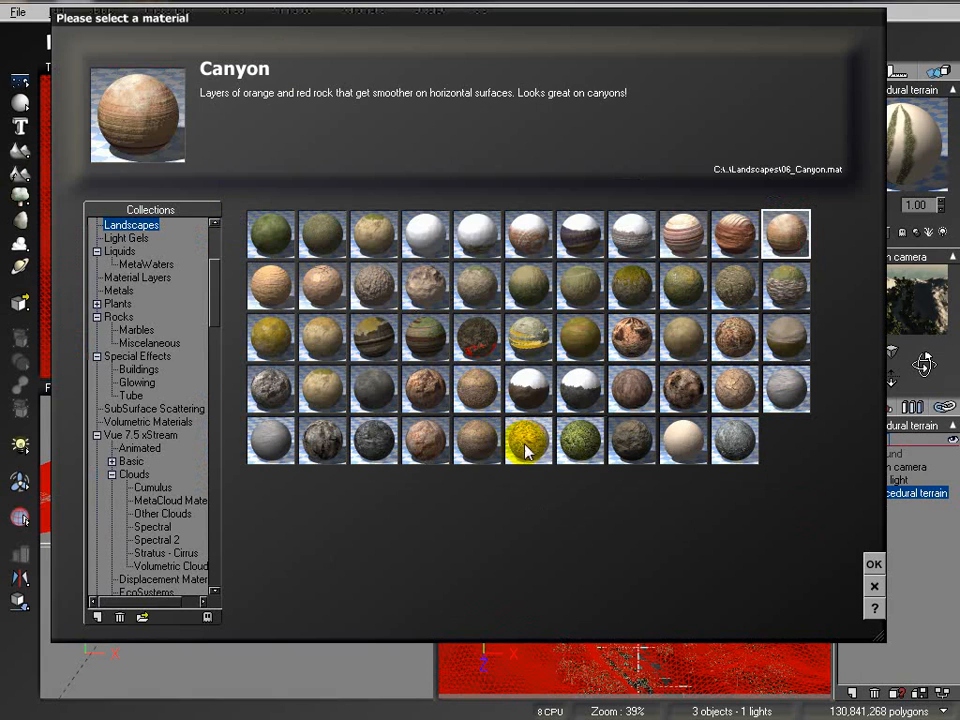
{"action": "left_click", "coordinate": [681, 440]}
{"action": "left_click", "coordinate": [873, 563]}
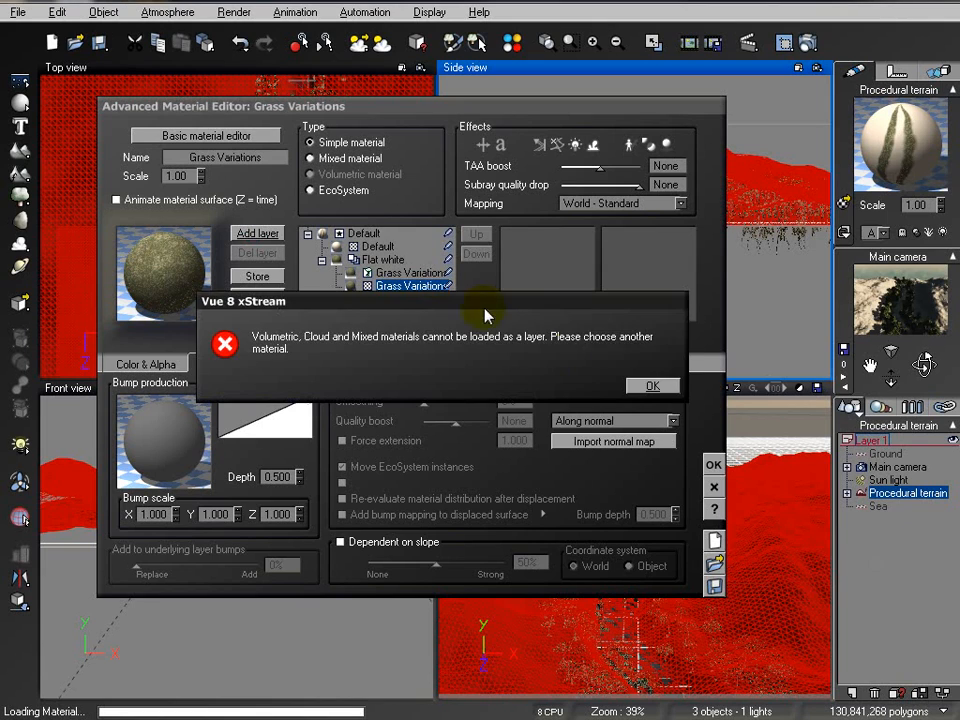
{"action": "left_click", "coordinate": [653, 390]}
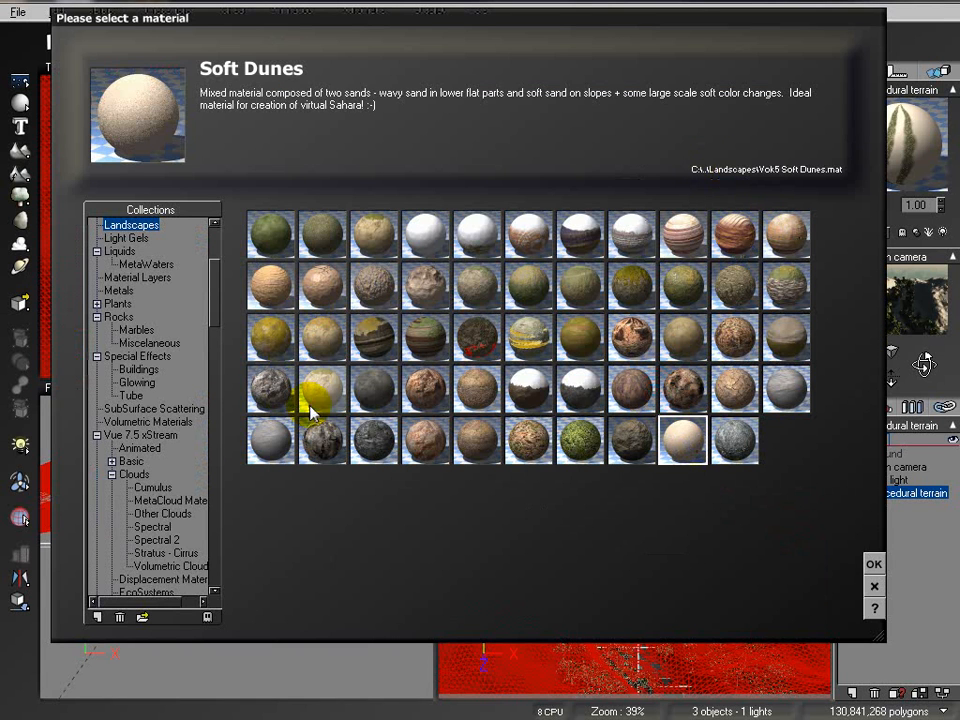
- Add the Mossy rock 2 material from the Rocks collection as a layer above the simple Grass Variations layer
{"action": "left_click", "coordinate": [116, 317]}
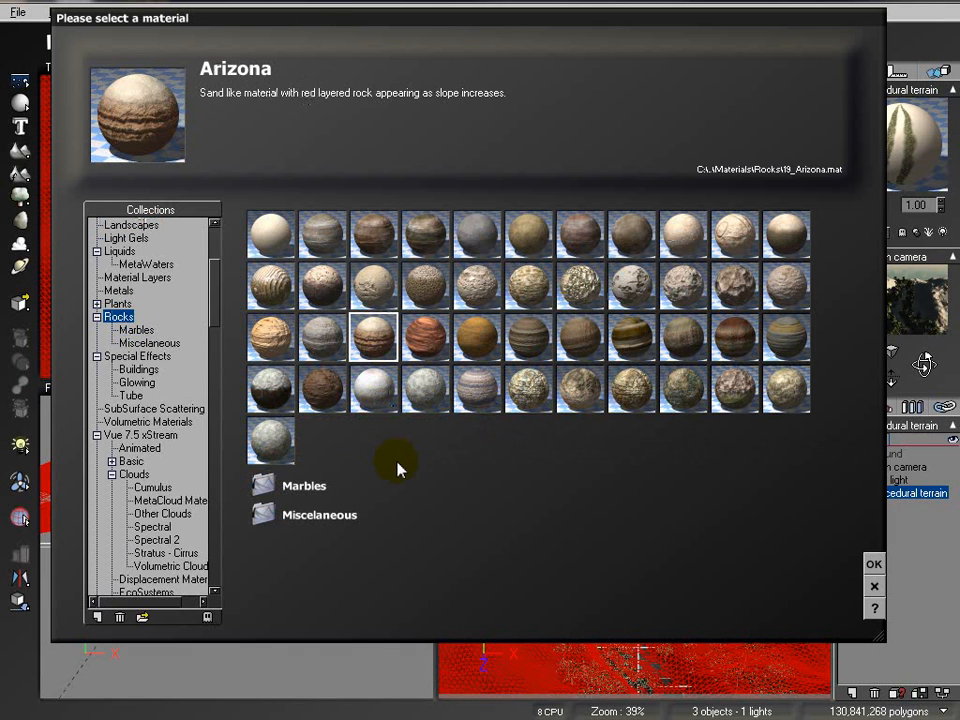
{"action": "left_click", "coordinate": [791, 406]}
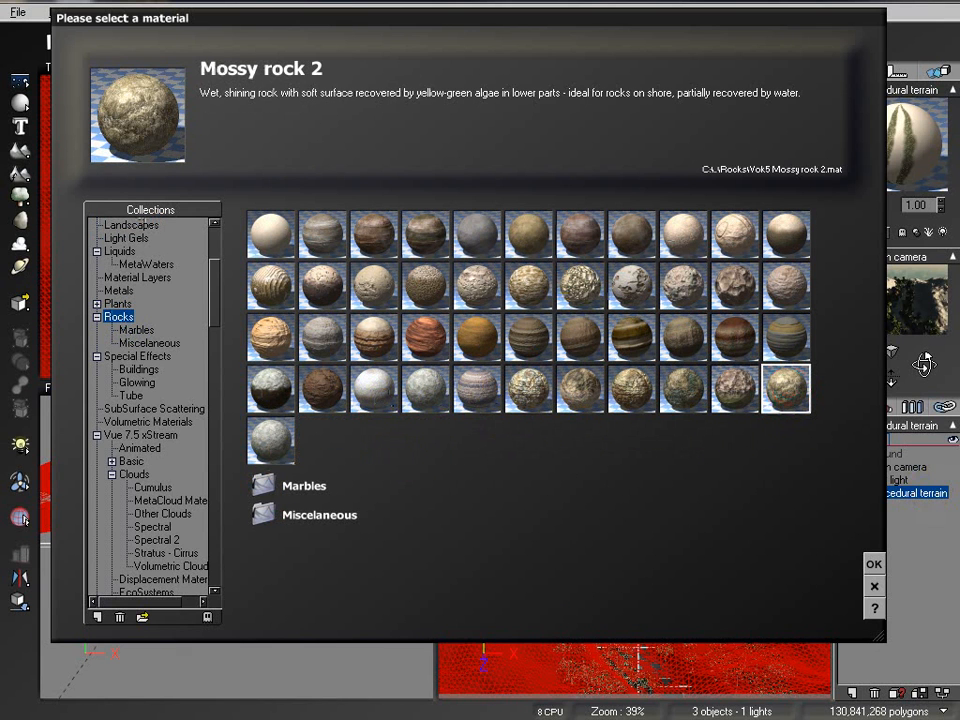
{"action": "left_click", "coordinate": [874, 564]}
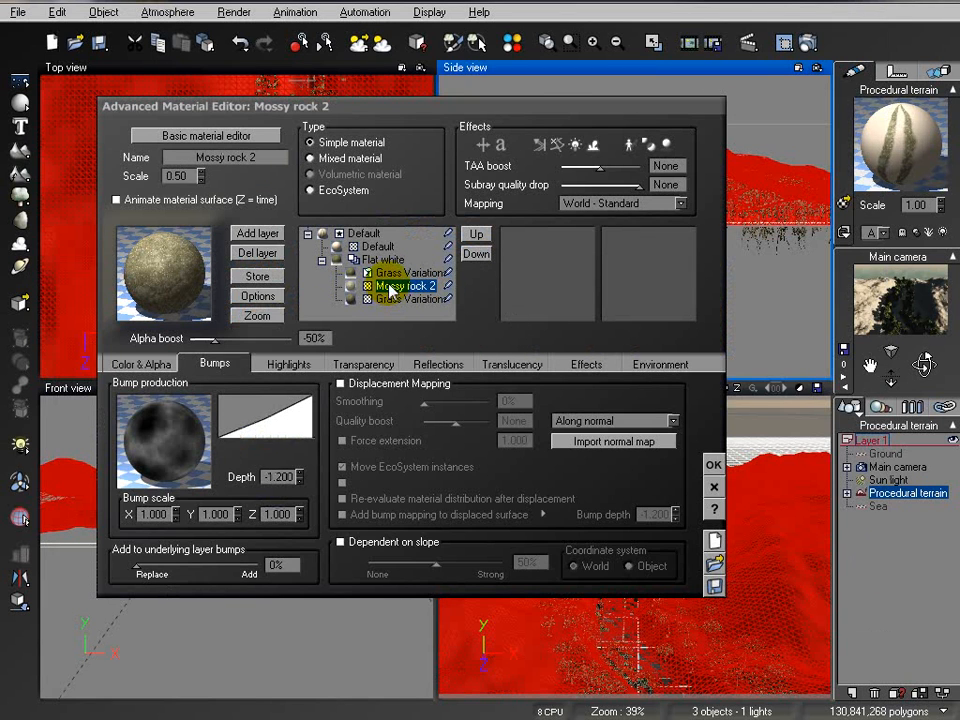
- Limit Mossy rock 2 to altitude 0.64 and slope 0.63, with 13% top fuzziness, +37% alpha boost and bumps added 100% to the underlying layer
{"action": "left_click", "coordinate": [685, 368]}
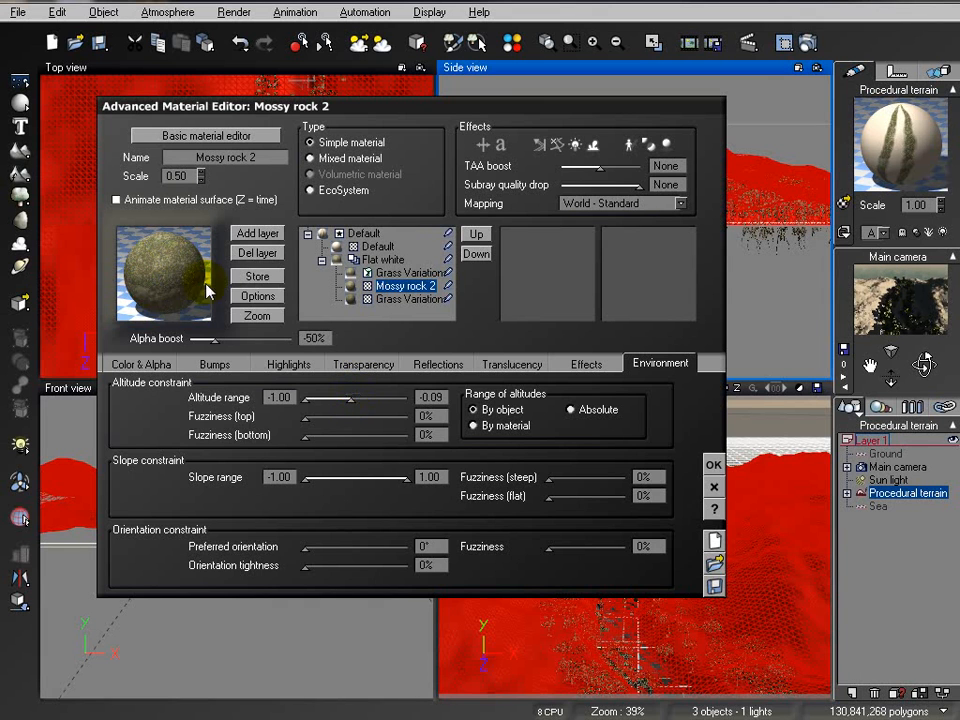
{"action": "left_click_drag", "start_coordinate": [353, 397], "coordinate": [366, 398]}
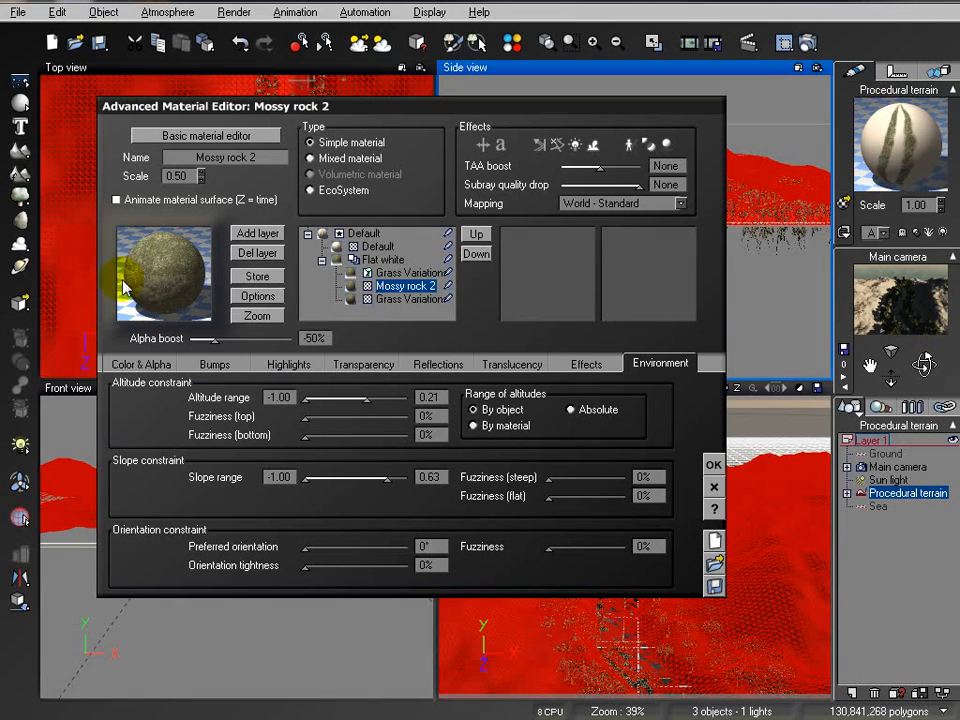
{"action": "left_click_drag", "start_coordinate": [370, 397], "coordinate": [388, 398]}
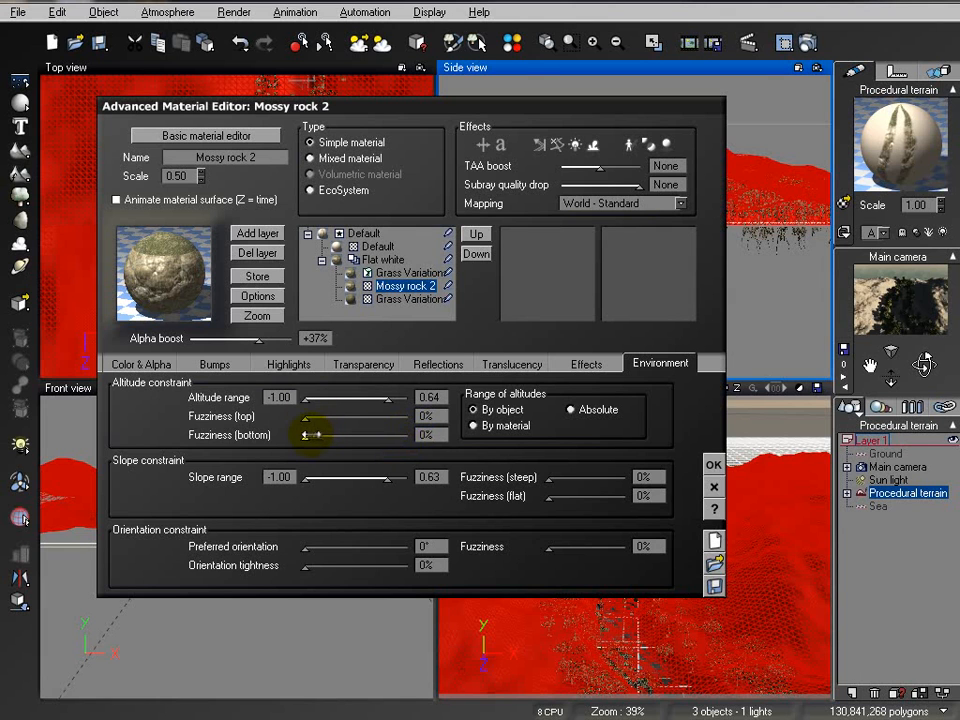
{"action": "left_click_drag", "start_coordinate": [322, 416], "coordinate": [323, 416]}
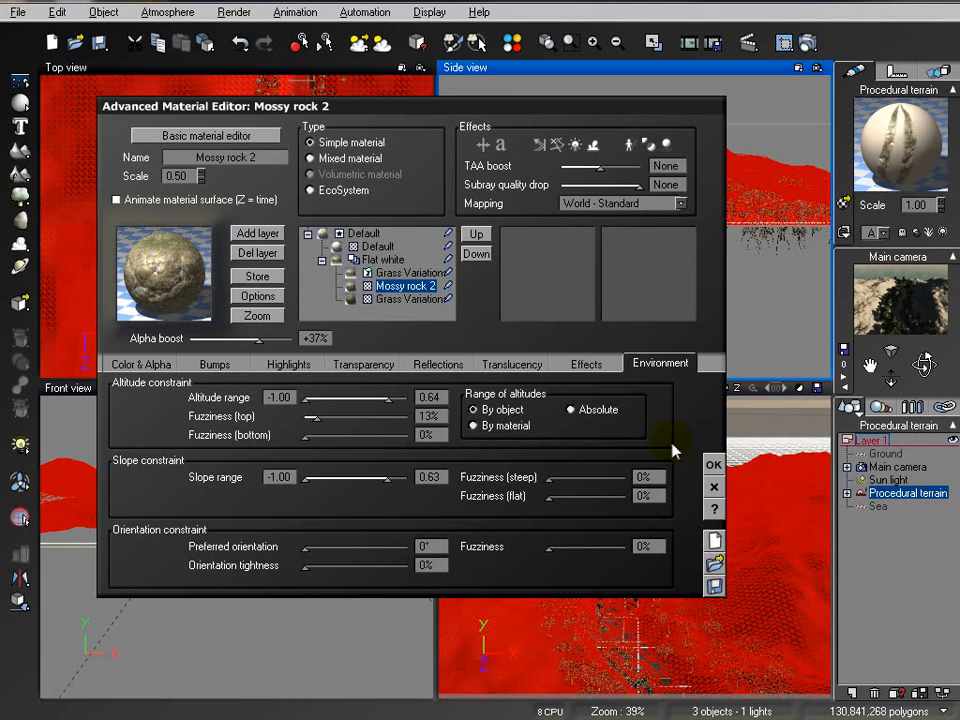
{"action": "left_click", "coordinate": [220, 365]}
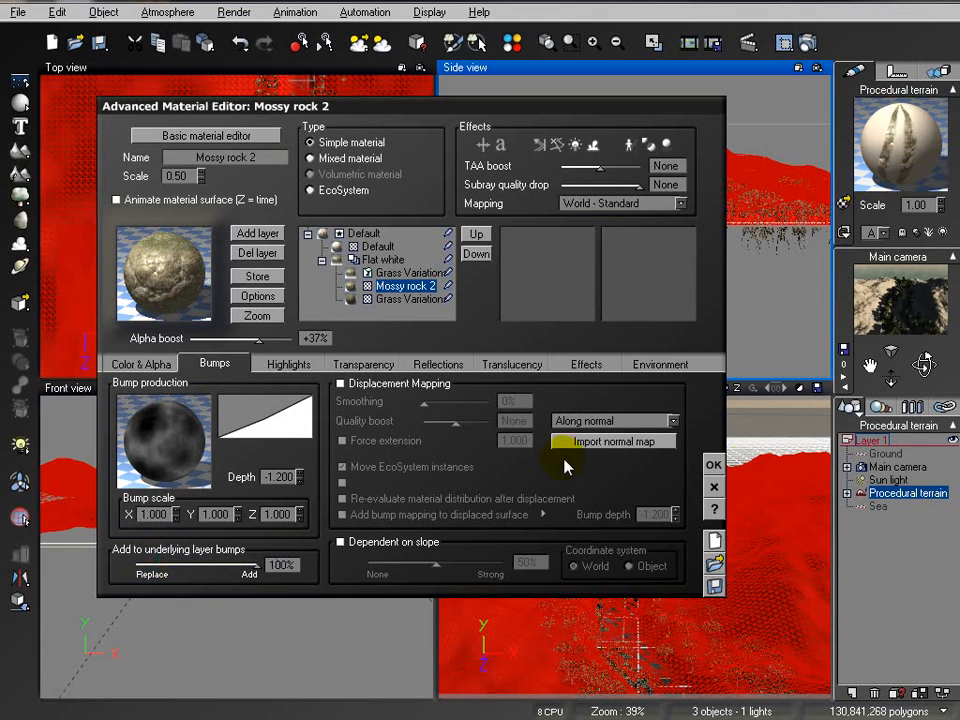
- Replace the Default sub-material of the terrain's mixed material with the Grass material from the Landscapes collection
{"action": "left_click", "coordinate": [378, 246]}
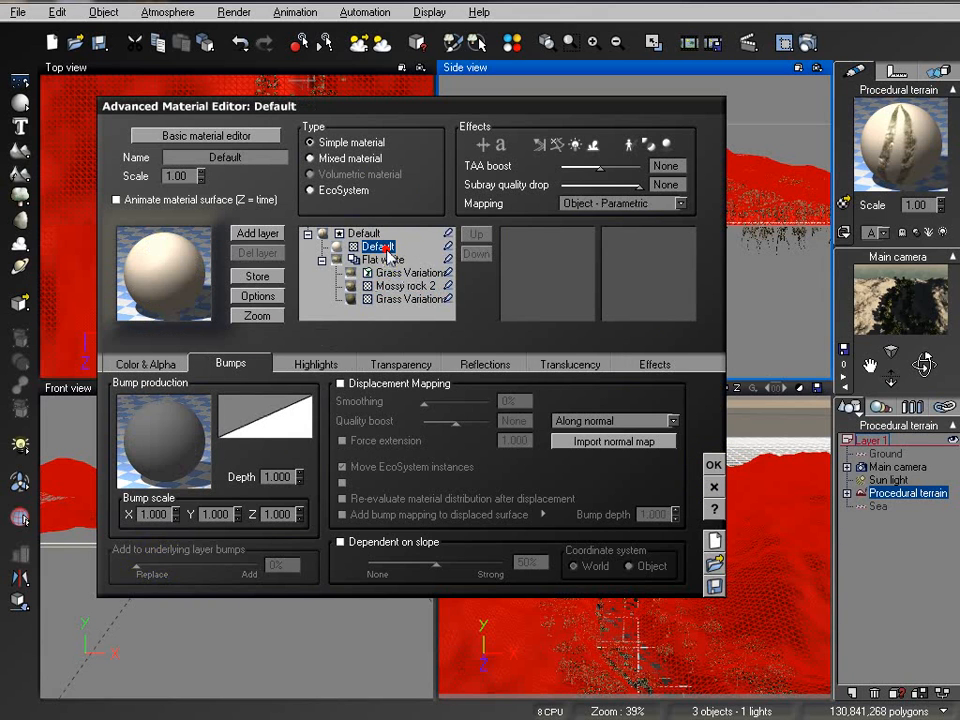
{"action": "left_click", "coordinate": [180, 242]}
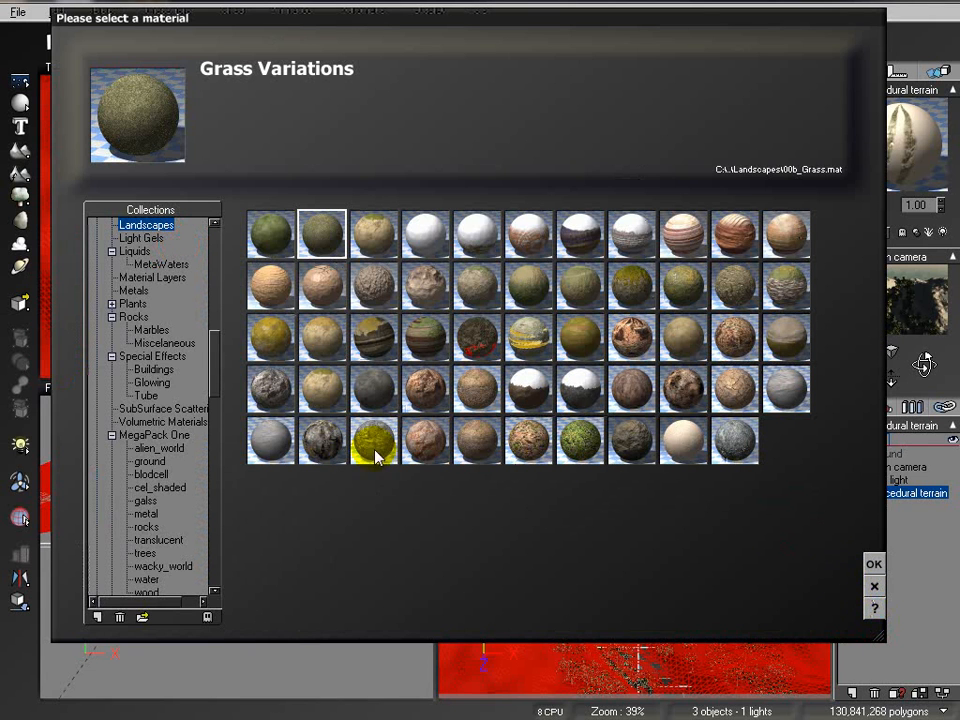
{"action": "left_click", "coordinate": [272, 232]}
{"action": "left_click", "coordinate": [873, 568]}
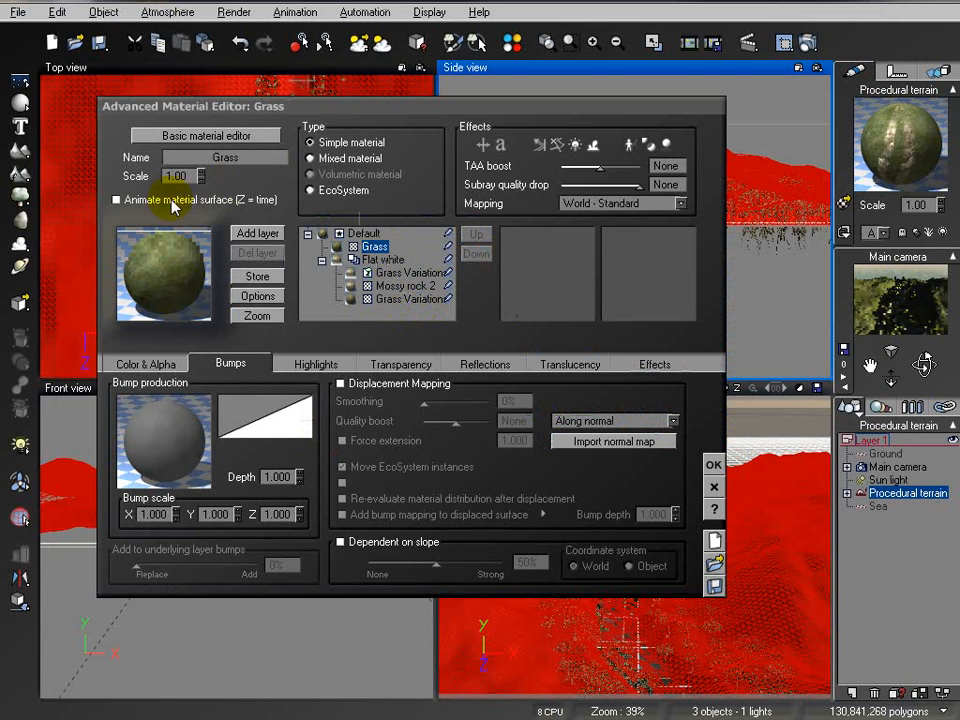
- Add a Mossy rock 2 layer above Grass, starting at altitude 0.20 with 32% bottom fuzziness and +39% alpha boost
{"action": "left_click", "coordinate": [270, 235]}
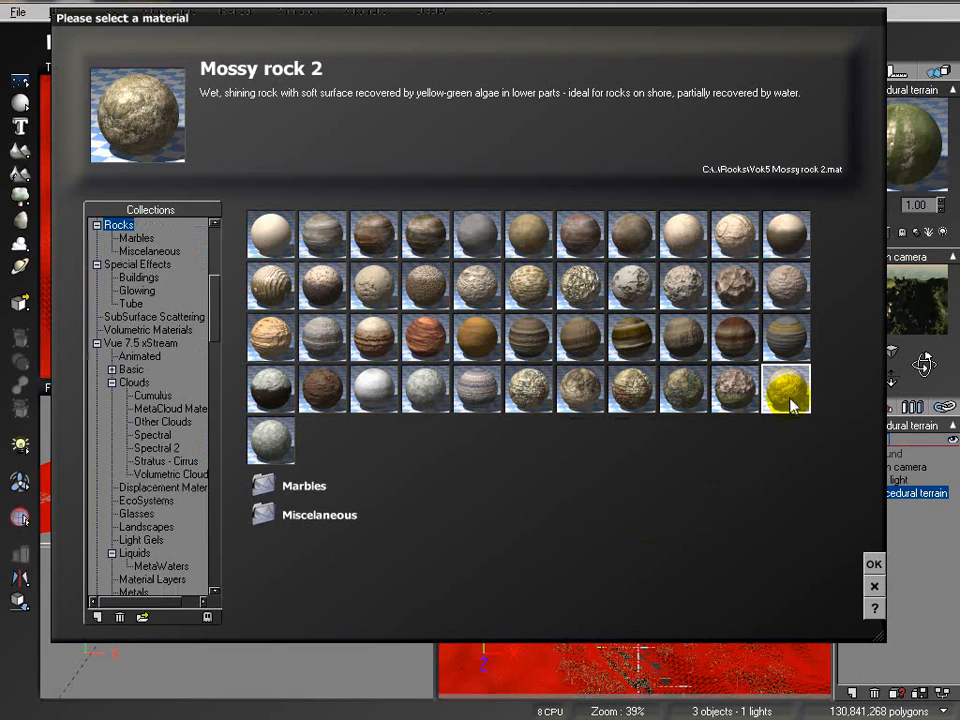
{"action": "left_click", "coordinate": [870, 564]}
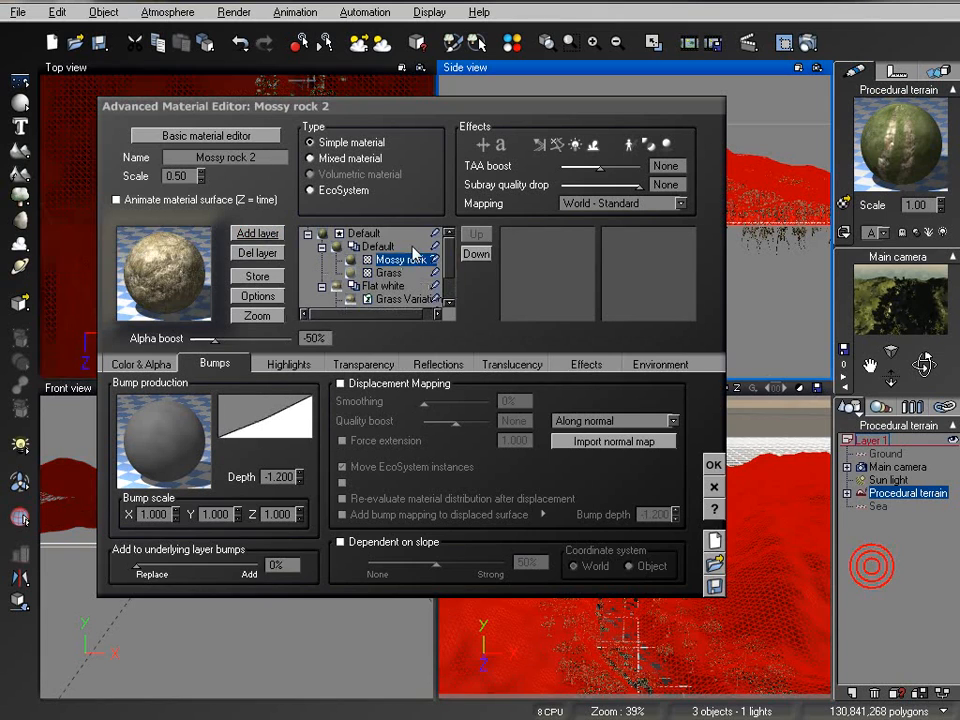
{"action": "left_click", "coordinate": [657, 368]}
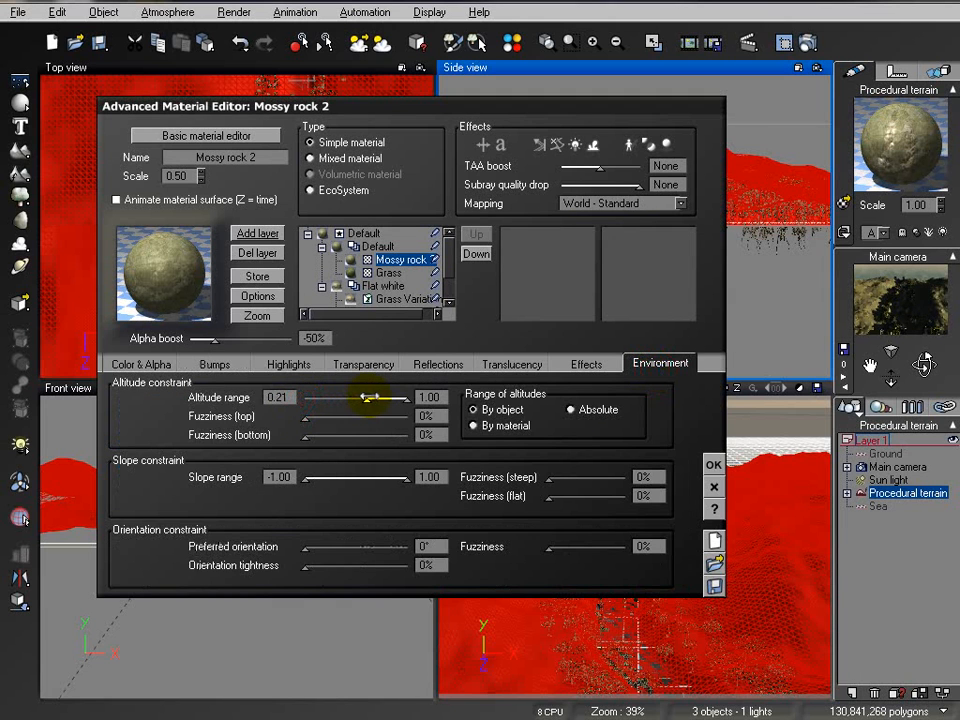
{"action": "left_click_drag", "start_coordinate": [369, 397], "coordinate": [368, 398]}
{"action": "left_click_drag", "start_coordinate": [311, 436], "coordinate": [343, 438]}
{"action": "left_click_drag", "start_coordinate": [218, 340], "coordinate": [258, 340]}
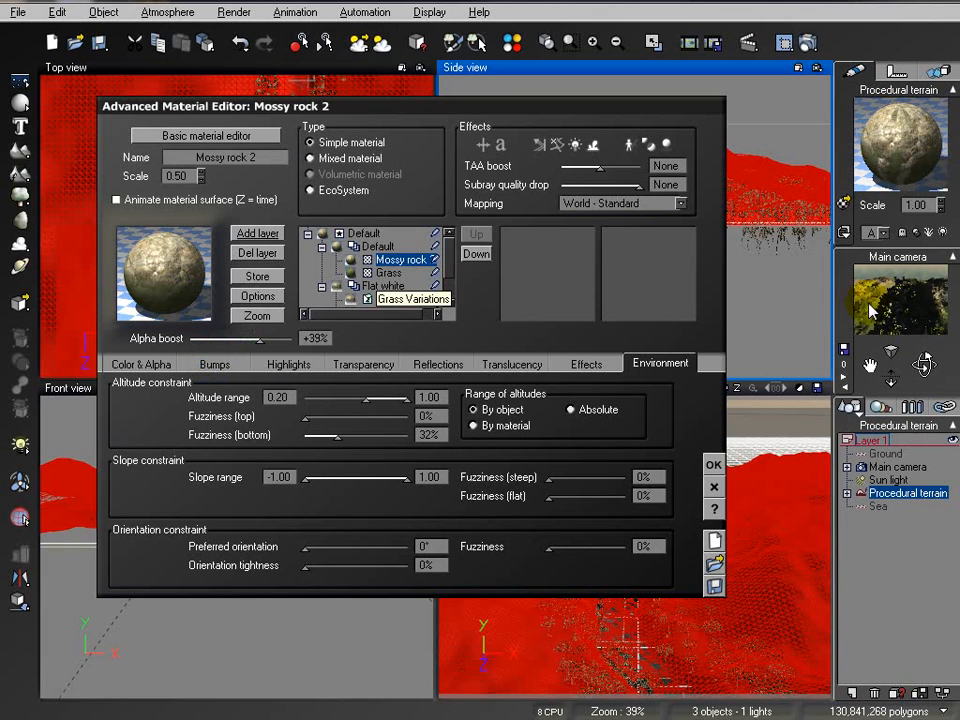
- Convert the Grass layer beneath Mossy rock 2 into an EcoSystem and add Long Grass from the Grasses - Plants collection
{"action": "left_click", "coordinate": [394, 274]}
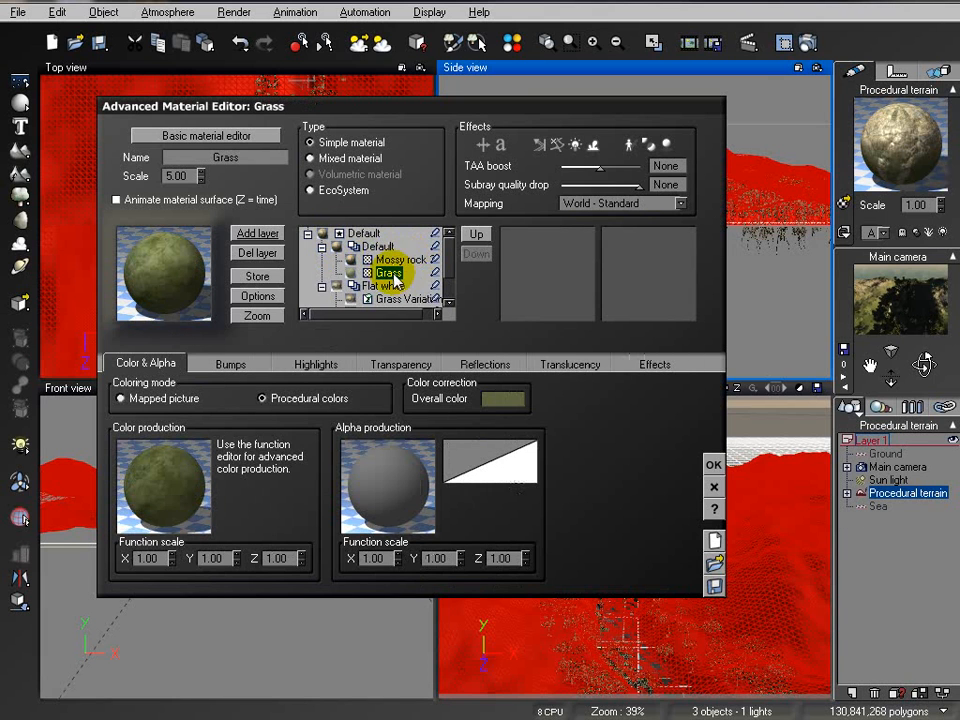
{"action": "left_click", "coordinate": [343, 192]}
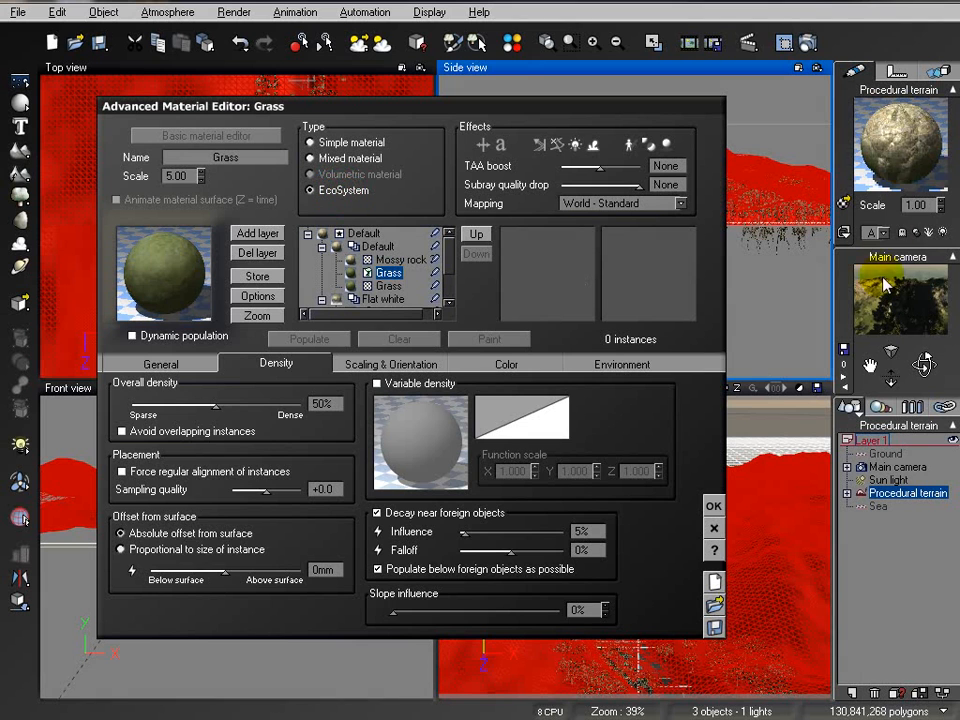
{"action": "left_click", "coordinate": [188, 366]}
{"action": "left_click", "coordinate": [300, 610]}
{"action": "left_click", "coordinate": [334, 634]}
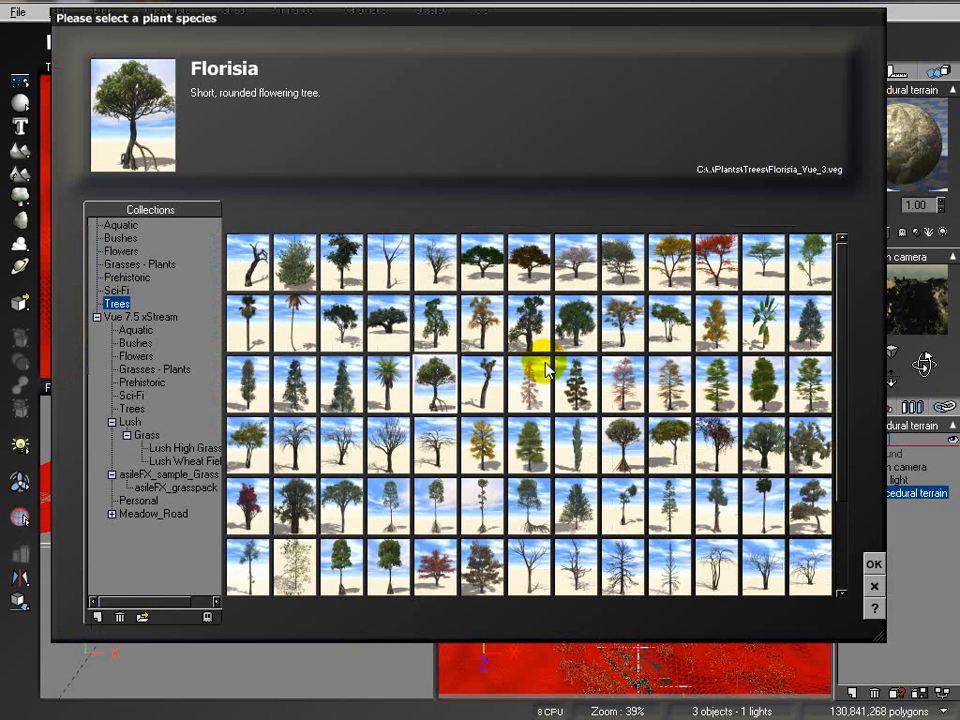
{"action": "left_click", "coordinate": [128, 265]}
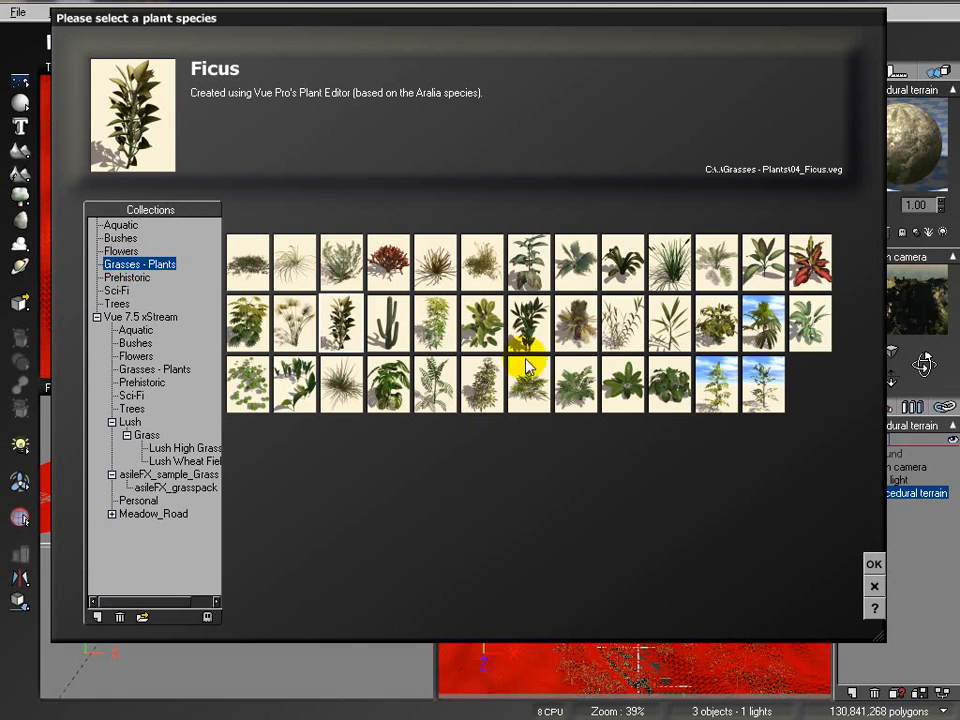
{"action": "left_click", "coordinate": [352, 385]}
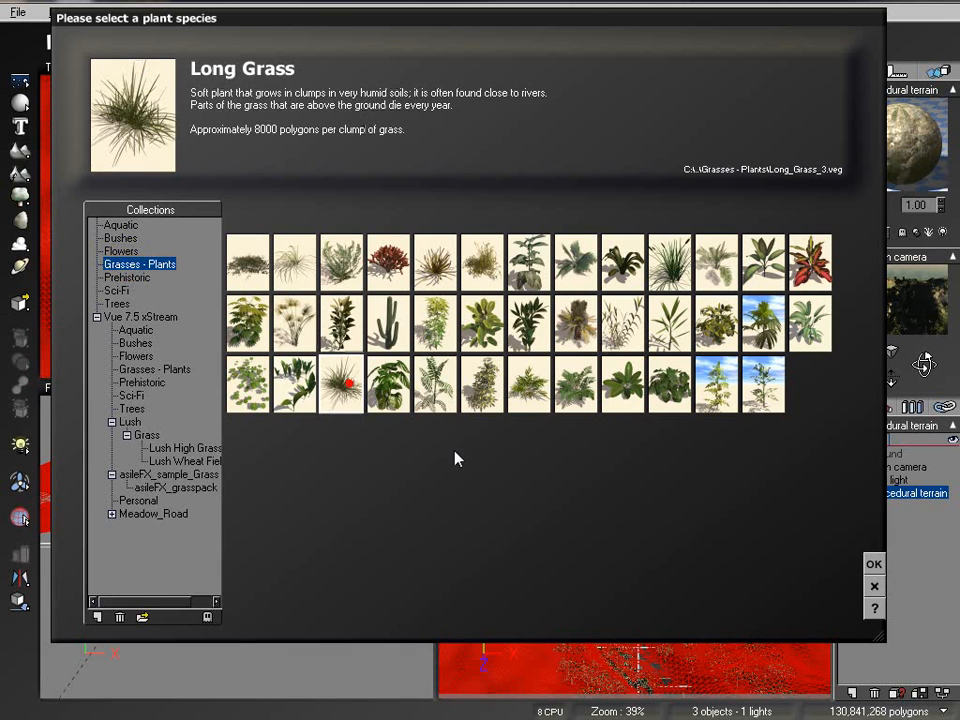
{"action": "left_click", "coordinate": [872, 564]}
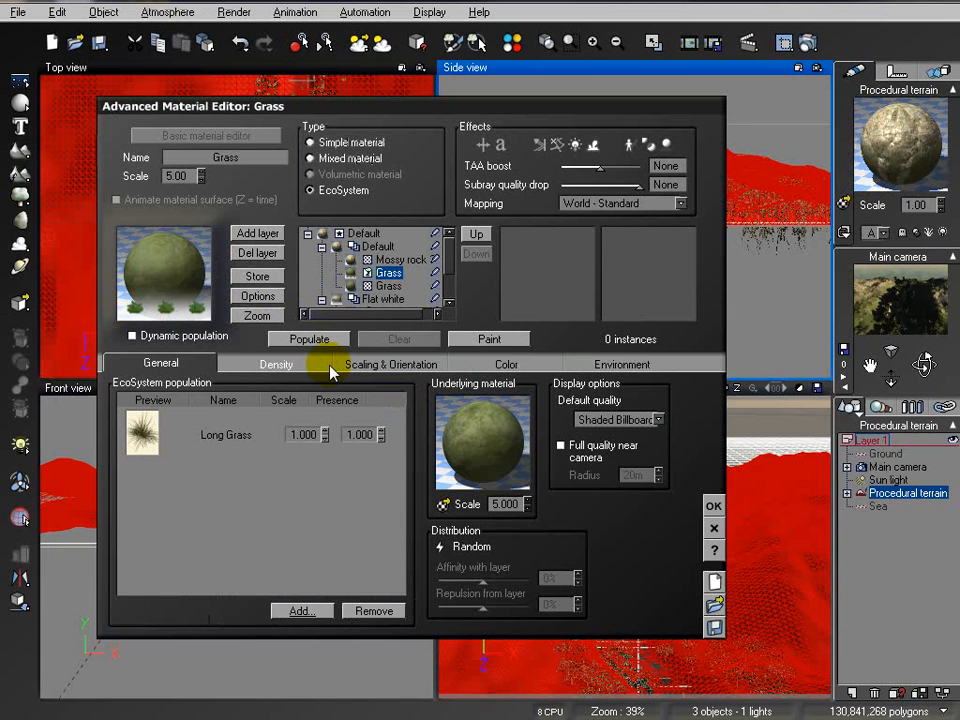
- Populate the terrain with Long Grass, raise the overall density to 93% and repopulate
{"action": "left_click", "coordinate": [302, 341]}
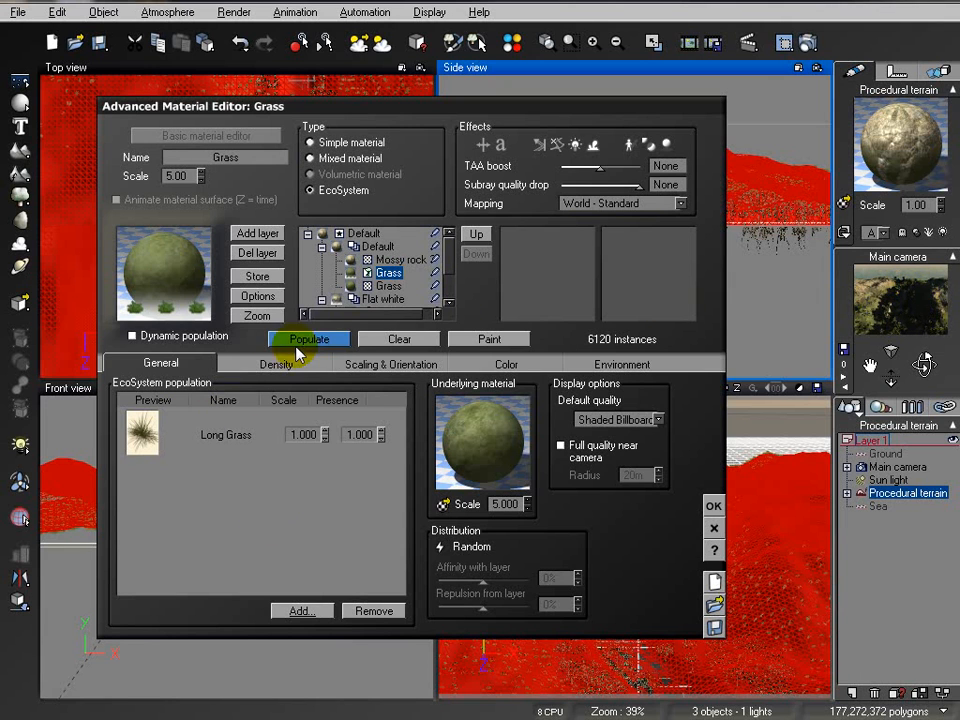
{"action": "left_click", "coordinate": [263, 364]}
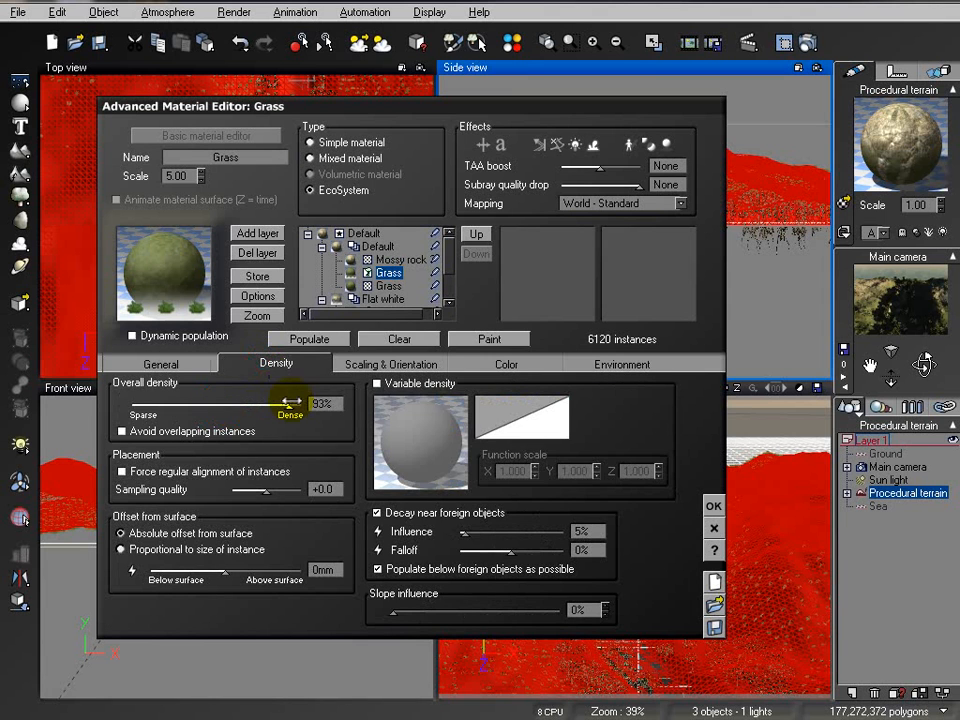
{"action": "left_click", "coordinate": [303, 341]}
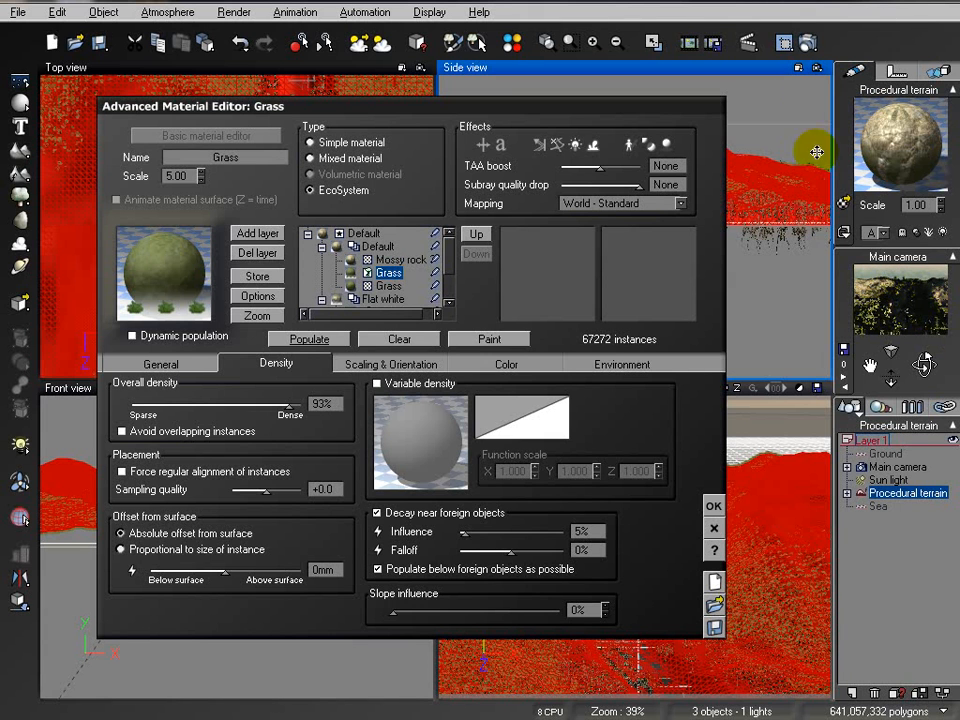
- Render the scene to check the grass coverage, close the render and accept the terrain's material changes
{"action": "left_click", "coordinate": [810, 43]}
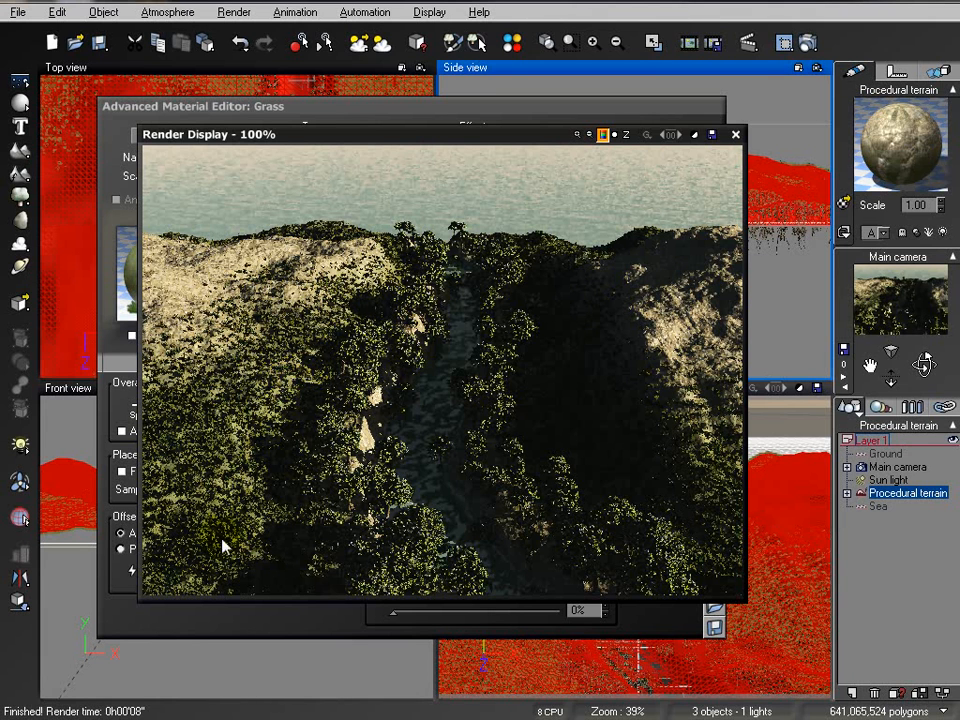
{"action": "left_click", "coordinate": [736, 134]}
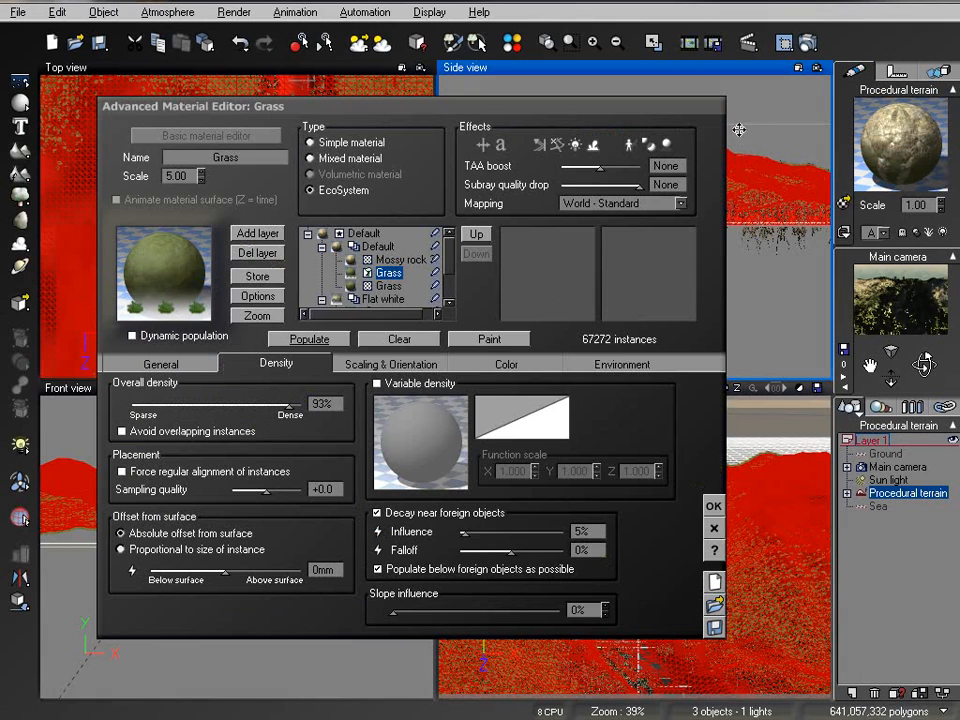
{"action": "left_click", "coordinate": [715, 507]}
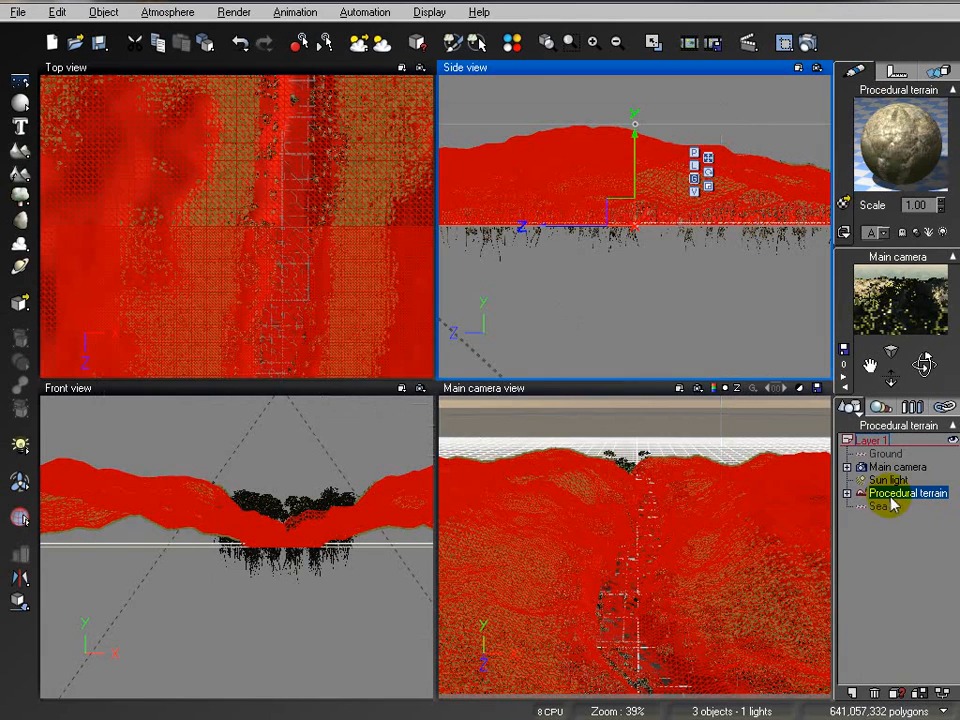
- Raise the Sea plane slightly to lift the water level in the river channel
{"action": "left_click", "coordinate": [880, 507]}
{"action": "right_click_drag", "start_coordinate": [684, 250], "coordinate": [828, 334]}
{"action": "scroll", "coordinate": [586, 229], "scroll_direction": "up", "scroll_amount": 2}
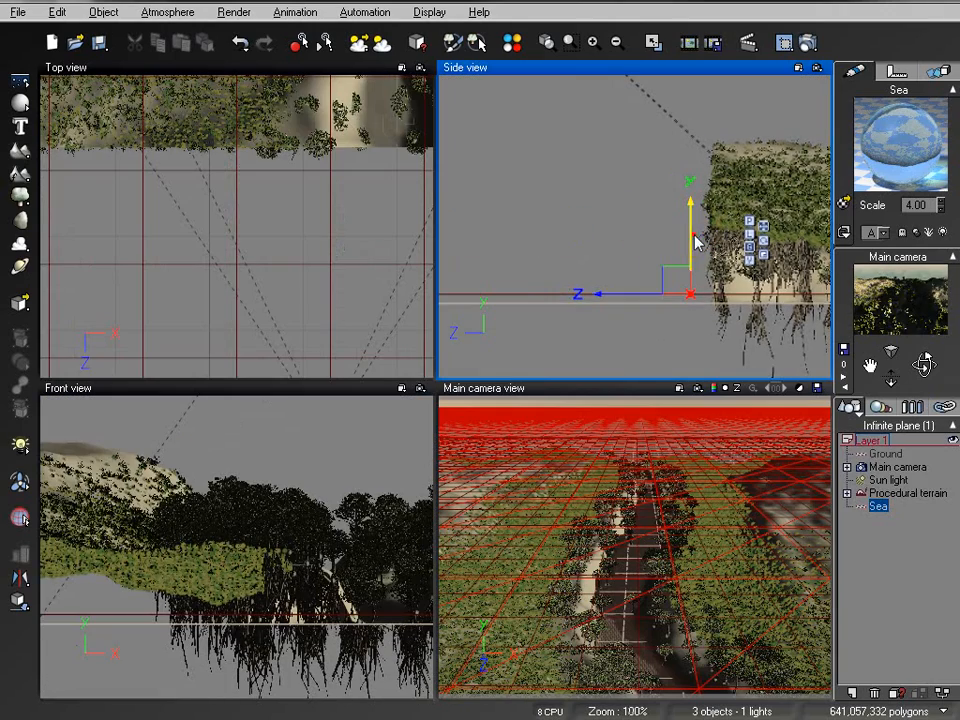
{"action": "left_click_drag", "start_coordinate": [695, 236], "coordinate": [695, 231]}
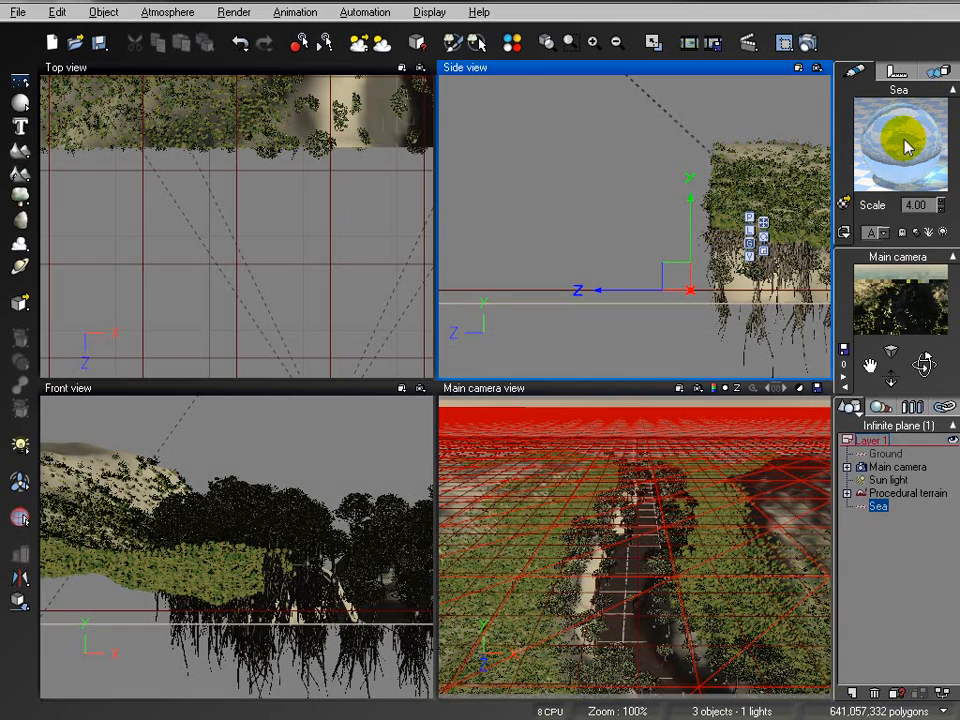
- Set the overall color of the sea's Default water layer to a muted blue, RGB 90, 118, 141
{"action": "double_click", "coordinate": [907, 147]}
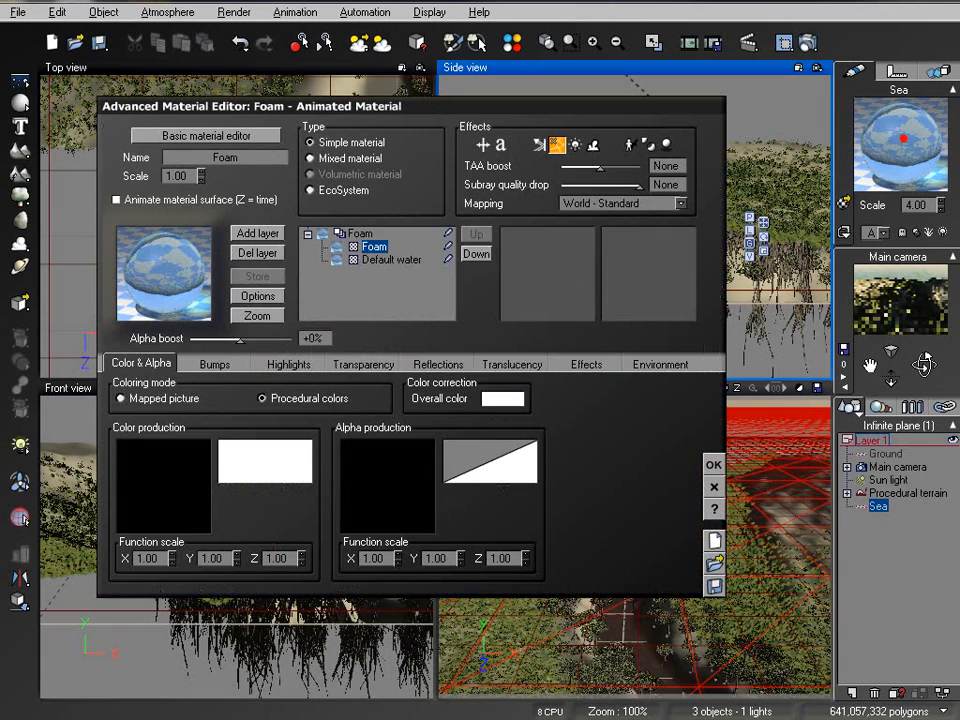
{"action": "left_click", "coordinate": [392, 261]}
{"action": "right_click", "coordinate": [500, 401]}
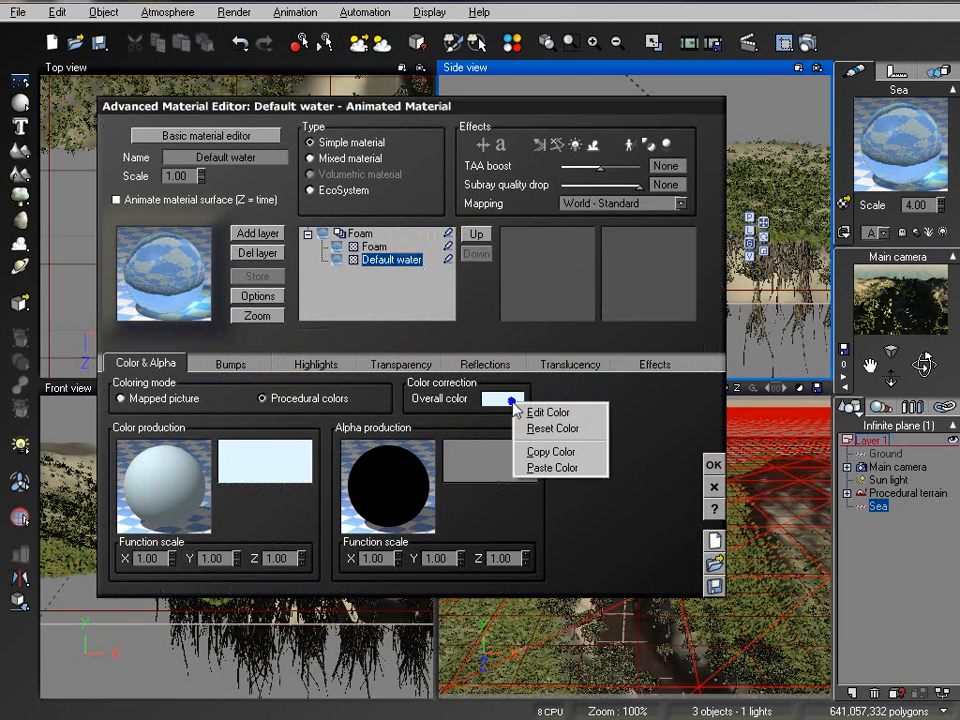
{"action": "left_click", "coordinate": [551, 413]}
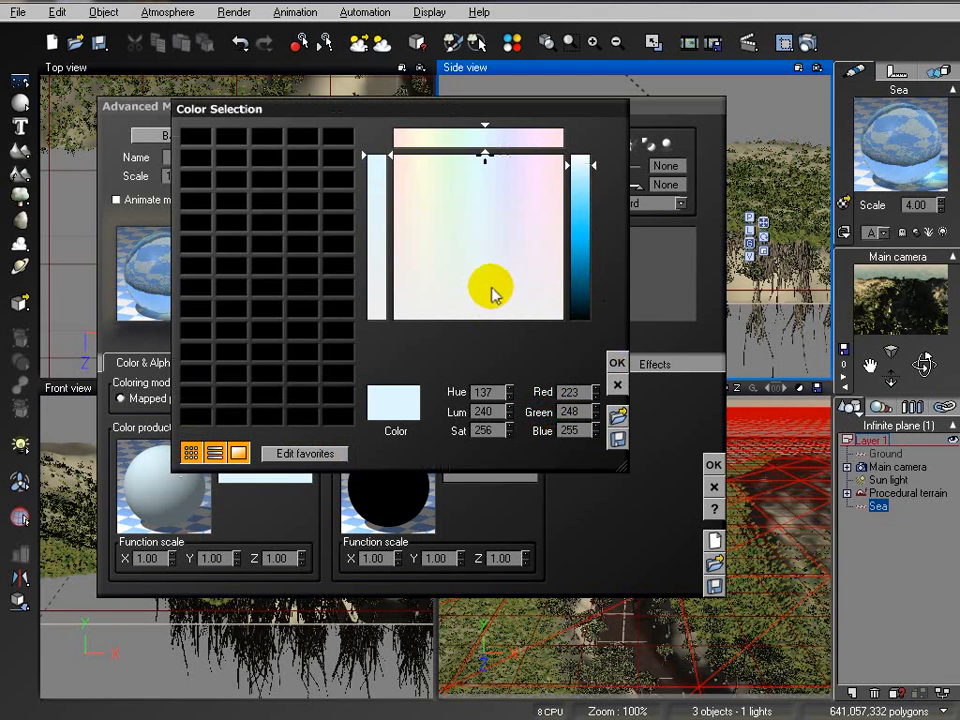
{"action": "left_click", "coordinate": [491, 285]}
{"action": "left_click", "coordinate": [580, 243]}
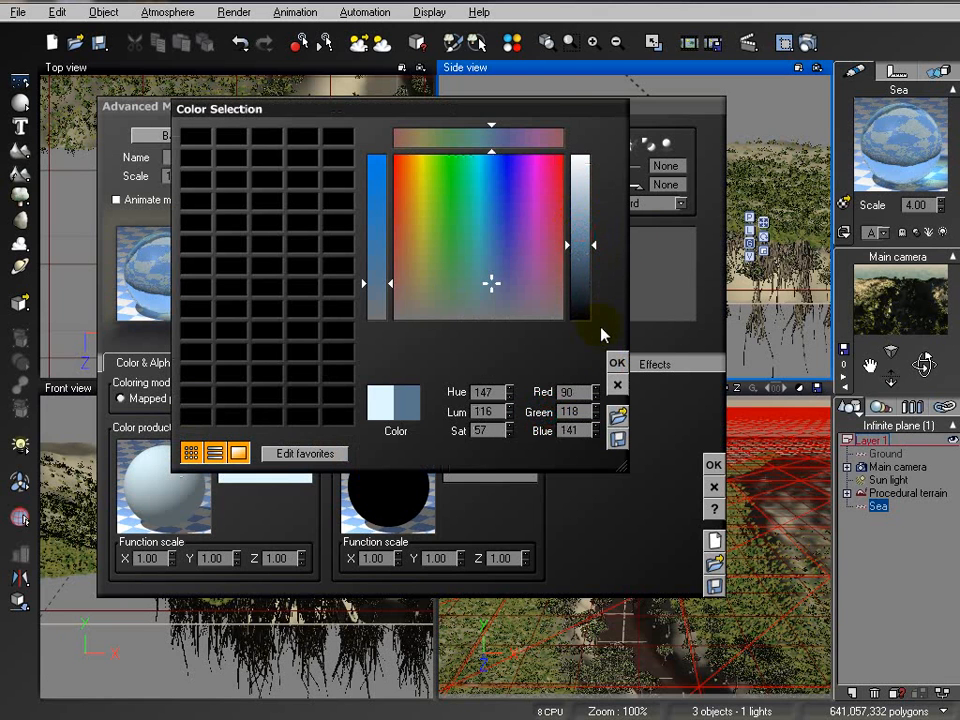
{"action": "left_click", "coordinate": [616, 364]}
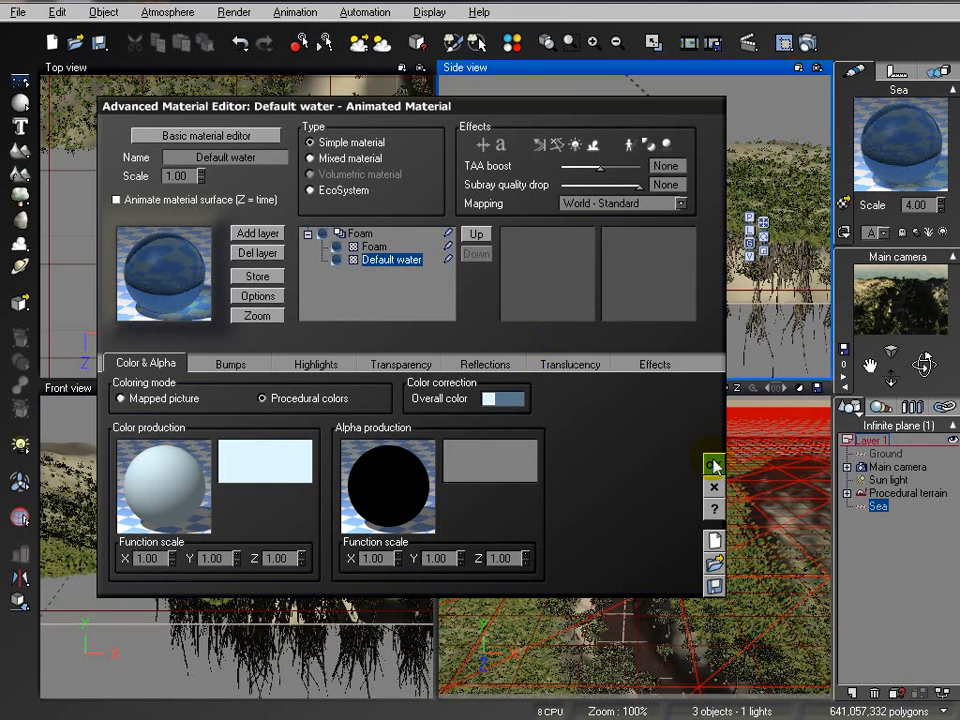
{"action": "left_click", "coordinate": [714, 465]}
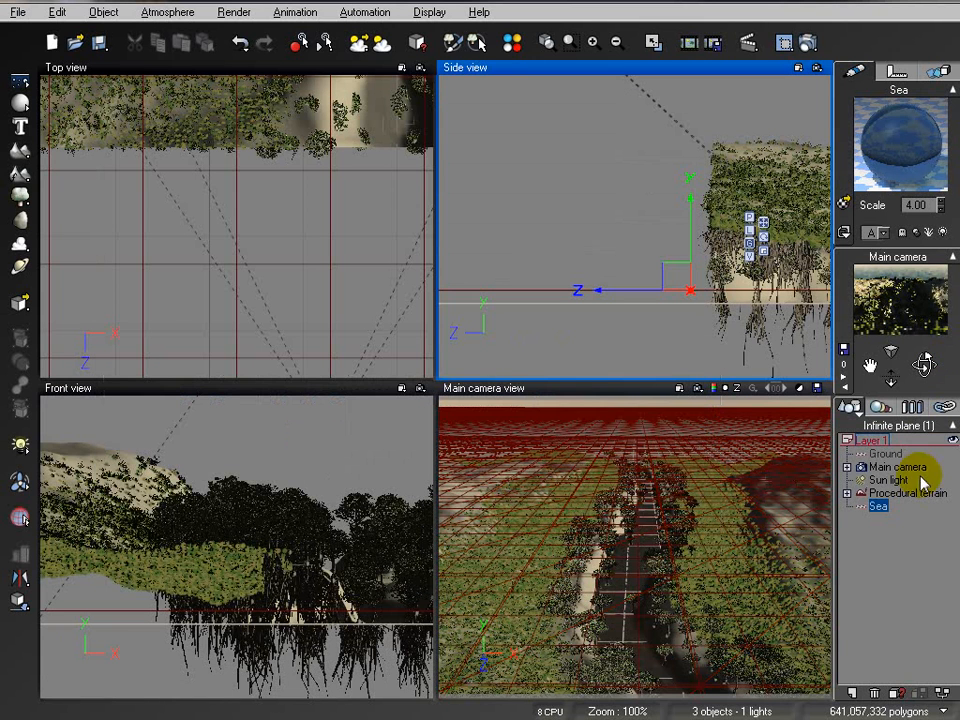
- Add a procedural terrain directly behind the far end of the river terrain and enlarge and widen it into a broad background mountain
{"action": "right_click_drag", "start_coordinate": [294, 145], "coordinate": [213, 333]}
{"action": "scroll", "coordinate": [287, 247], "scroll_direction": "down", "scroll_amount": 5}
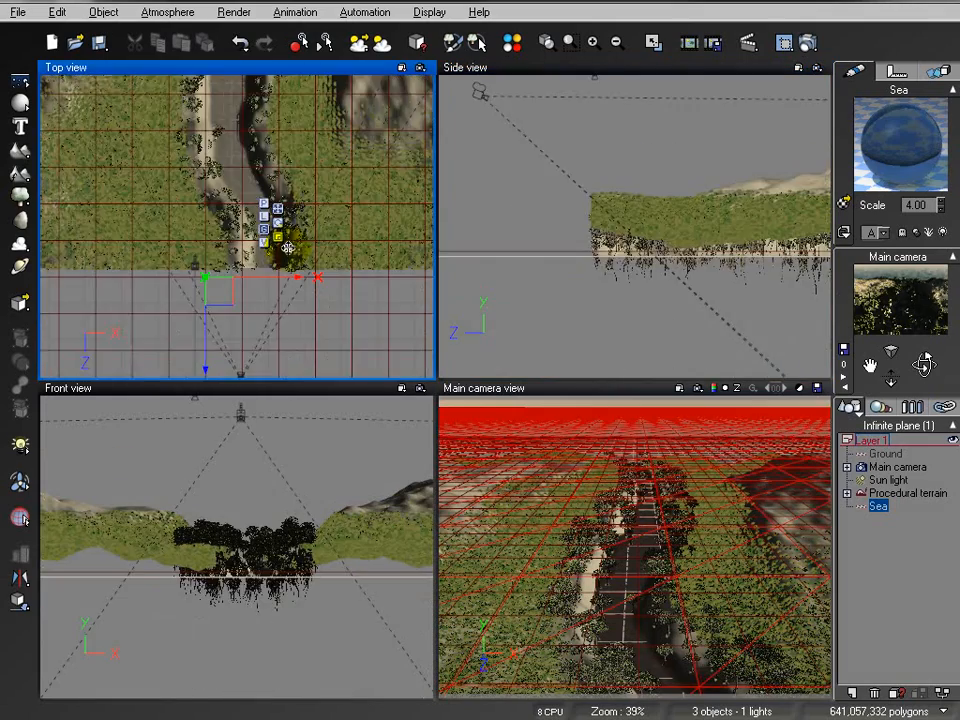
{"action": "right_click_drag", "start_coordinate": [276, 178], "coordinate": [289, 448]}
{"action": "right_click_drag", "start_coordinate": [281, 129], "coordinate": [278, 361]}
{"action": "right_click_drag", "start_coordinate": [273, 106], "coordinate": [279, 361]}
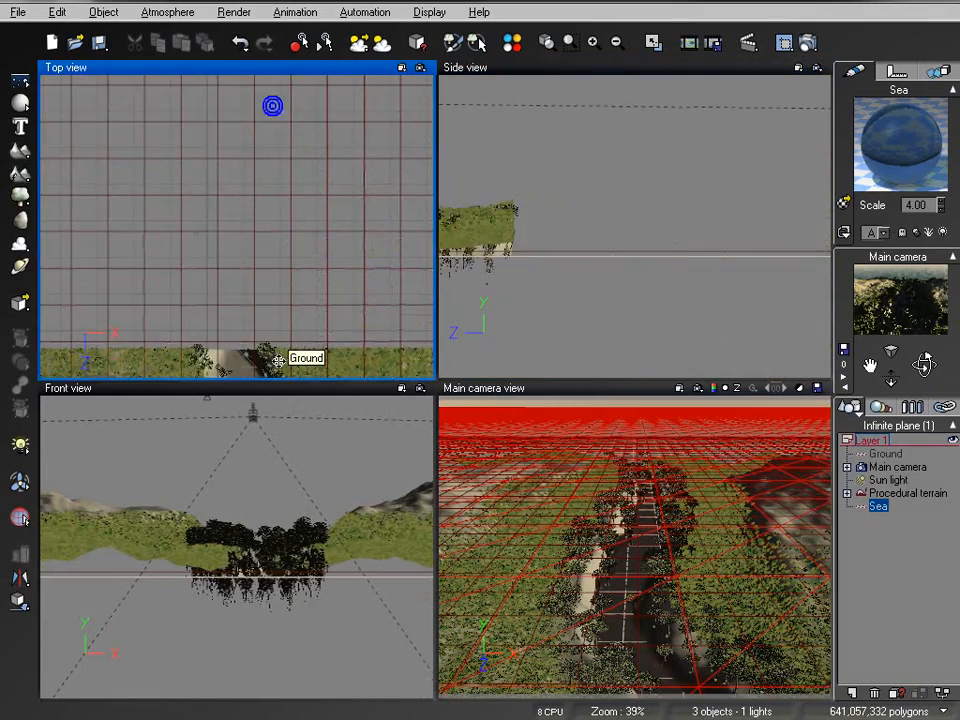
{"action": "scroll", "coordinate": [279, 361], "scroll_direction": "down", "scroll_amount": 5}
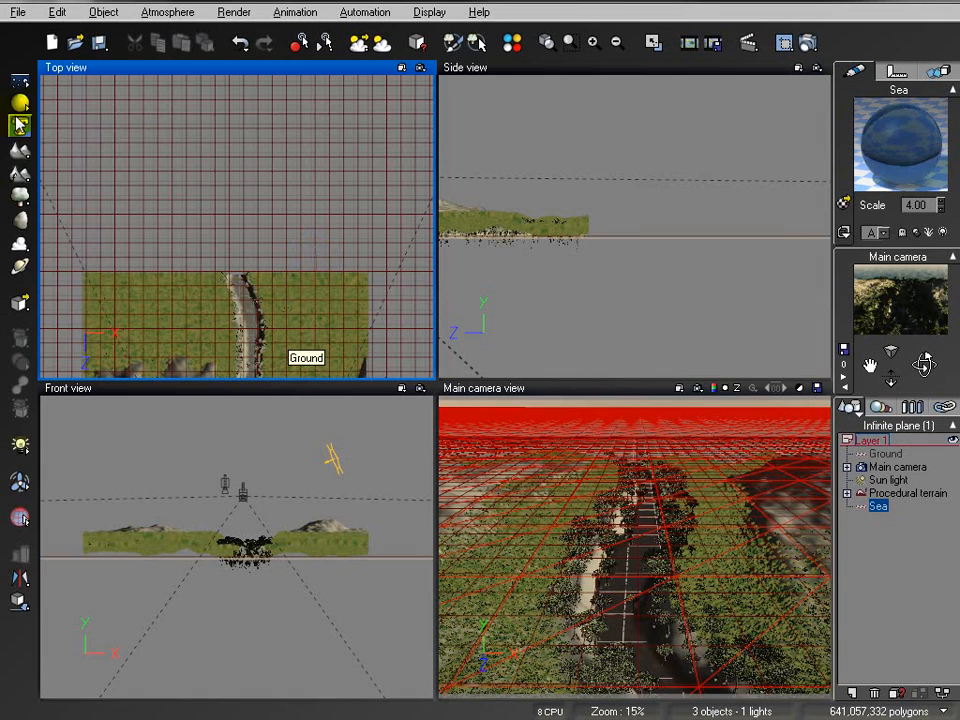
{"action": "left_click", "coordinate": [20, 174]}
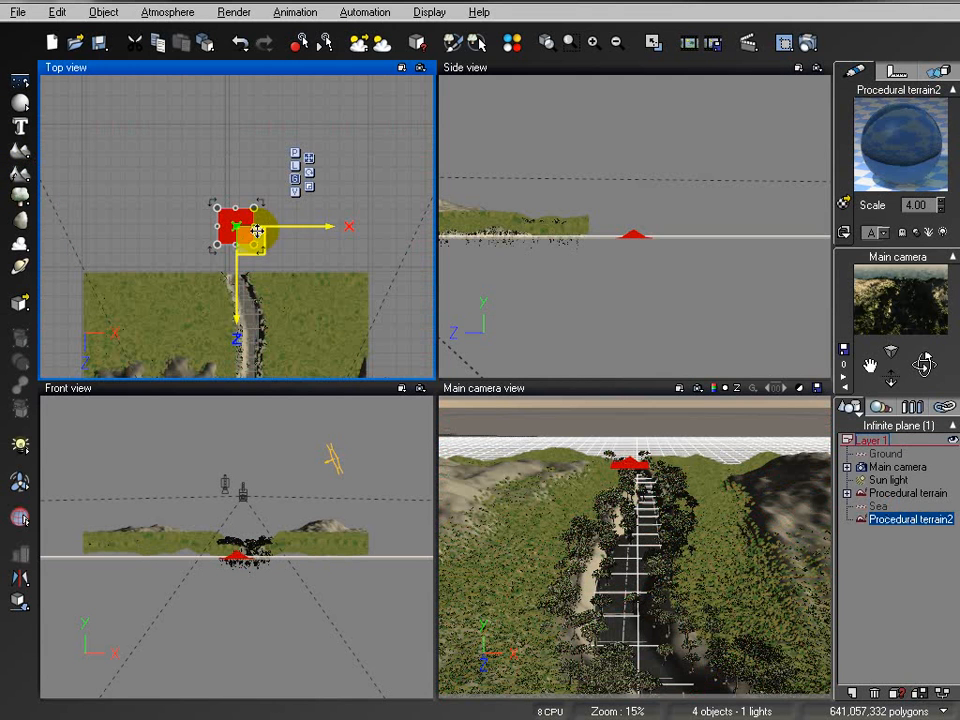
{"action": "left_click_drag", "start_coordinate": [296, 191], "coordinate": [212, 219]}
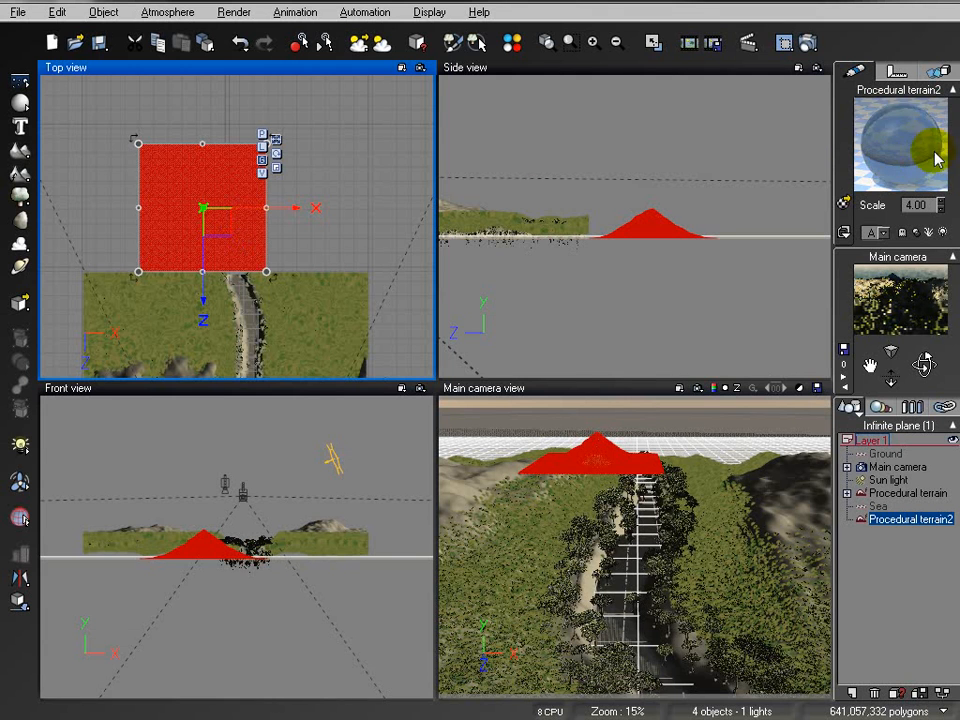
{"action": "scroll", "coordinate": [325, 207], "scroll_direction": "down", "scroll_amount": 3}
{"action": "left_click_drag", "start_coordinate": [210, 193], "coordinate": [137, 132]}
{"action": "left_click_drag", "start_coordinate": [245, 185], "coordinate": [355, 188]}
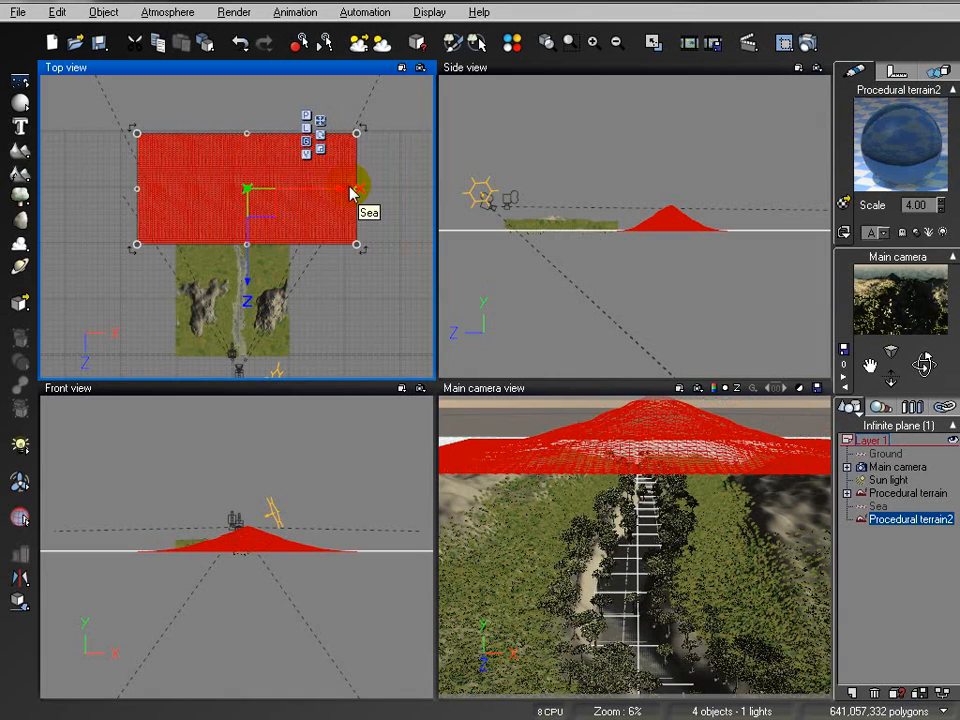
- Duplicate the background mountain, offset the copy sideways so the two overlap, and enlarge the copy
{"action": "left_click_drag", "start_coordinate": [254, 197], "coordinate": [297, 190]}
{"action": "left_click_drag", "start_coordinate": [181, 130], "coordinate": [124, 94]}
{"action": "mouse_move", "coordinate": [289, 186]}
{"action": "left_mouse_down"}
{"action": "mouse_move", "coordinate": [288, 170]}
{"action": "mouse_move", "coordinate": [275, 181]}
{"action": "mouse_move", "coordinate": [307, 190]}
{"action": "left_mouse_up"}
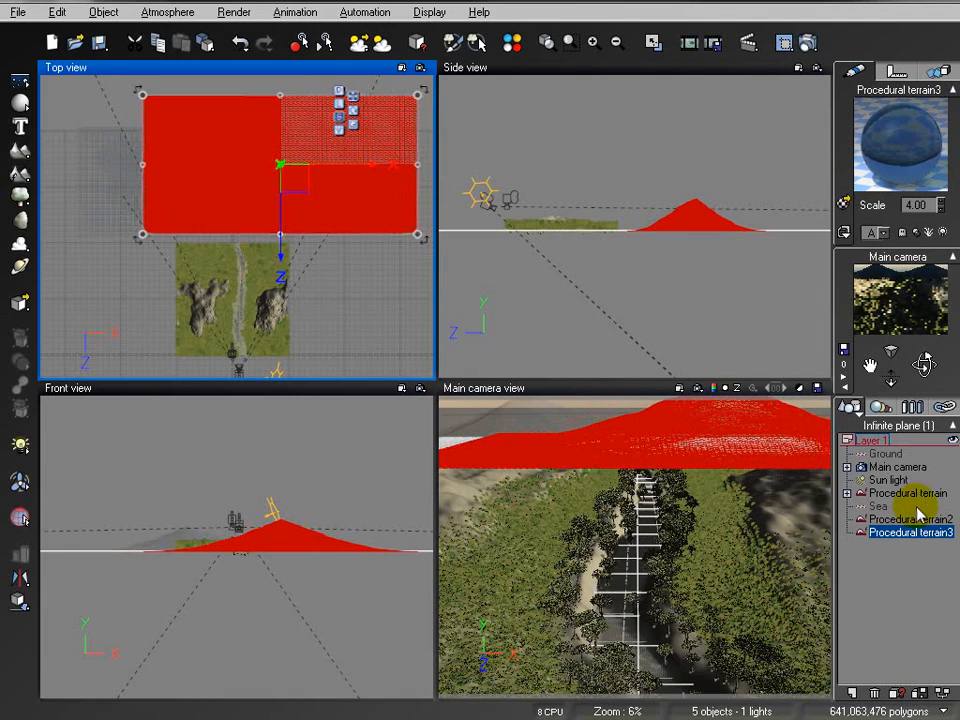
- Apply the Grass material from the Landscapes collection to both background mountains
{"action": "left_click", "coordinate": [910, 519], "text": "ctrl"}
{"action": "left_click", "coordinate": [843, 200]}
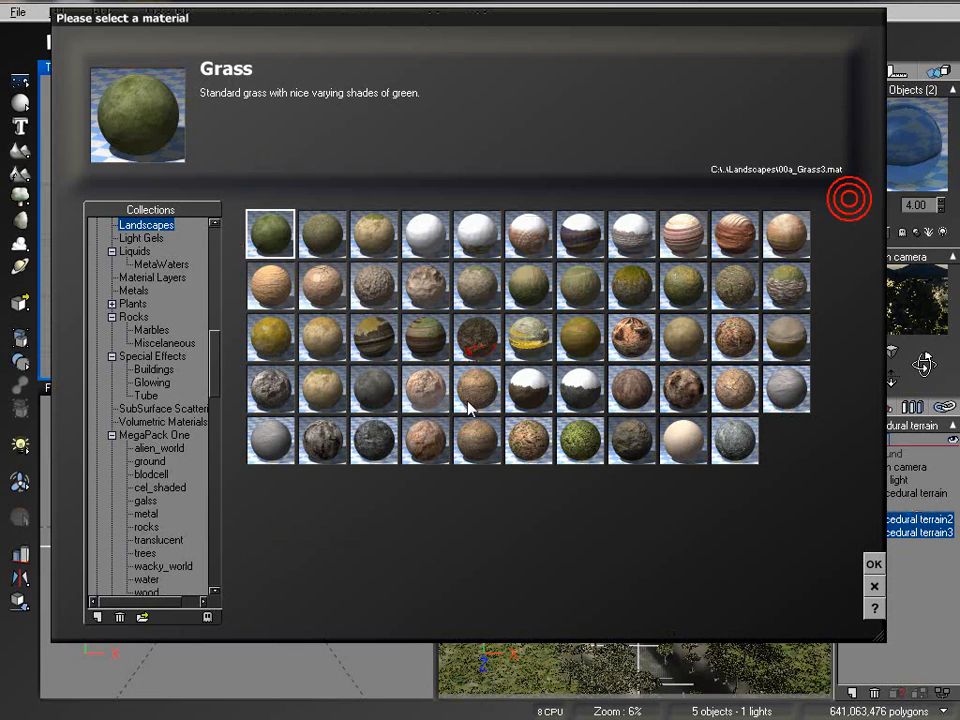
{"action": "left_click", "coordinate": [873, 564]}
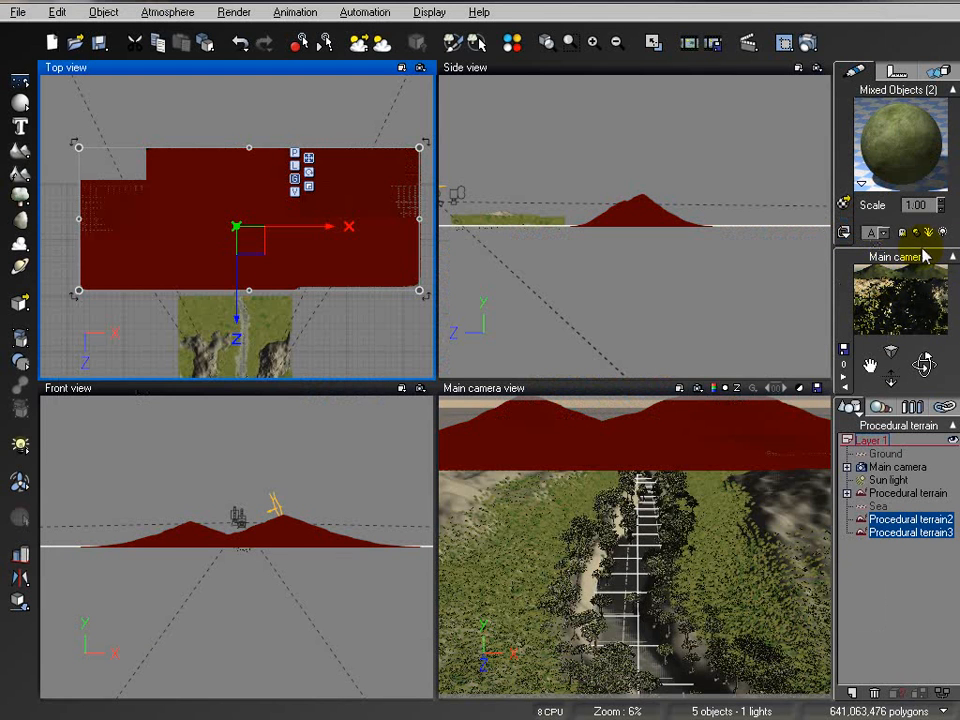
- Lower the main camera to a height of 21.9 m and tilt it up slightly to show the mountains behind the river
{"action": "left_click", "coordinate": [902, 468]}
{"action": "right_click_drag", "start_coordinate": [607, 259], "coordinate": [540, 236]}
{"action": "scroll", "coordinate": [597, 241], "scroll_direction": "up", "scroll_amount": 3}
{"action": "right_click_drag", "start_coordinate": [471, 257], "coordinate": [621, 208]}
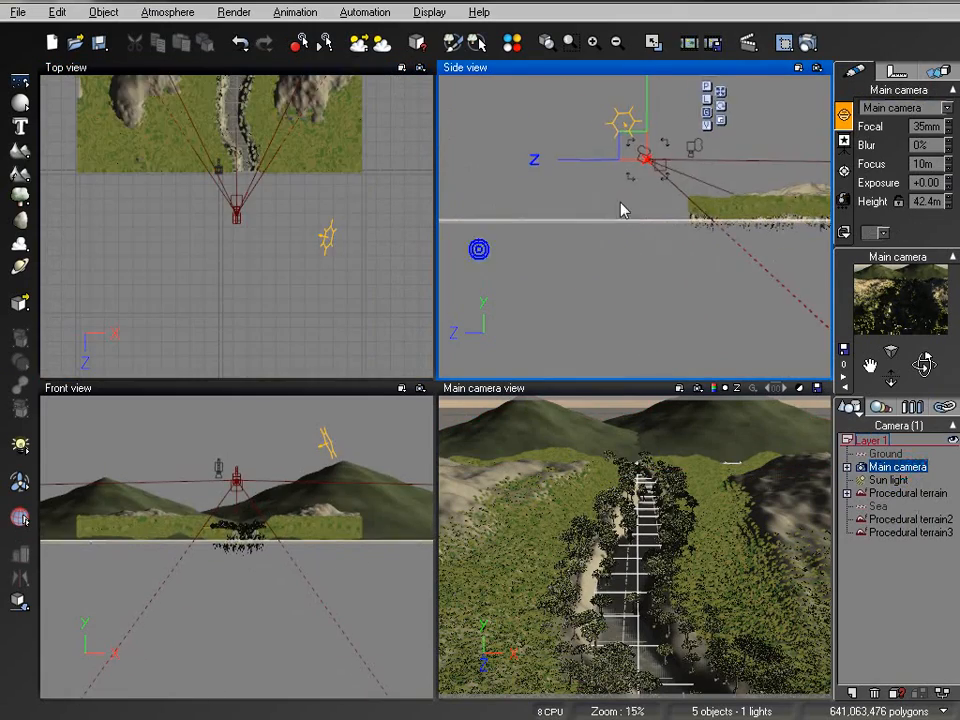
{"action": "scroll", "coordinate": [621, 206], "scroll_direction": "up", "scroll_amount": 1}
{"action": "left_click_drag", "start_coordinate": [652, 128], "coordinate": [669, 156]}
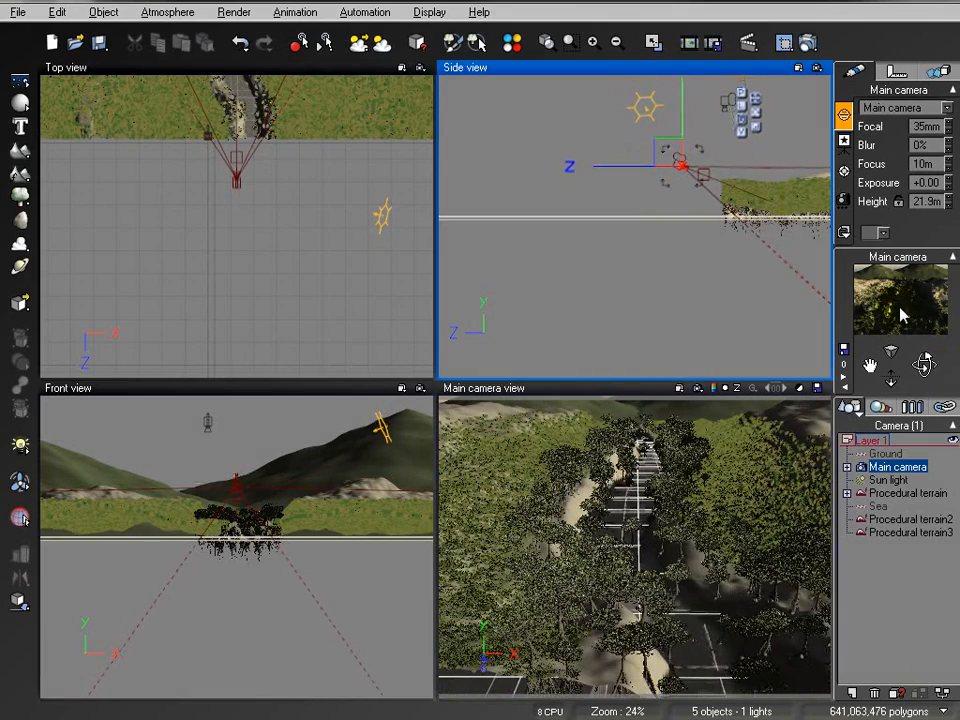
{"action": "left_click_drag", "start_coordinate": [923, 364], "coordinate": [938, 388]}
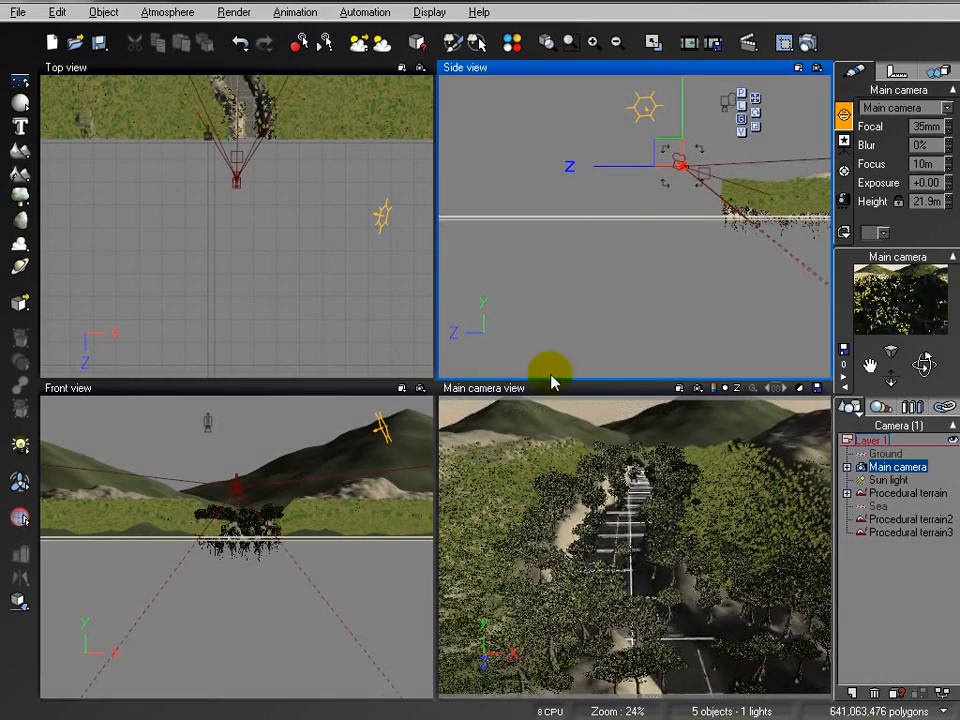
- Move the sun light slightly further back and sideways toward the camera's line of sight
{"action": "left_click", "coordinate": [896, 480]}
{"action": "right_click_drag", "start_coordinate": [230, 174], "coordinate": [298, 184]}
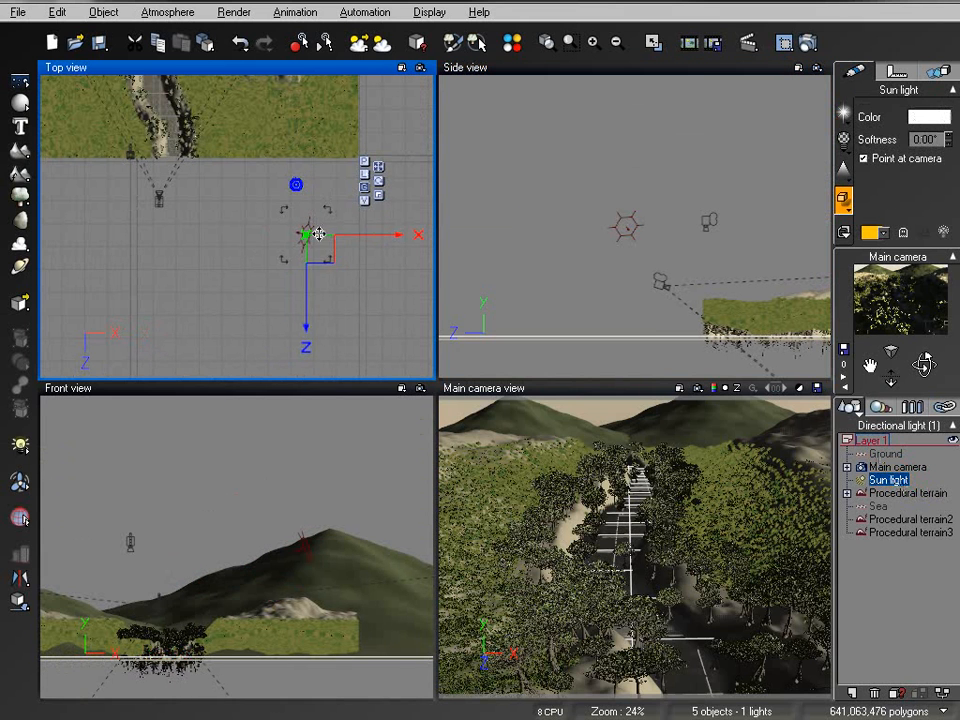
{"action": "left_click_drag", "start_coordinate": [315, 251], "coordinate": [287, 267]}
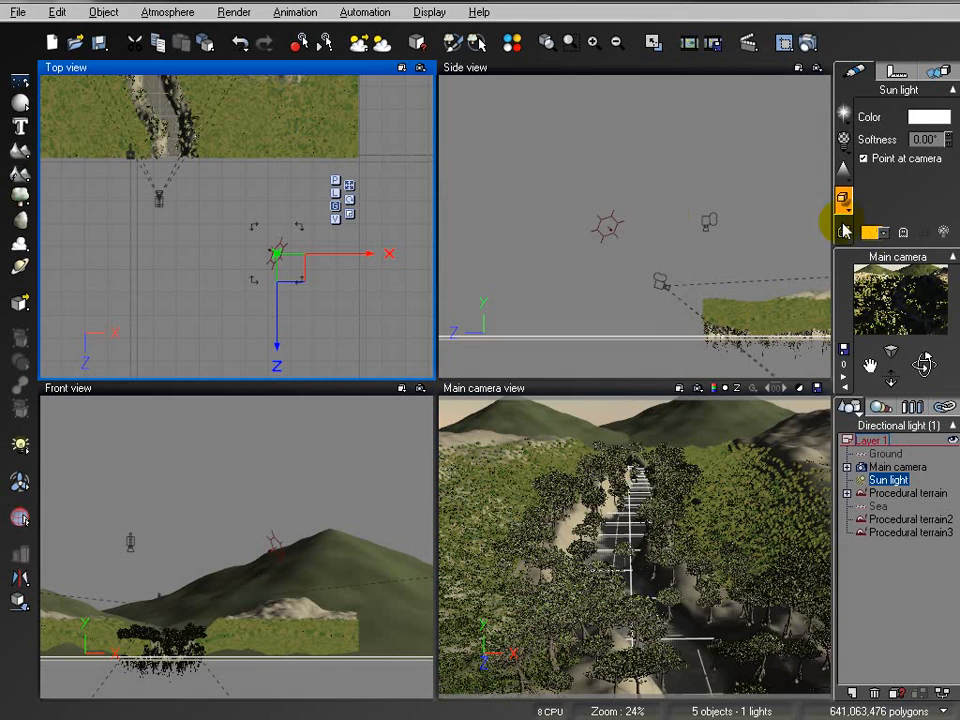
- Set the atmosphere's lighting model to Global illumination
{"action": "left_click", "coordinate": [167, 12]}
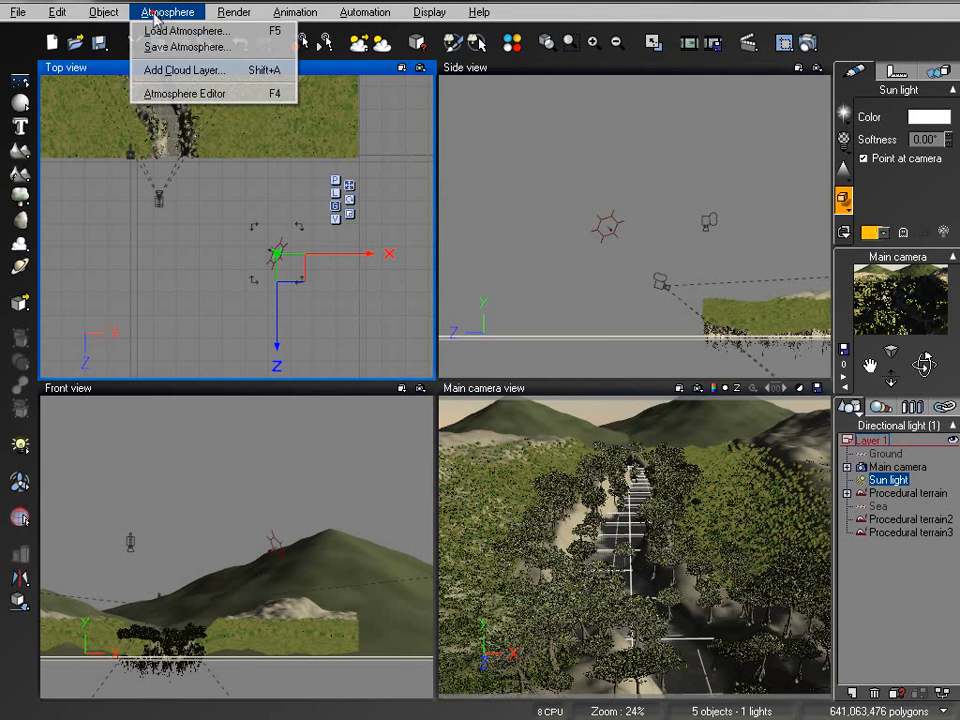
{"action": "left_click", "coordinate": [205, 92]}
{"action": "left_click", "coordinate": [198, 257]}
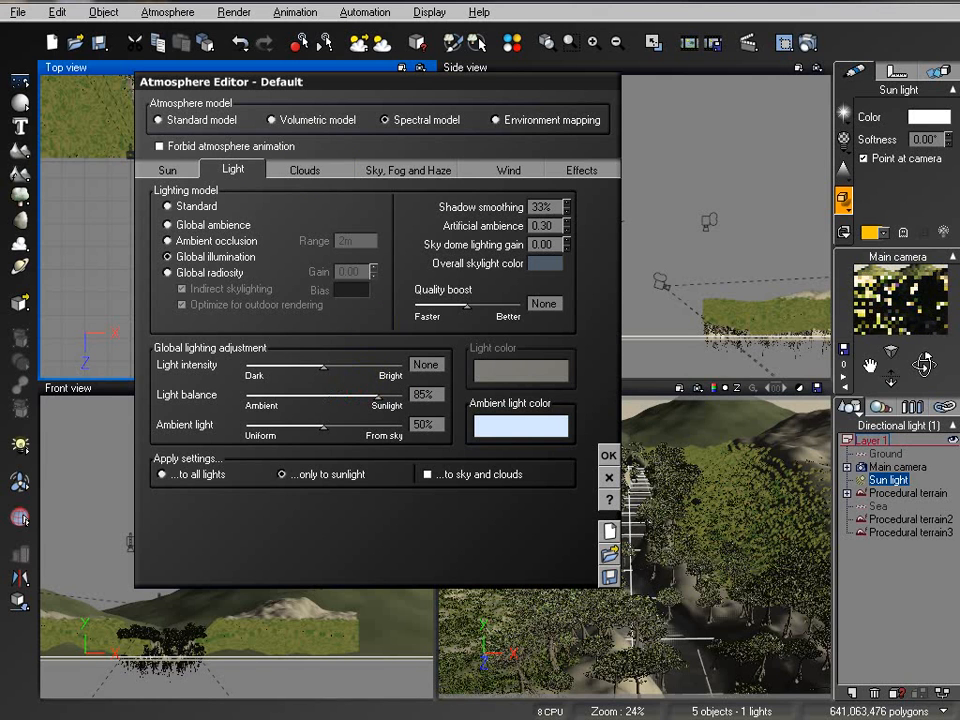
- Add a Dark Cumulus cloud layer from the Spectral 2 collection and apply the atmosphere settings
{"action": "left_click", "coordinate": [305, 171]}
{"action": "left_click", "coordinate": [343, 220]}
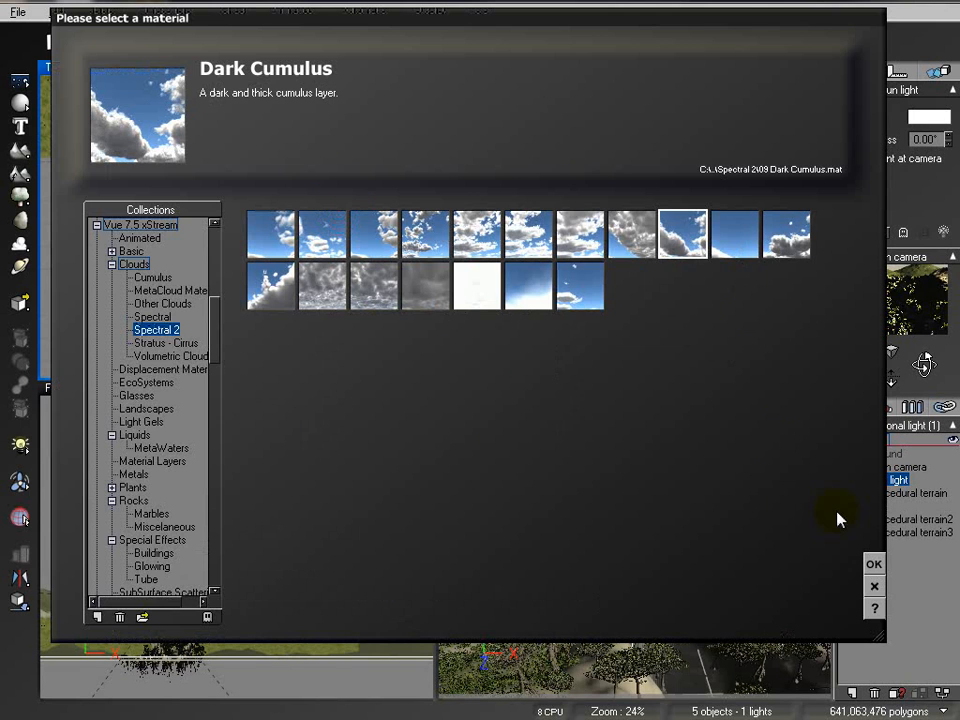
{"action": "left_click", "coordinate": [874, 564]}
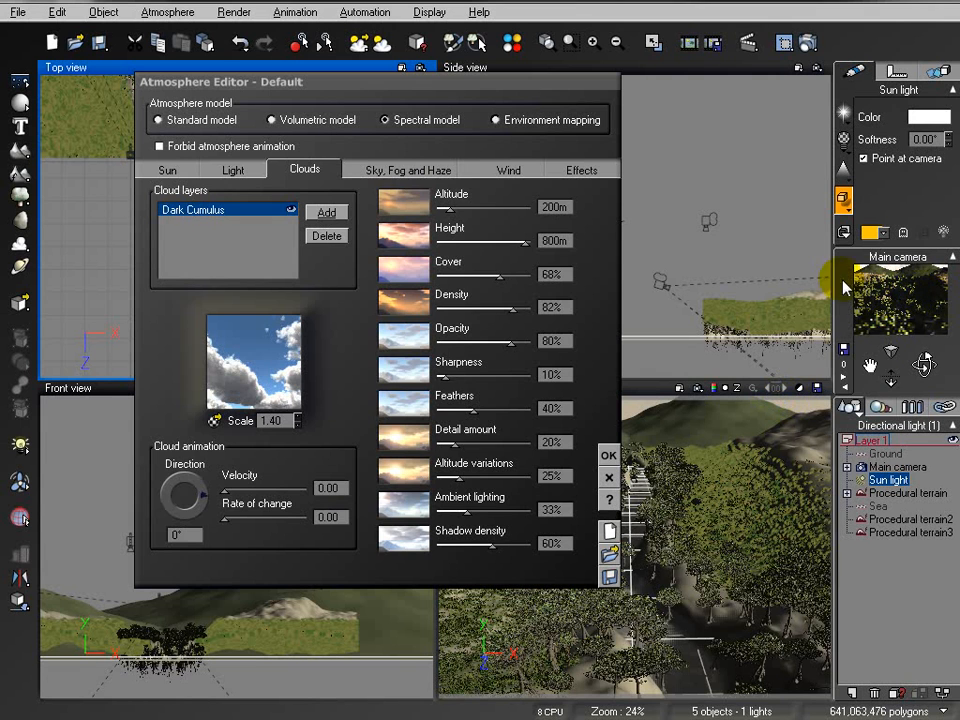
{"action": "left_click", "coordinate": [372, 170]}
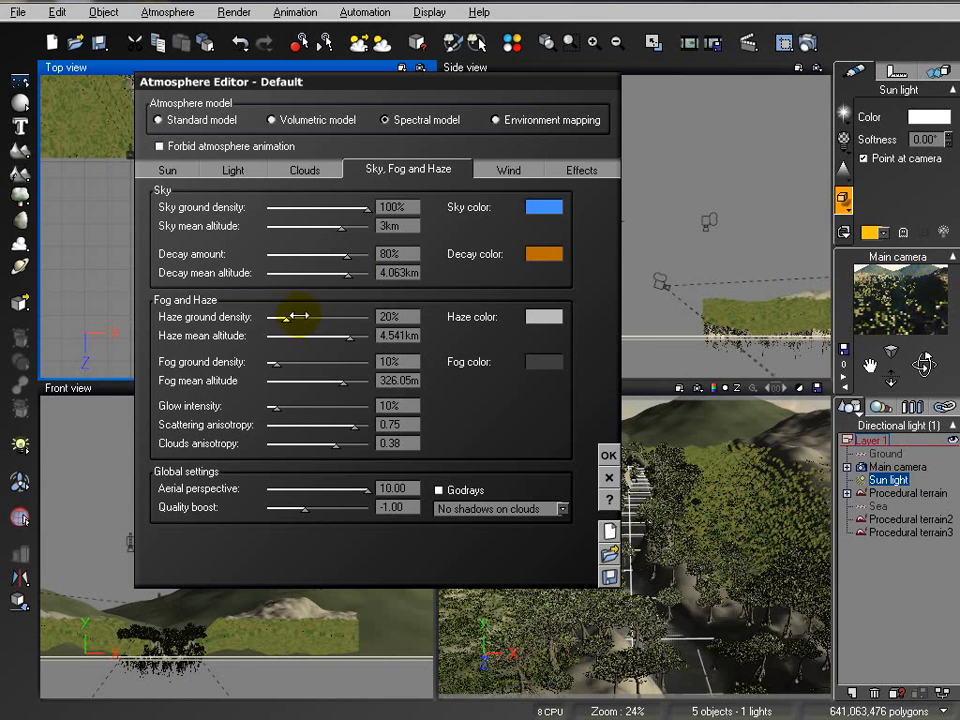
{"action": "left_click", "coordinate": [611, 456]}
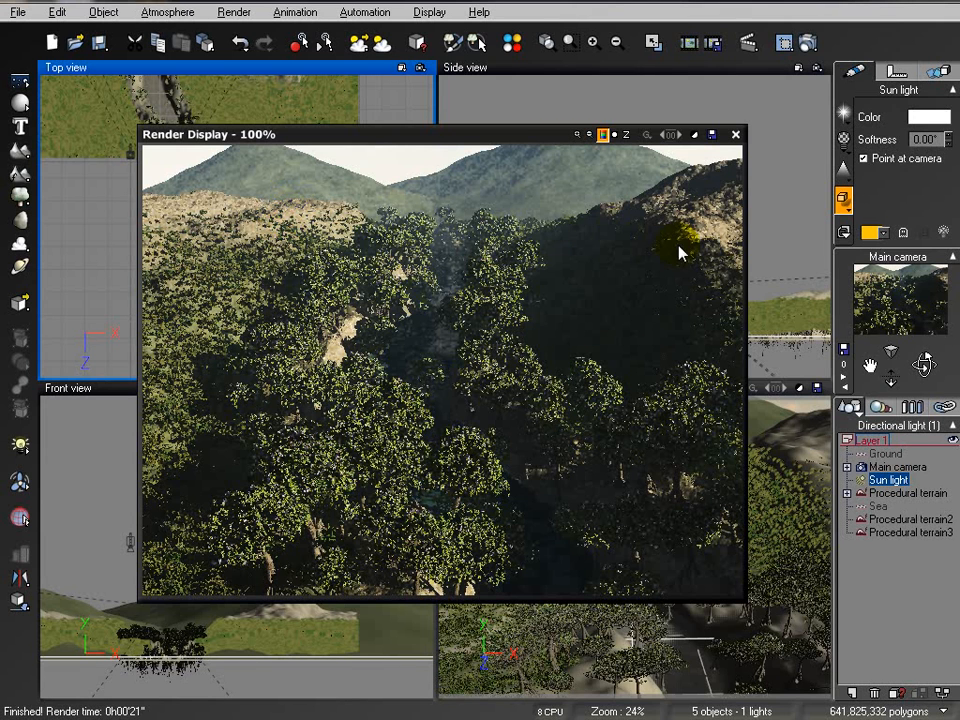
- Move the main camera down and forward to the near edge of the river terrain, at a height of 5.99 m
{"action": "left_click", "coordinate": [734, 135]}
{"action": "scroll", "coordinate": [661, 179], "scroll_direction": "up", "scroll_amount": 5}
{"action": "scroll", "coordinate": [661, 179], "scroll_direction": "up", "scroll_amount": 5}
{"action": "right_click_drag", "start_coordinate": [645, 139], "coordinate": [504, 241]}
{"action": "right_click_drag", "start_coordinate": [532, 166], "coordinate": [614, 316]}
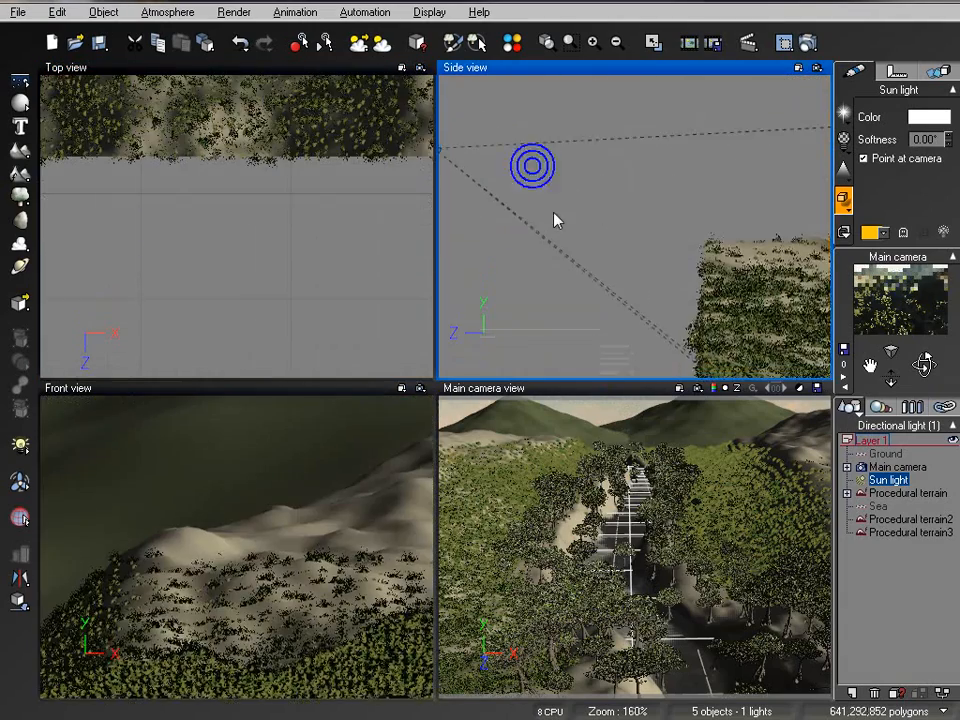
{"action": "right_click_drag", "start_coordinate": [556, 220], "coordinate": [607, 183]}
{"action": "left_click", "coordinate": [501, 113]}
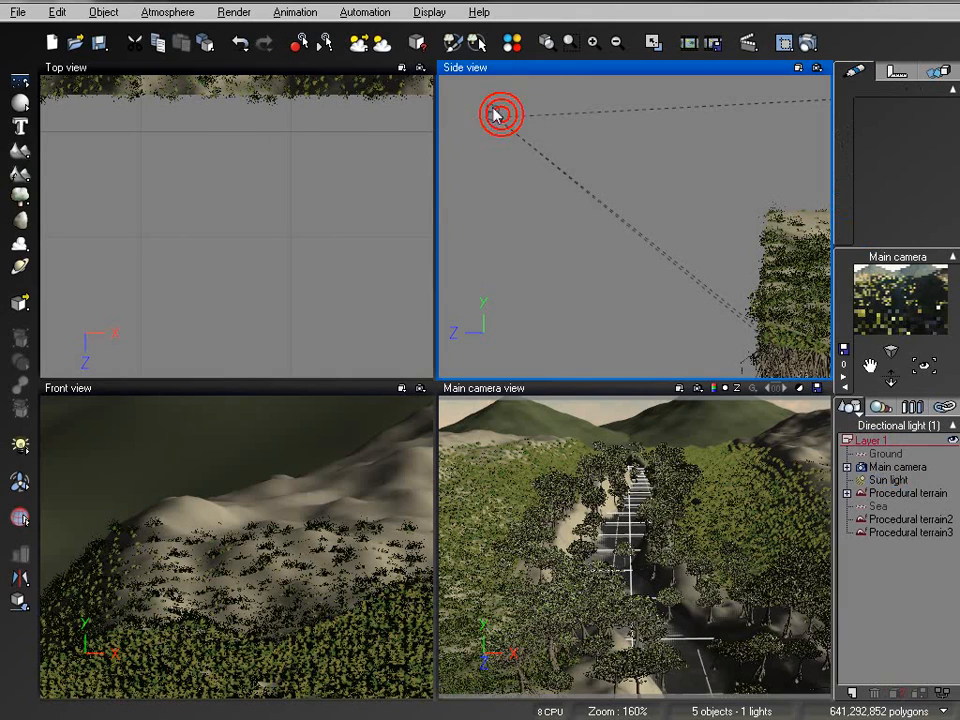
{"action": "left_click_drag", "start_coordinate": [476, 86], "coordinate": [544, 158]}
{"action": "left_click_drag", "start_coordinate": [493, 113], "coordinate": [784, 275]}
- Move the main camera sideways so it stands over the near end of the river
{"action": "right_click_drag", "start_coordinate": [238, 172], "coordinate": [194, 366]}
{"action": "right_click_drag", "start_coordinate": [296, 210], "coordinate": [198, 306]}
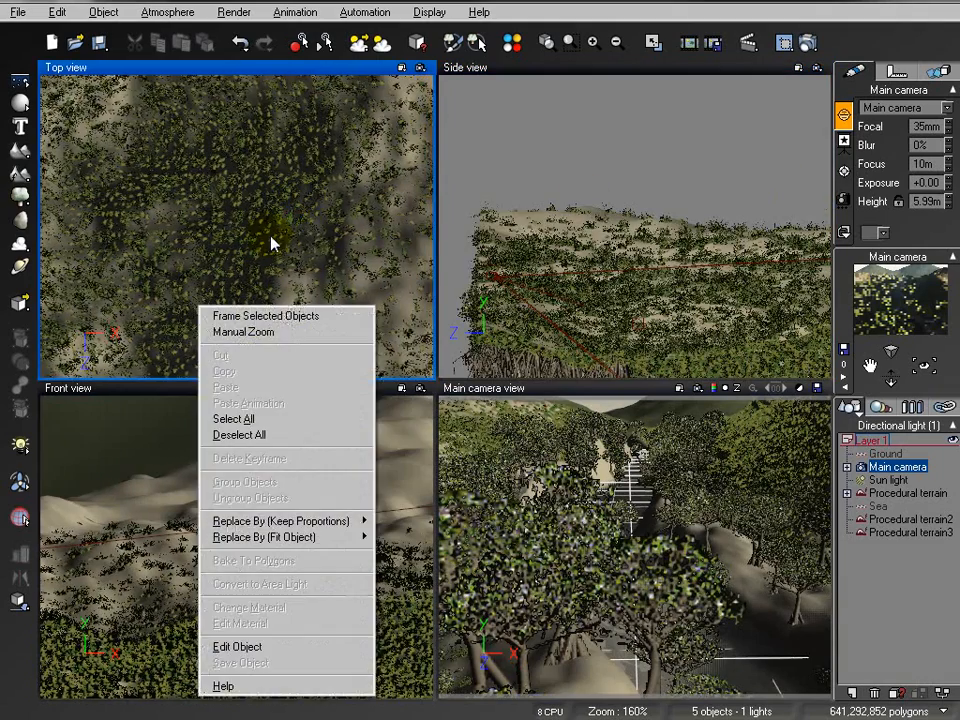
{"action": "right_click_drag", "start_coordinate": [112, 152], "coordinate": [355, 173]}
{"action": "scroll", "coordinate": [229, 157], "scroll_direction": "down", "scroll_amount": 3}
{"action": "left_click_drag", "start_coordinate": [260, 274], "coordinate": [278, 276]}
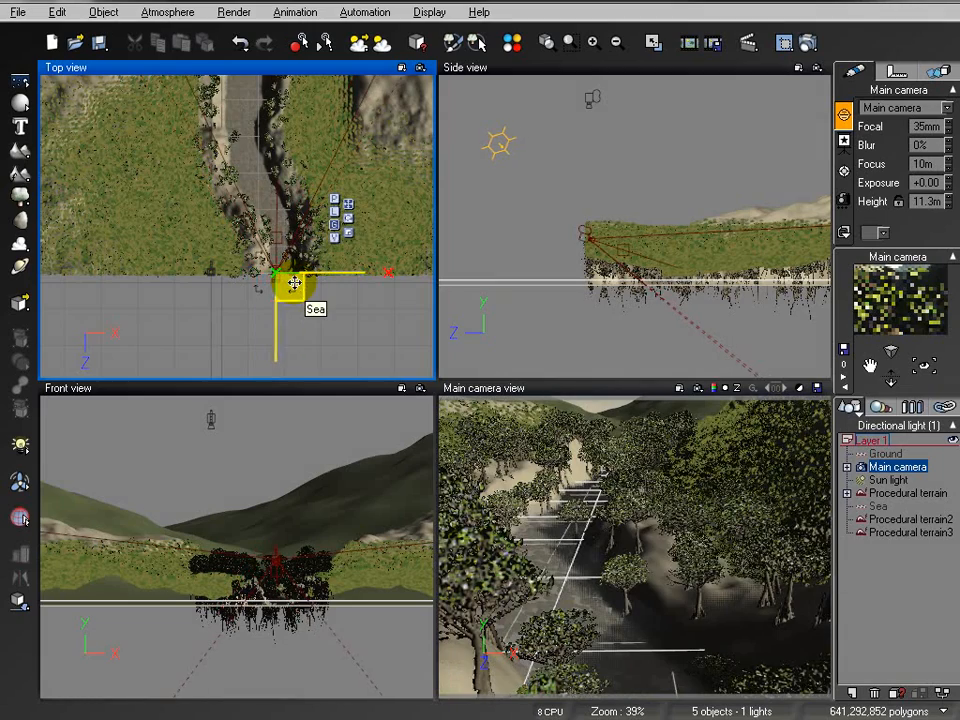
- Lower the main camera to a height of 5.88 m and tilt it up to show the sky above the trees
{"action": "right_click_drag", "start_coordinate": [726, 217], "coordinate": [643, 168]}
{"action": "scroll", "coordinate": [564, 184], "scroll_direction": "up", "scroll_amount": 2}
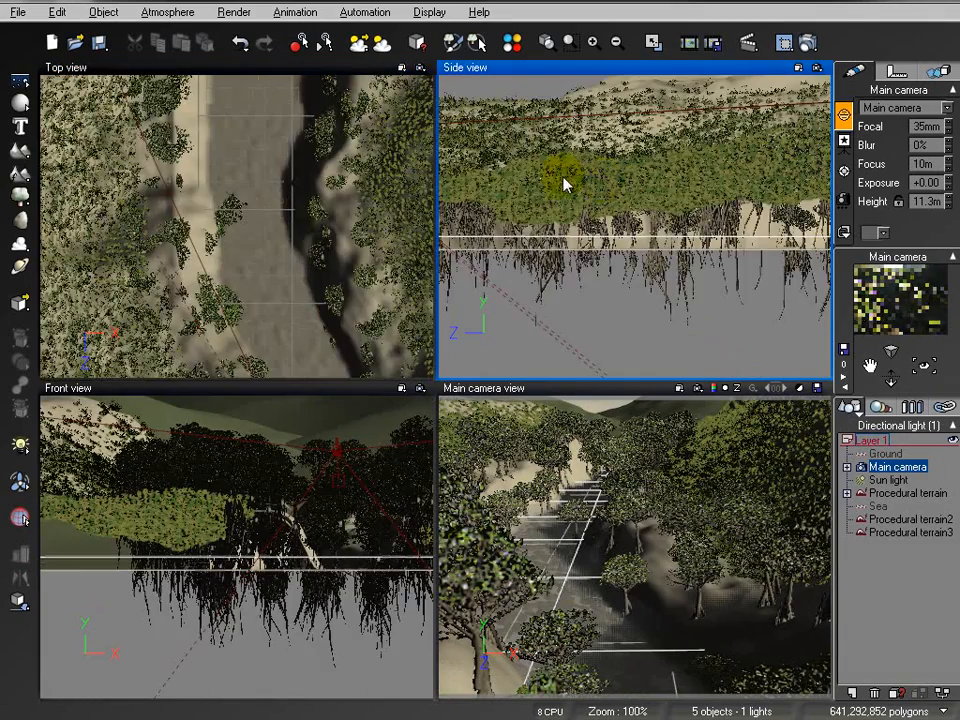
{"action": "right_click_drag", "start_coordinate": [562, 184], "coordinate": [784, 231]}
{"action": "left_click_drag", "start_coordinate": [521, 162], "coordinate": [568, 226]}
{"action": "left_click_drag", "start_coordinate": [926, 364], "coordinate": [922, 366]}
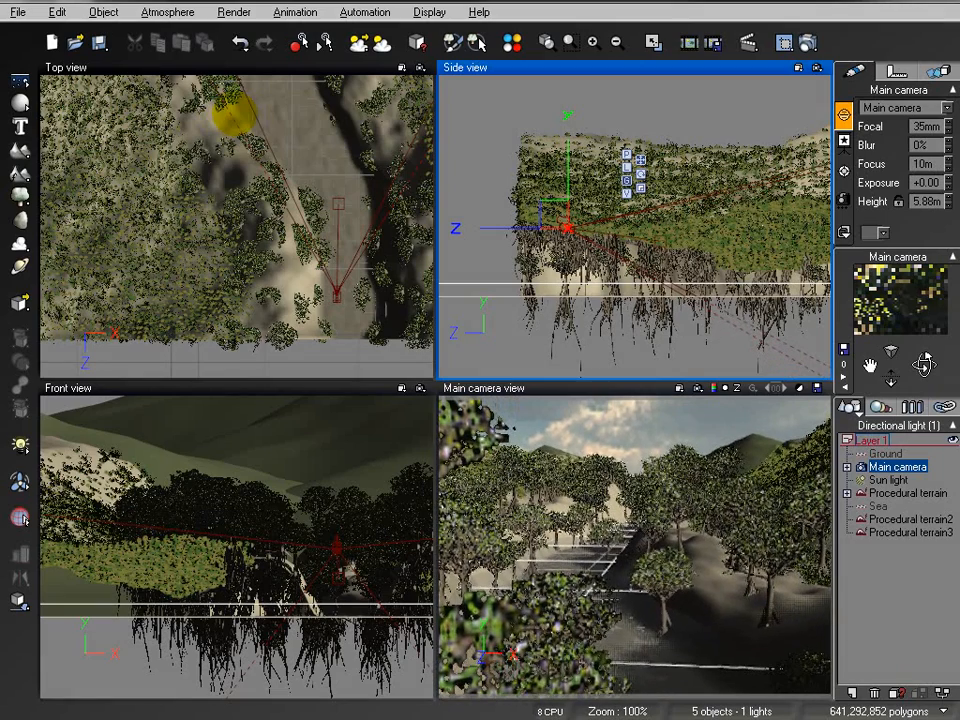
- Move the main camera slightly forward along the river and adjust its viewing direction
{"action": "right_click_drag", "start_coordinate": [354, 232], "coordinate": [296, 230]}
{"action": "left_click_drag", "start_coordinate": [295, 300], "coordinate": [302, 281]}
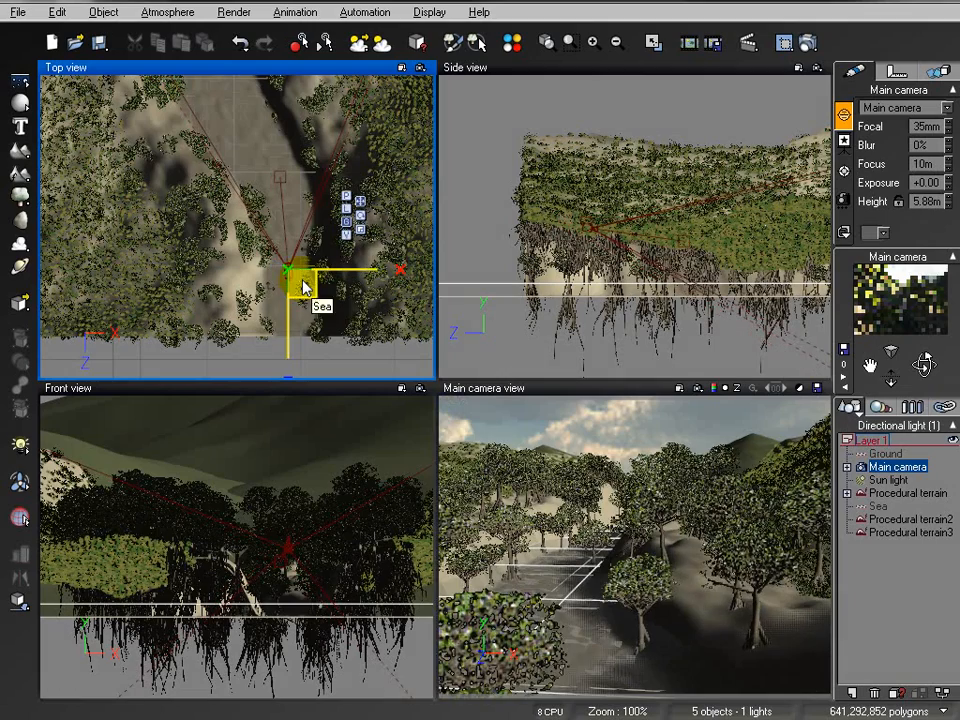
{"action": "left_click_drag", "start_coordinate": [922, 364], "coordinate": [922, 364]}
- Lower the main camera to a height of 2.18 m and check the river-level view in a render
{"action": "right_click_drag", "start_coordinate": [648, 223], "coordinate": [574, 202]}
{"action": "left_click_drag", "start_coordinate": [541, 165], "coordinate": [548, 204]}
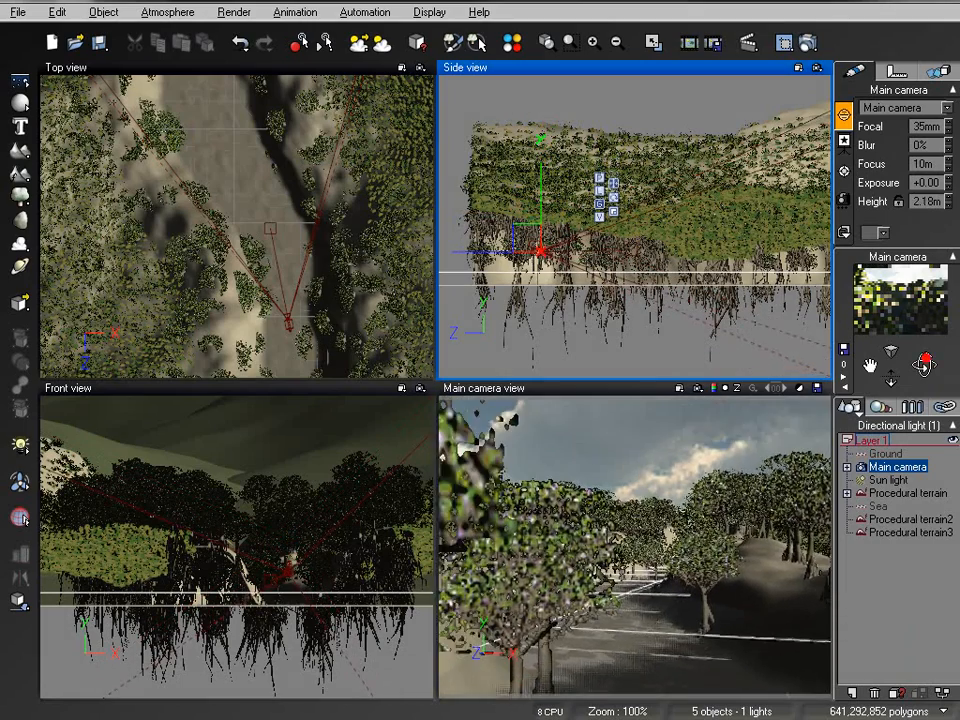
{"action": "left_click_drag", "start_coordinate": [232, 110], "coordinate": [236, 108]}
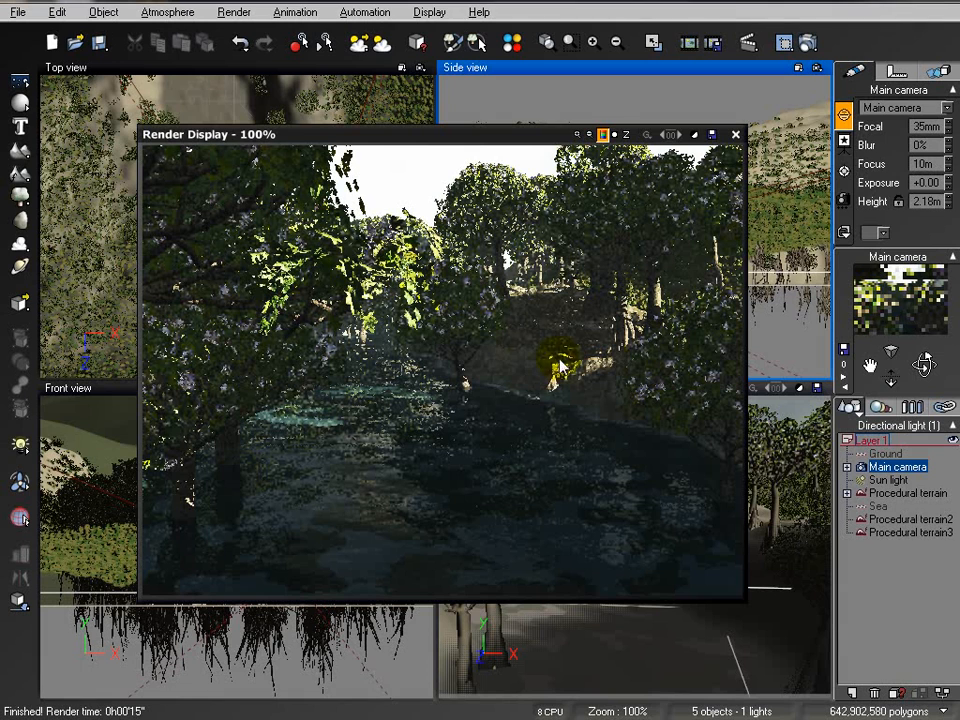
{"action": "left_click", "coordinate": [738, 135]}
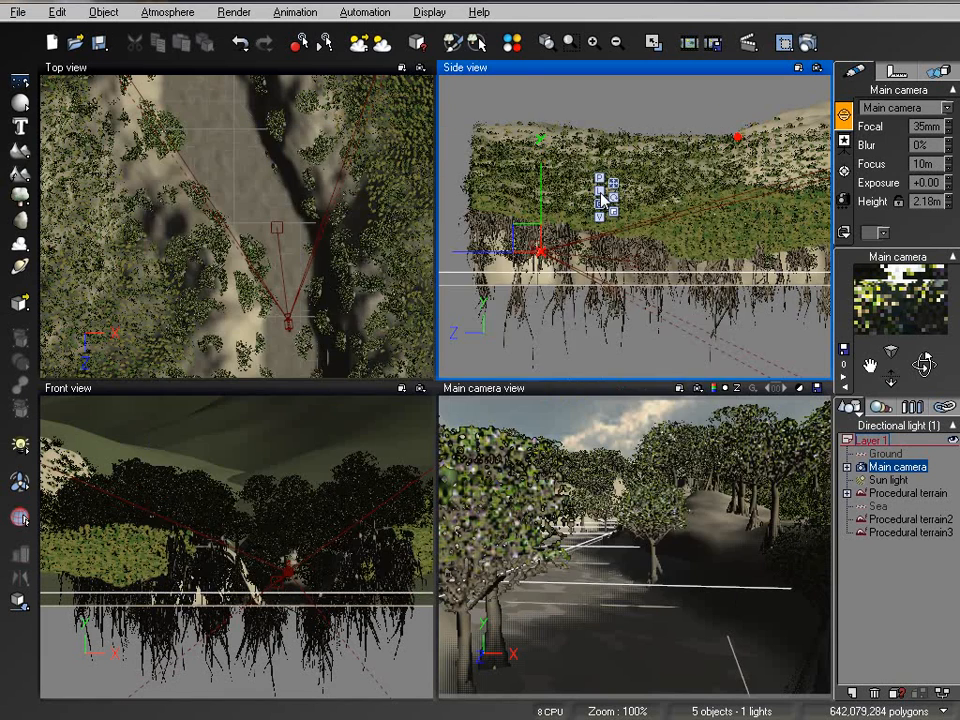
- Move the main camera up and back to a height of 42.9 m and tilt it down over the river valley
{"action": "right_click_drag", "start_coordinate": [575, 231], "coordinate": [588, 251]}
{"action": "right_click_drag", "start_coordinate": [585, 129], "coordinate": [612, 200]}
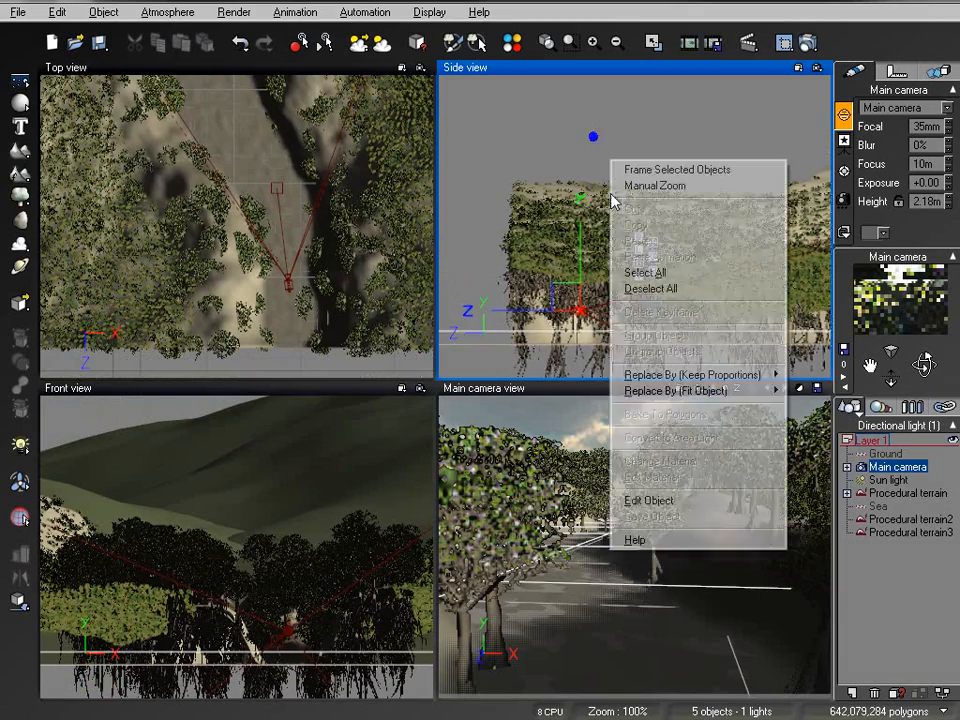
{"action": "right_click_drag", "start_coordinate": [566, 146], "coordinate": [583, 185]}
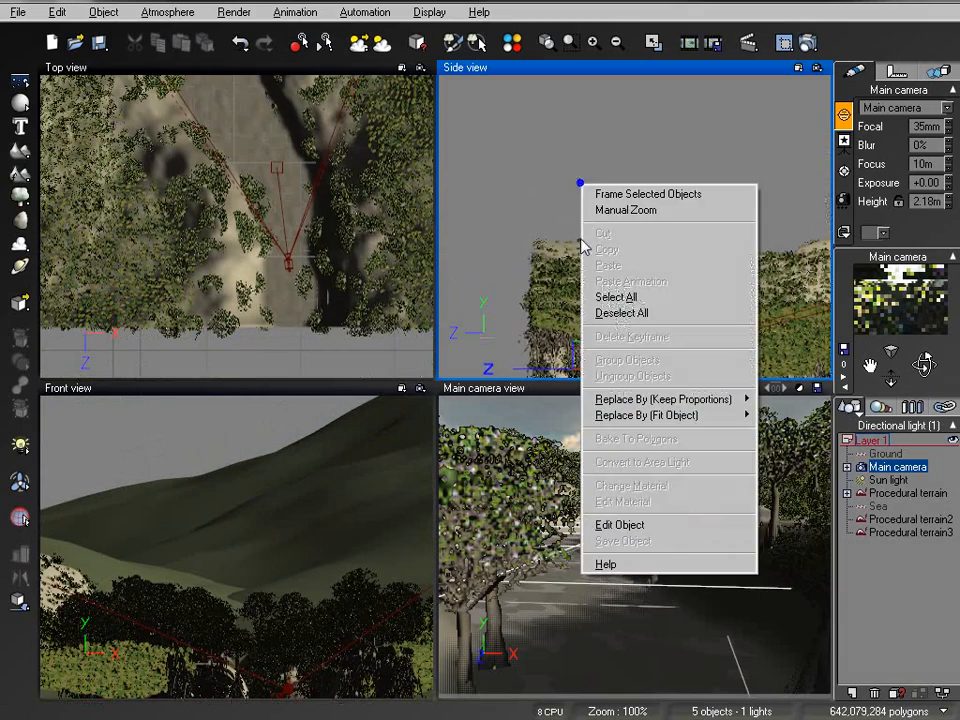
{"action": "left_click", "coordinate": [574, 356]}
{"action": "left_click_drag", "start_coordinate": [585, 352], "coordinate": [487, 150]}
{"action": "scroll", "coordinate": [559, 238], "scroll_direction": "down", "scroll_amount": 4}
{"action": "scroll", "coordinate": [559, 238], "scroll_direction": "down", "scroll_amount": 2}
{"action": "right_click_drag", "start_coordinate": [551, 227], "coordinate": [568, 343]}
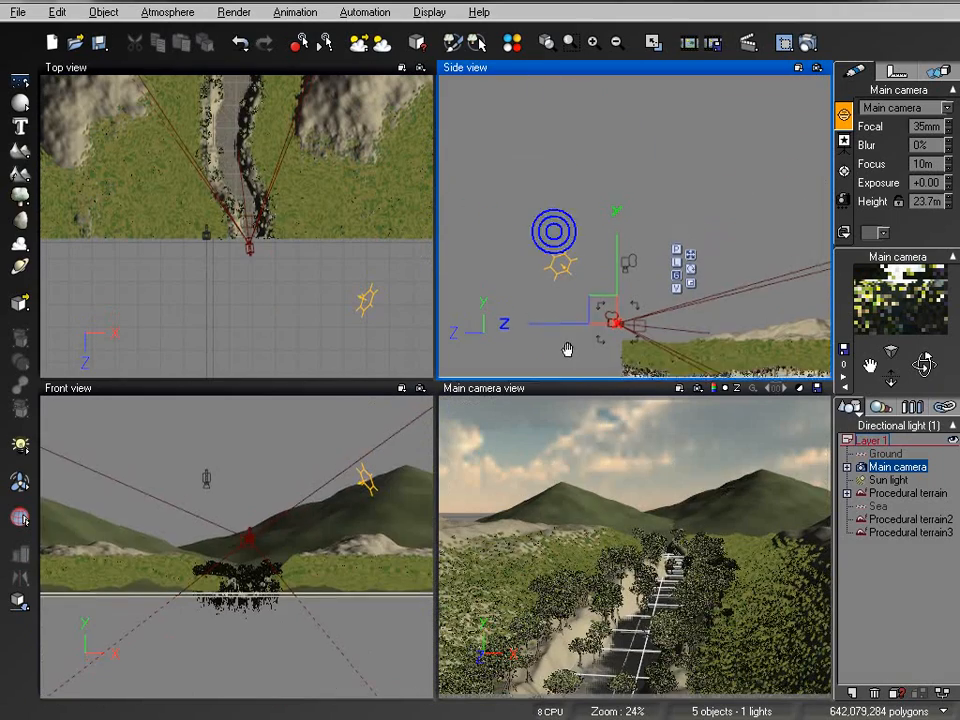
{"action": "left_click", "coordinate": [611, 289]}
{"action": "left_click_drag", "start_coordinate": [605, 312], "coordinate": [529, 266]}
{"action": "left_click_drag", "start_coordinate": [922, 363], "coordinate": [922, 363]}
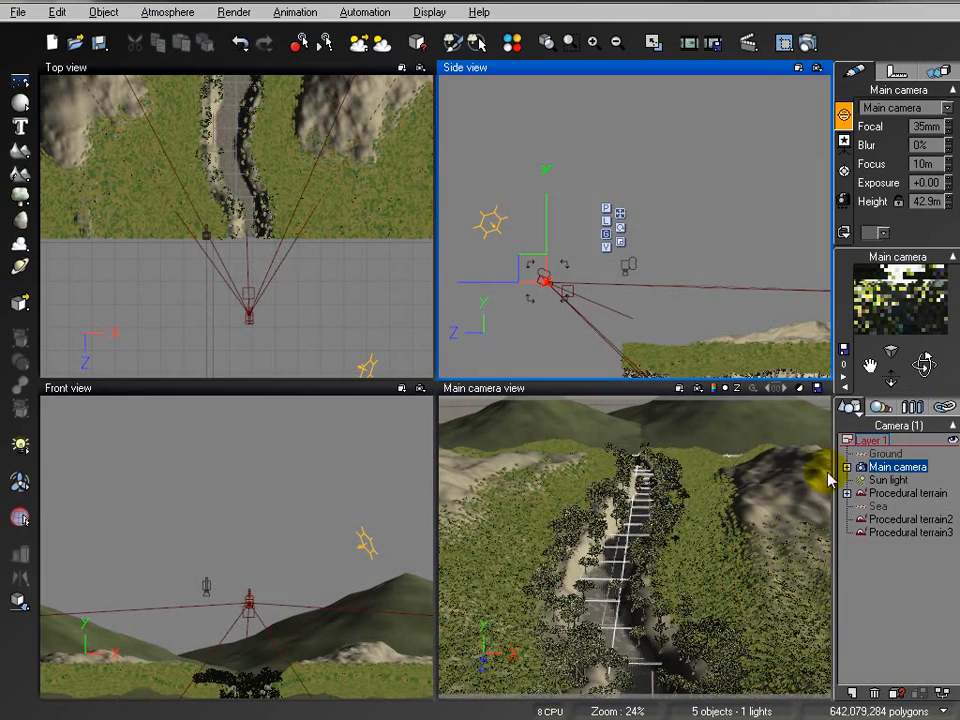
- Force regular alignment of instances for the terrain's Grass Variations EcoSystem layer and repopulate it
{"action": "left_click", "coordinate": [897, 493]}
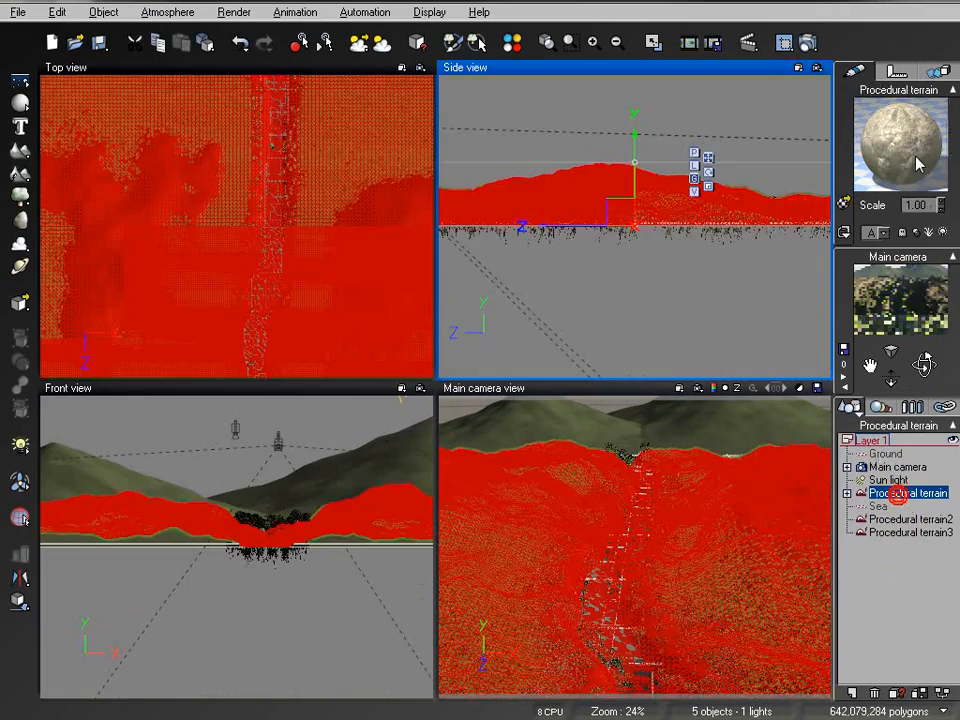
{"action": "double_click", "coordinate": [918, 165]}
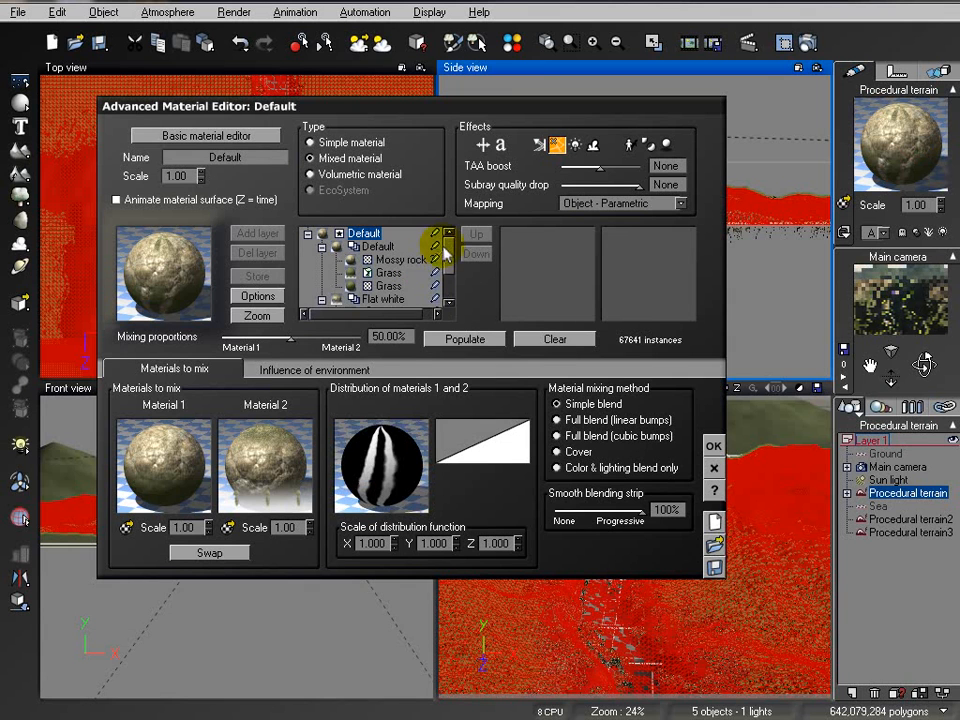
{"action": "scroll", "coordinate": [445, 253], "scroll_direction": "down", "scroll_amount": 3}
{"action": "left_click", "coordinate": [392, 274]}
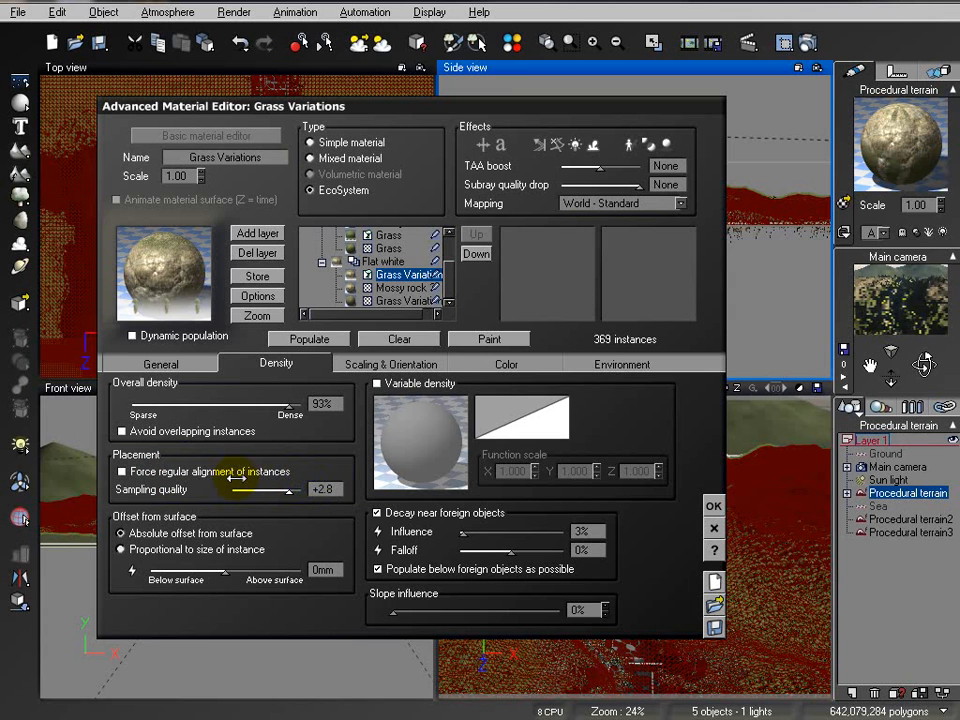
{"action": "left_click", "coordinate": [123, 471]}
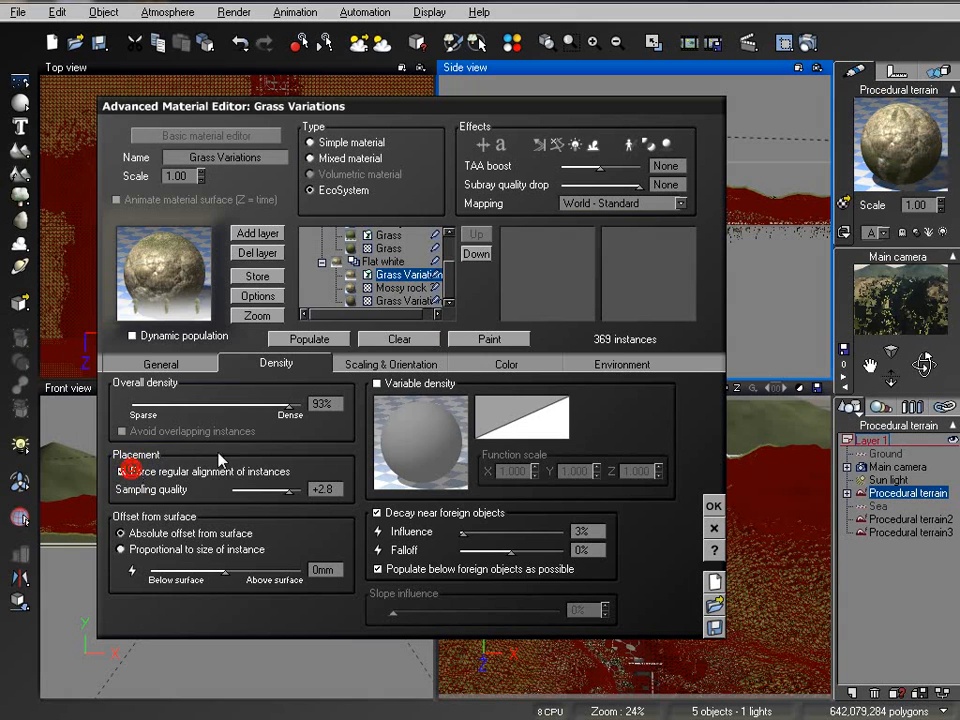
{"action": "left_click", "coordinate": [320, 340]}
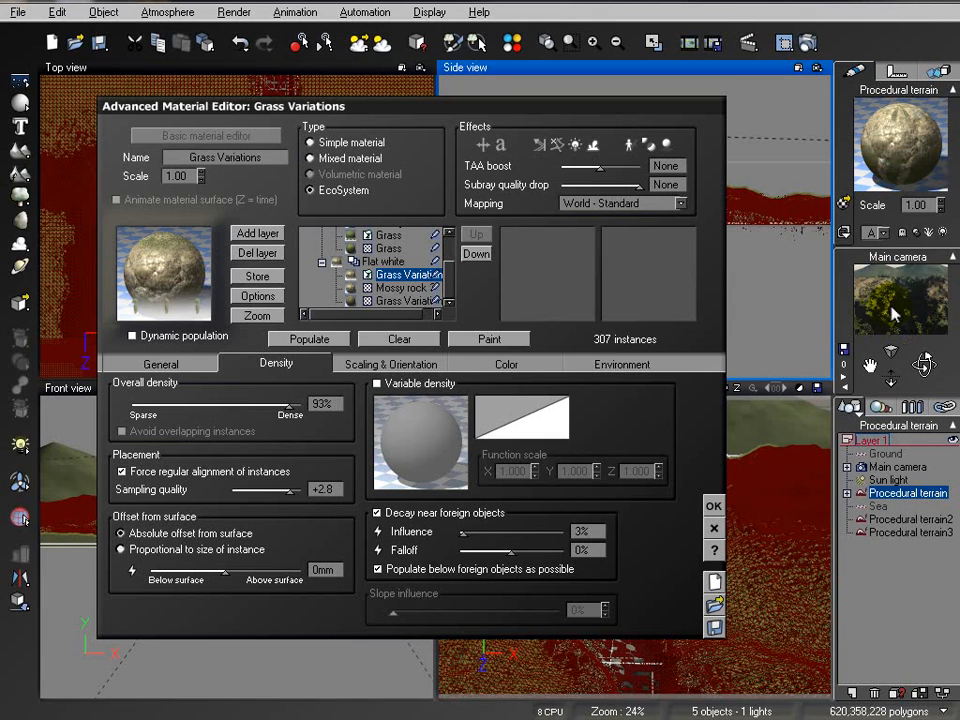
- Check the scene in a preview render, and start a 640x480 render at Final quality
{"action": "left_click", "coordinate": [811, 46]}
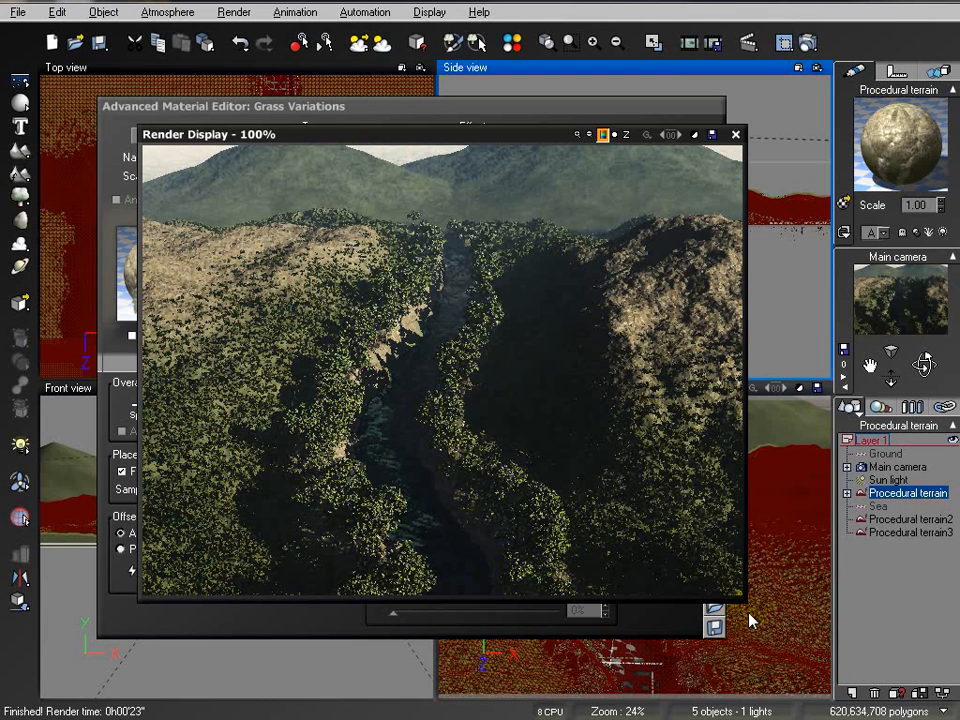
{"action": "left_click", "coordinate": [735, 134]}
{"action": "left_click", "coordinate": [808, 44]}
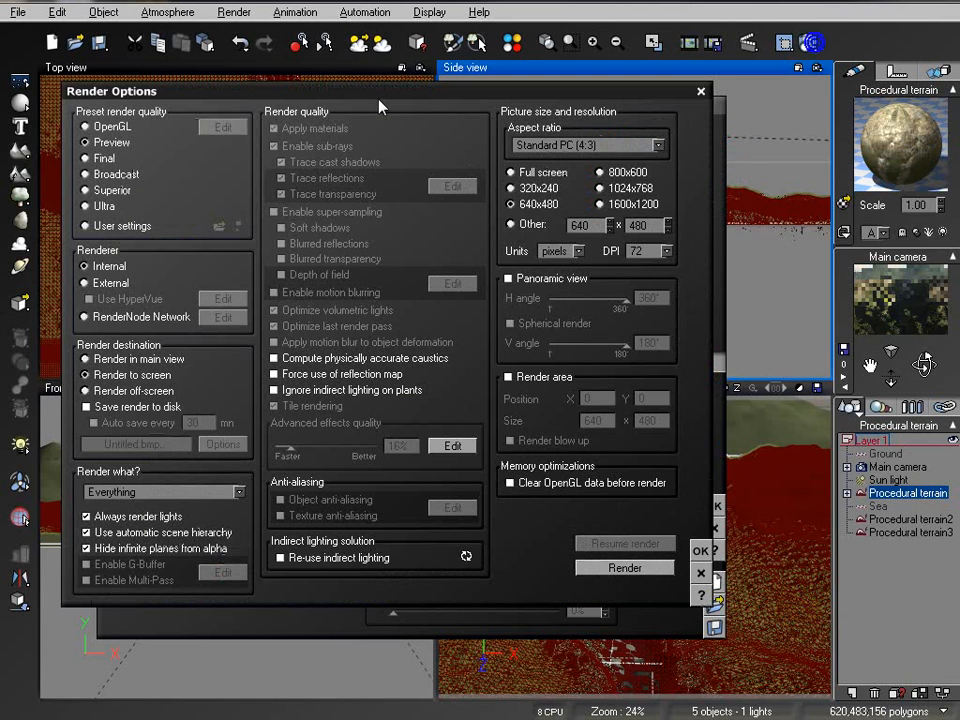
{"action": "left_click", "coordinate": [106, 159]}
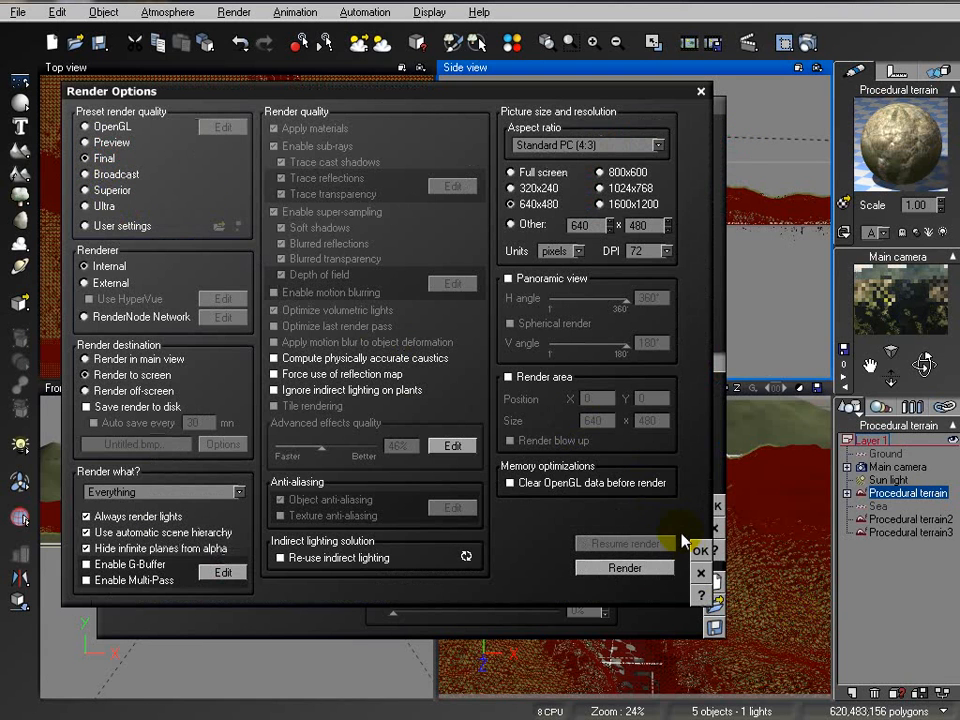
{"action": "left_click", "coordinate": [638, 570]}
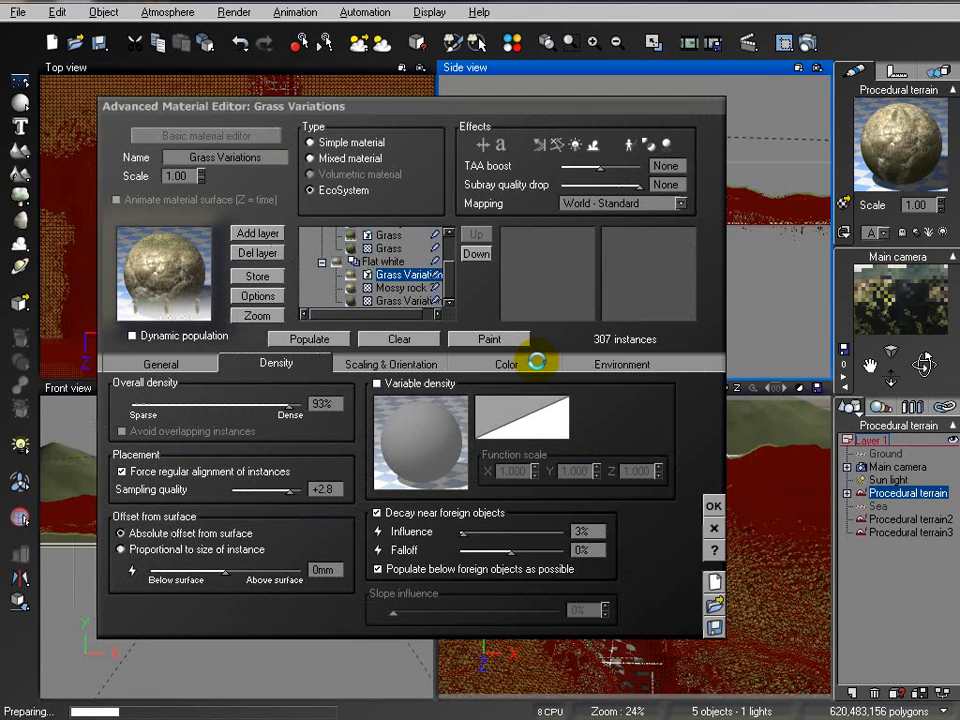